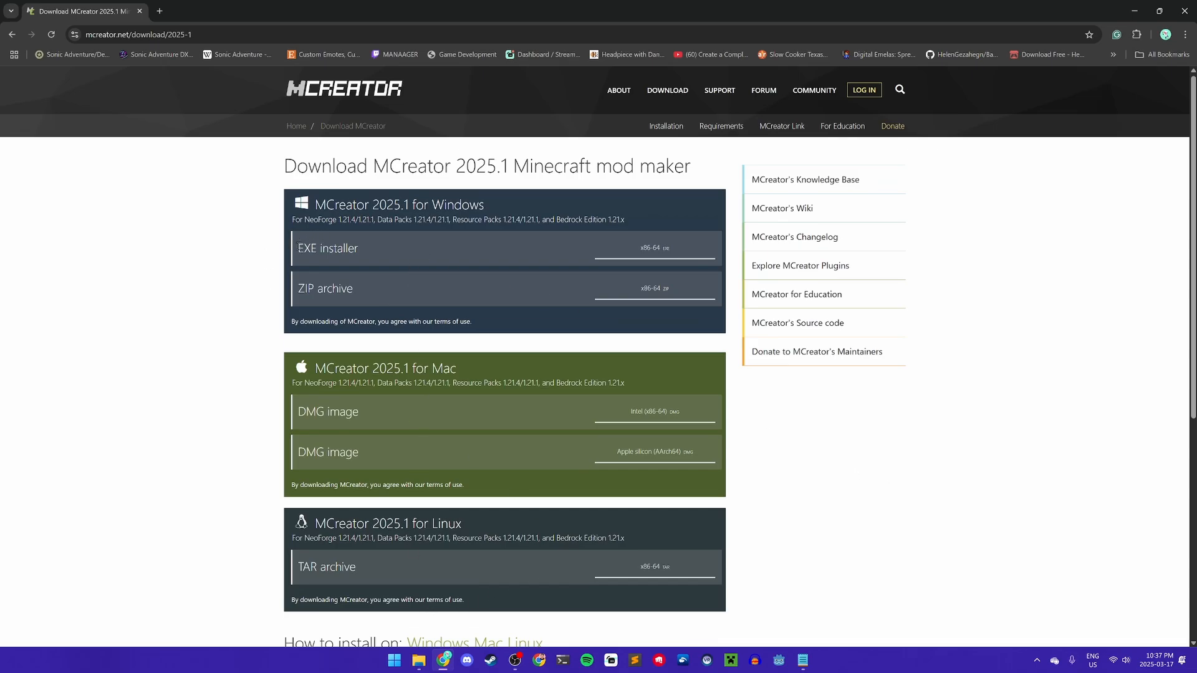
- Download the MCreator 2025.1 x86-64 EXE installer for Windows
{"action": "left_click_drag", "start_coordinate": [298, 246], "coordinate": [380, 249]}
{"action": "left_click", "coordinate": [429, 252]}
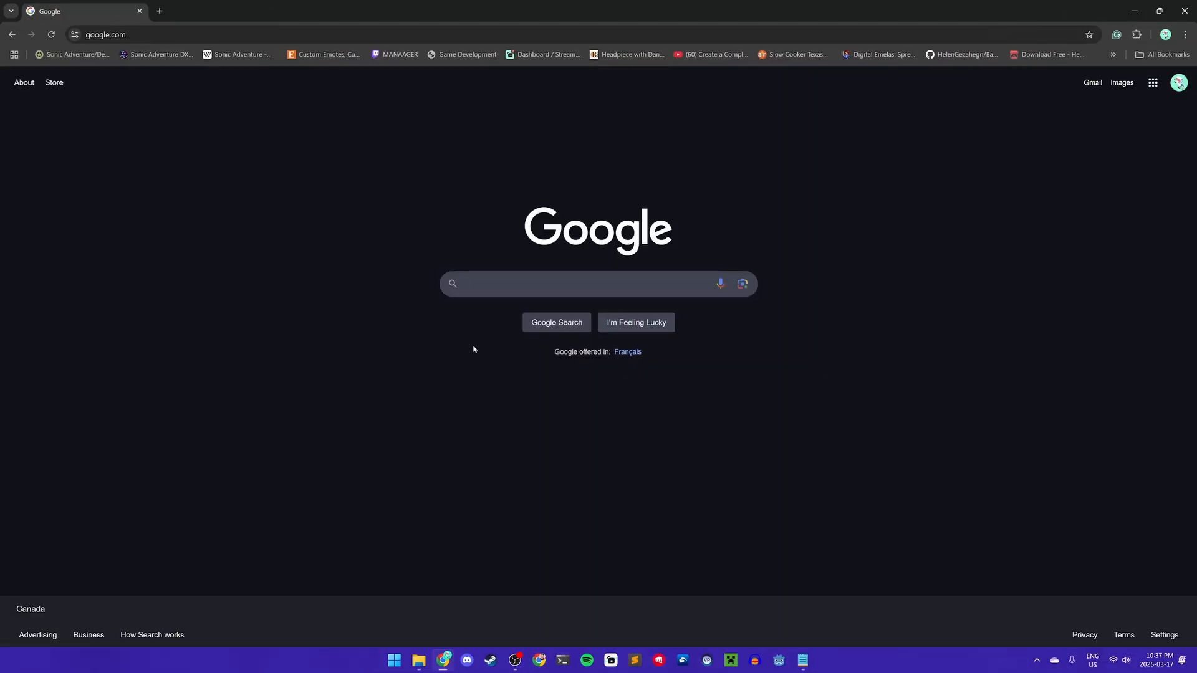
- Search Google for 'neoforged' and download the latest NeoForge 21.4.114-beta installer jar
{"action": "left_click", "coordinate": [507, 286]}
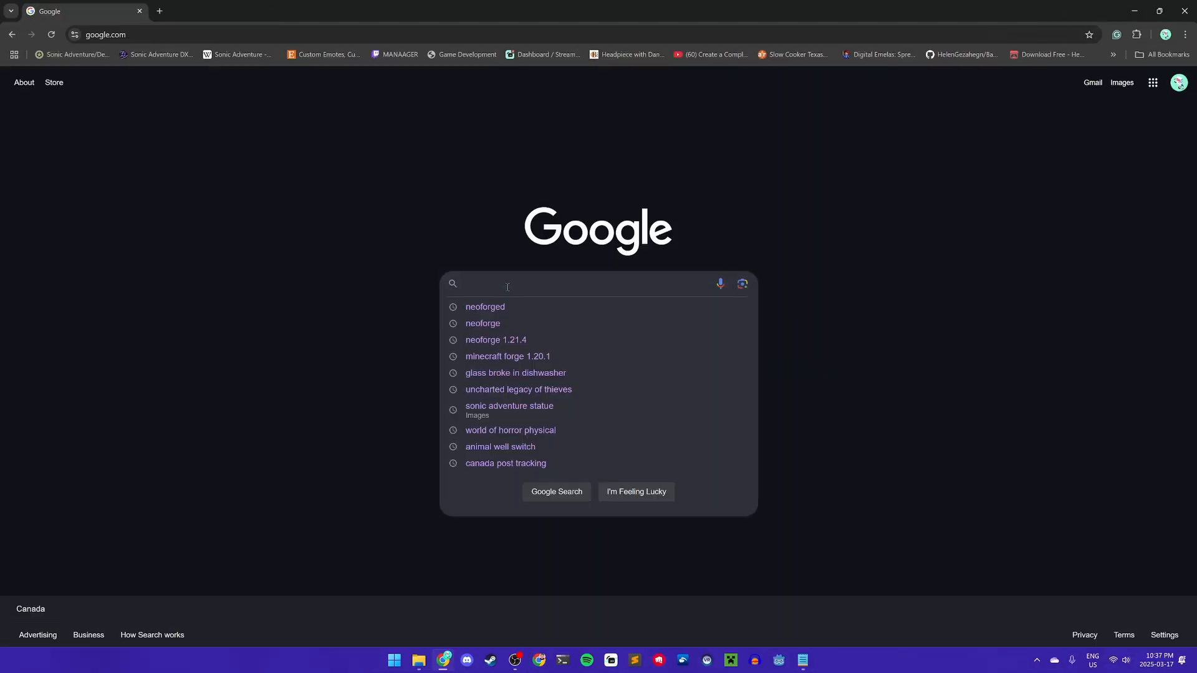
{"action": "type", "text": "neoforged"}
{"action": "key", "text": "Return"}
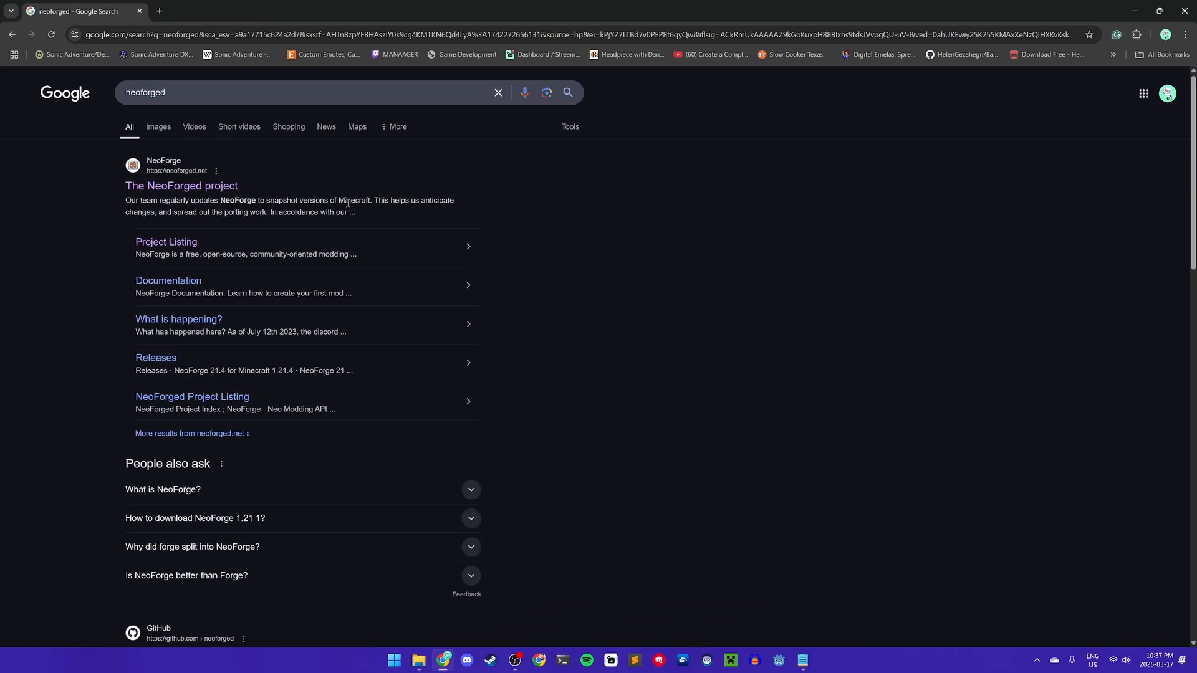
{"action": "left_click", "coordinate": [214, 186]}
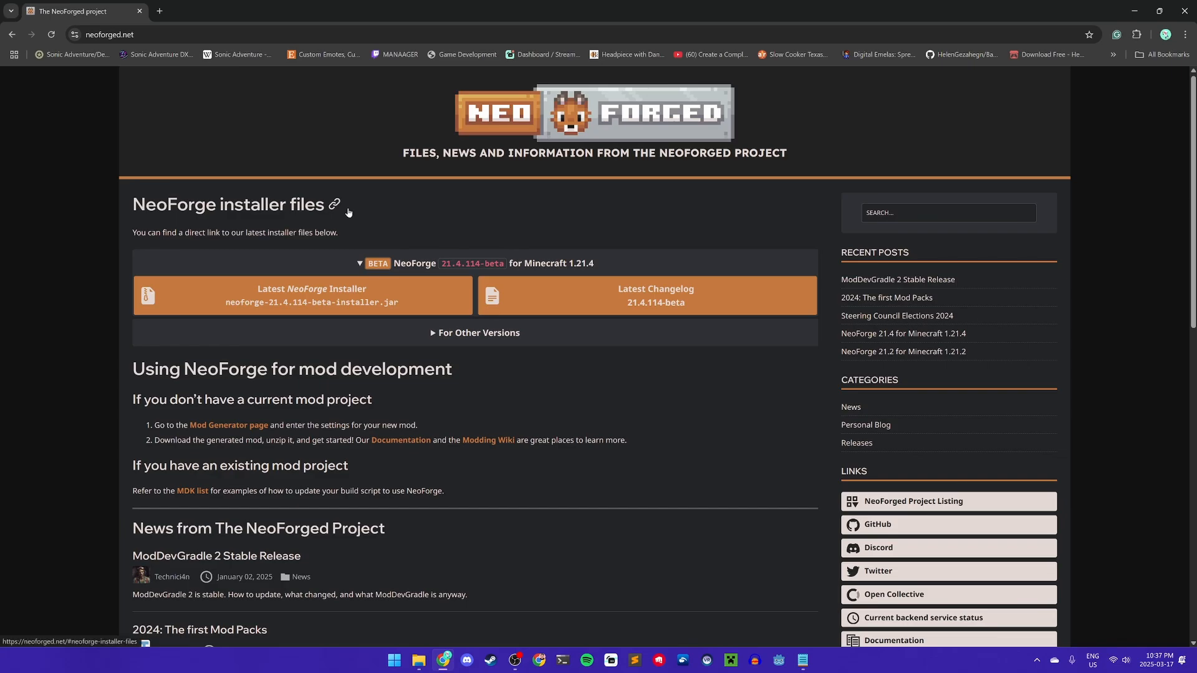
{"action": "left_click", "coordinate": [352, 304]}
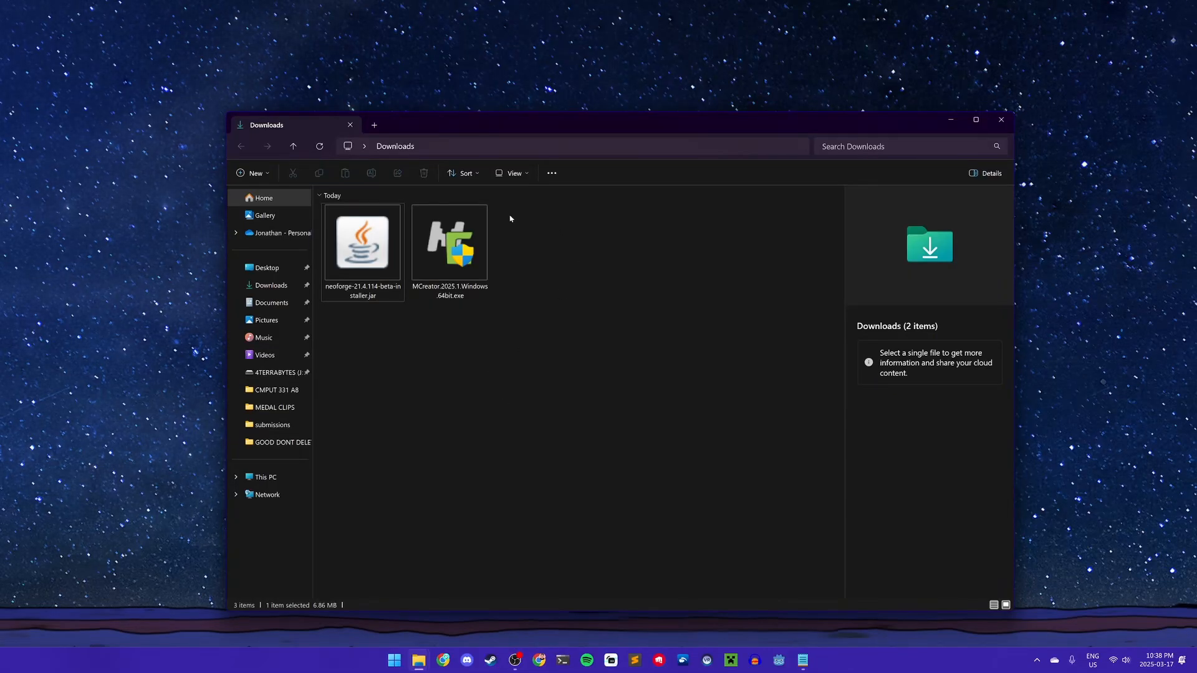
- Install the NeoForge 21.4.114-beta client from the downloaded jar, then select the MCreator installer
{"action": "left_click", "coordinate": [355, 250]}
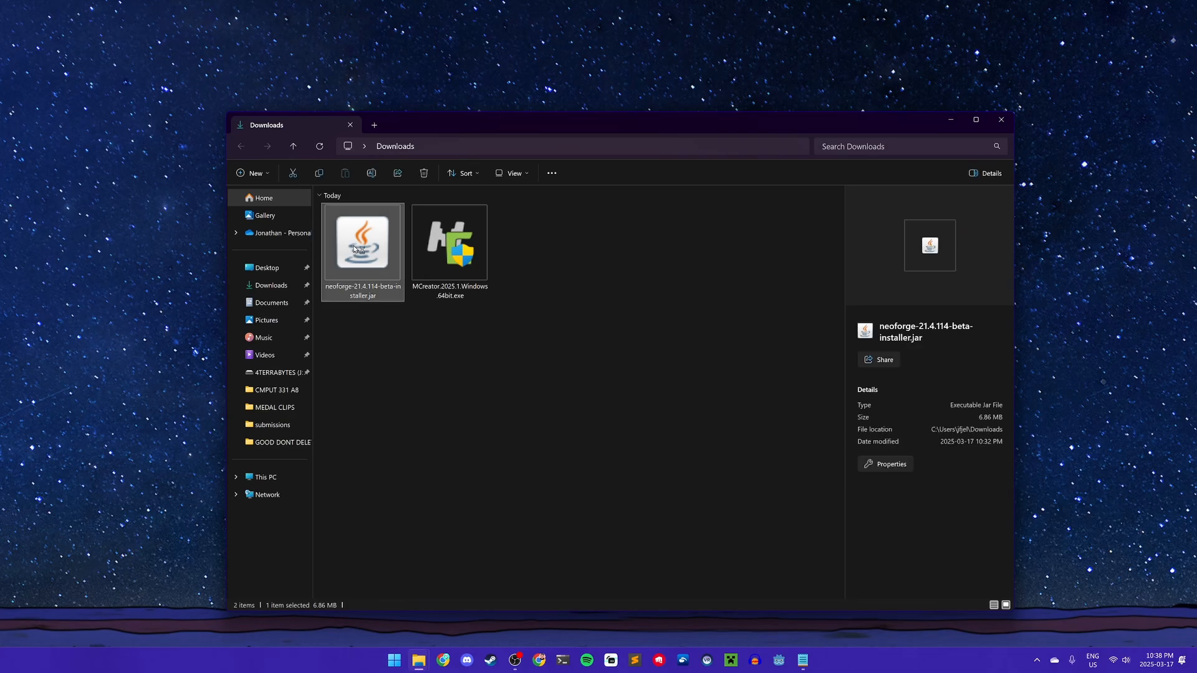
{"action": "double_click", "coordinate": [354, 250]}
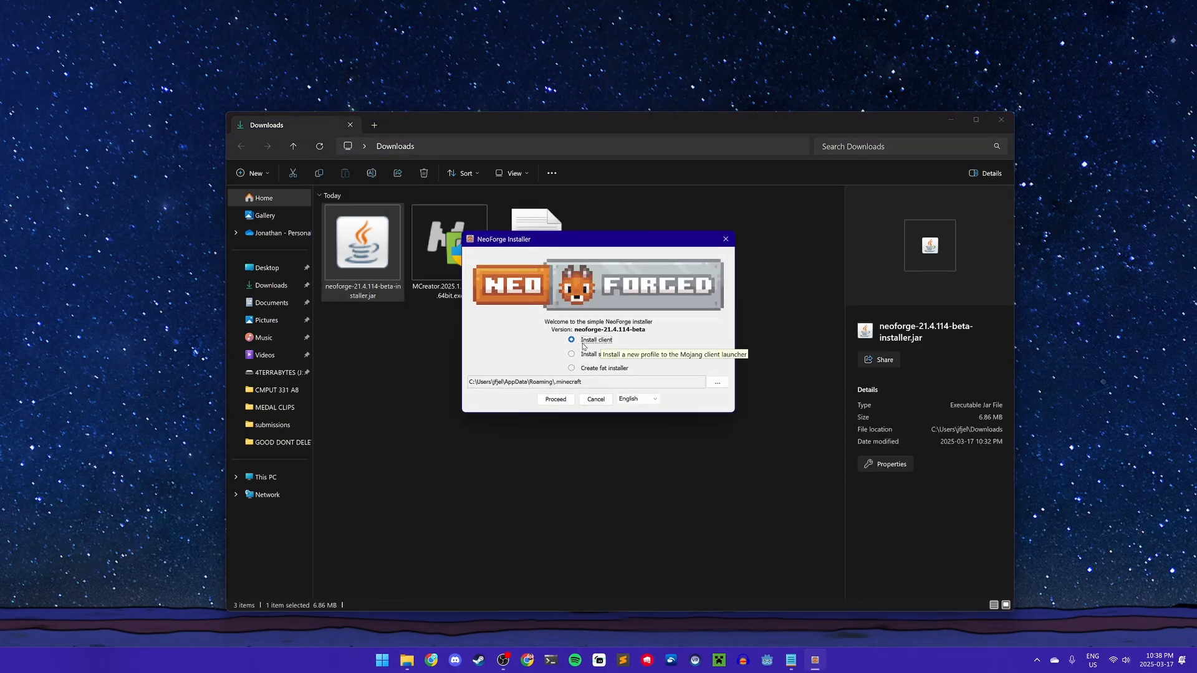
{"action": "left_click", "coordinate": [560, 403]}
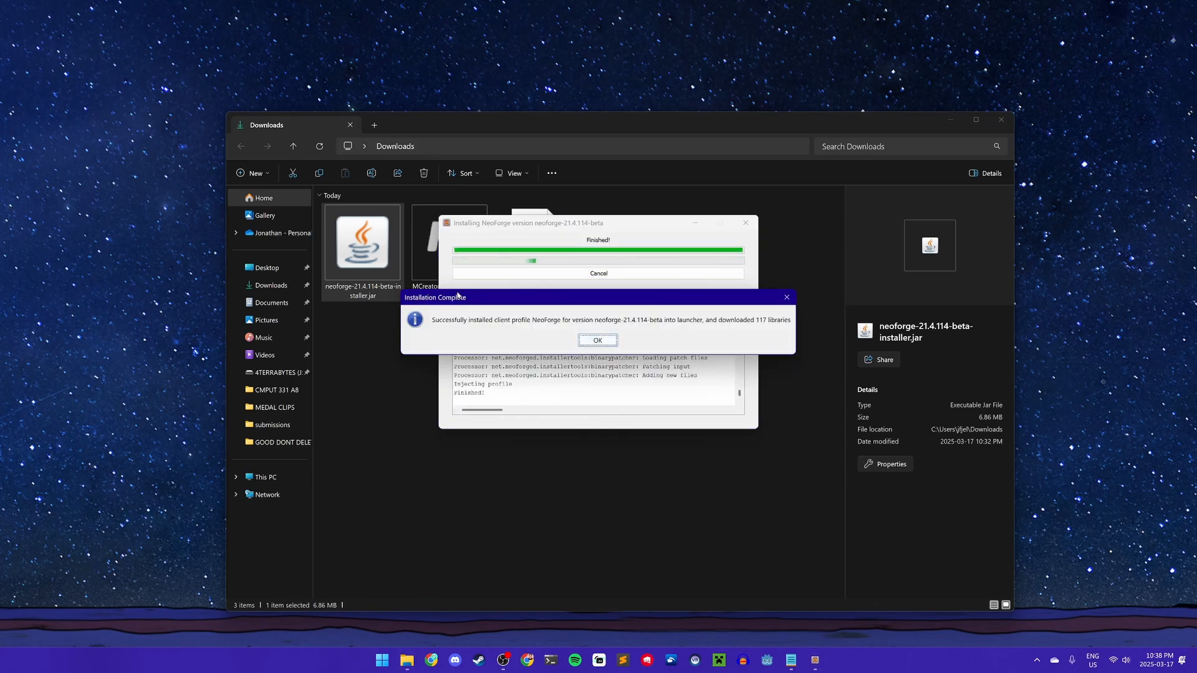
{"action": "left_click", "coordinate": [600, 343]}
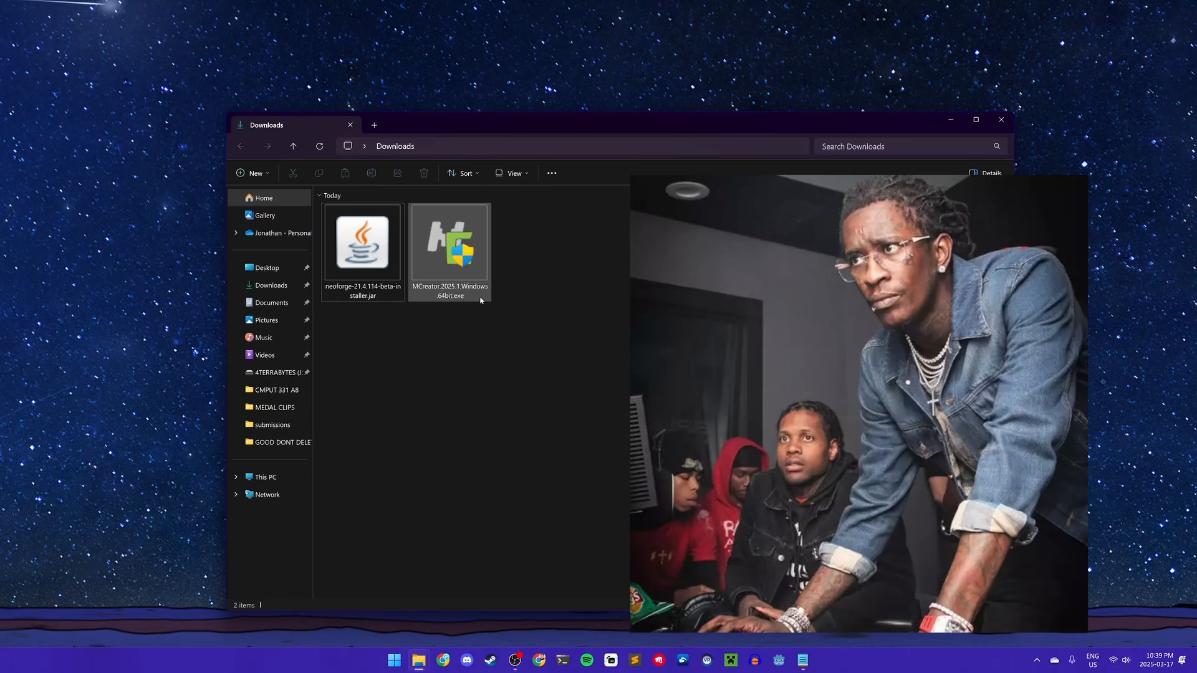
{"action": "left_click", "coordinate": [441, 291]}
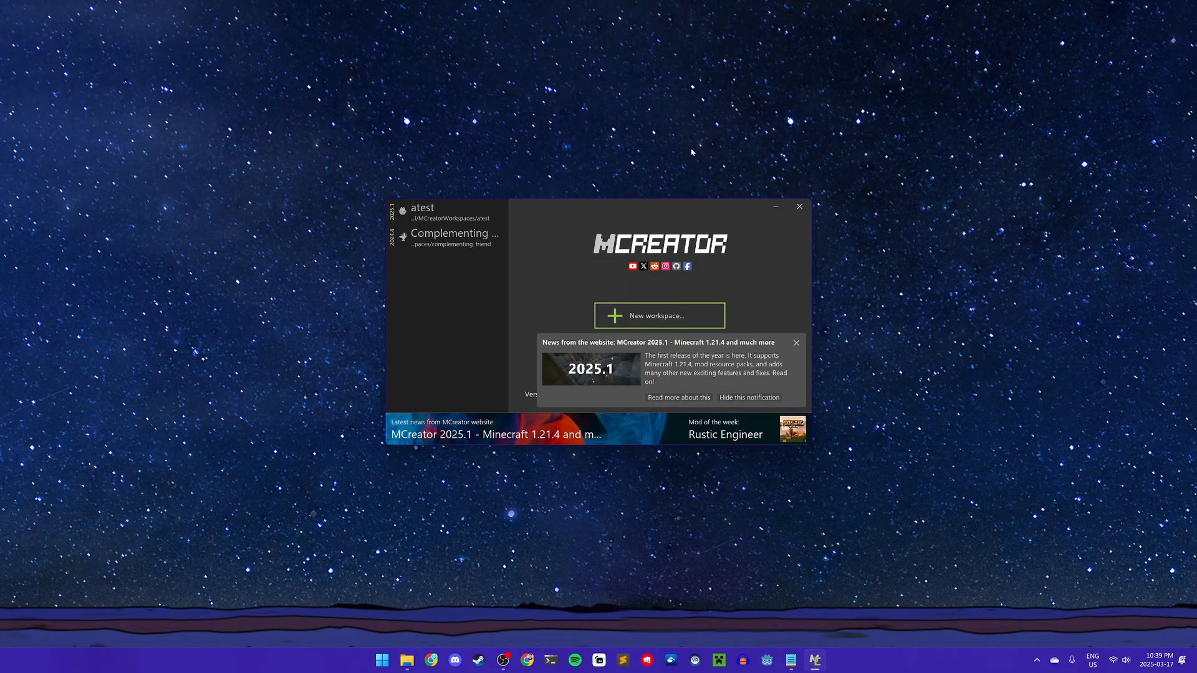
- Start a new workspace from the MCreator launcher
{"action": "left_click", "coordinate": [664, 320]}
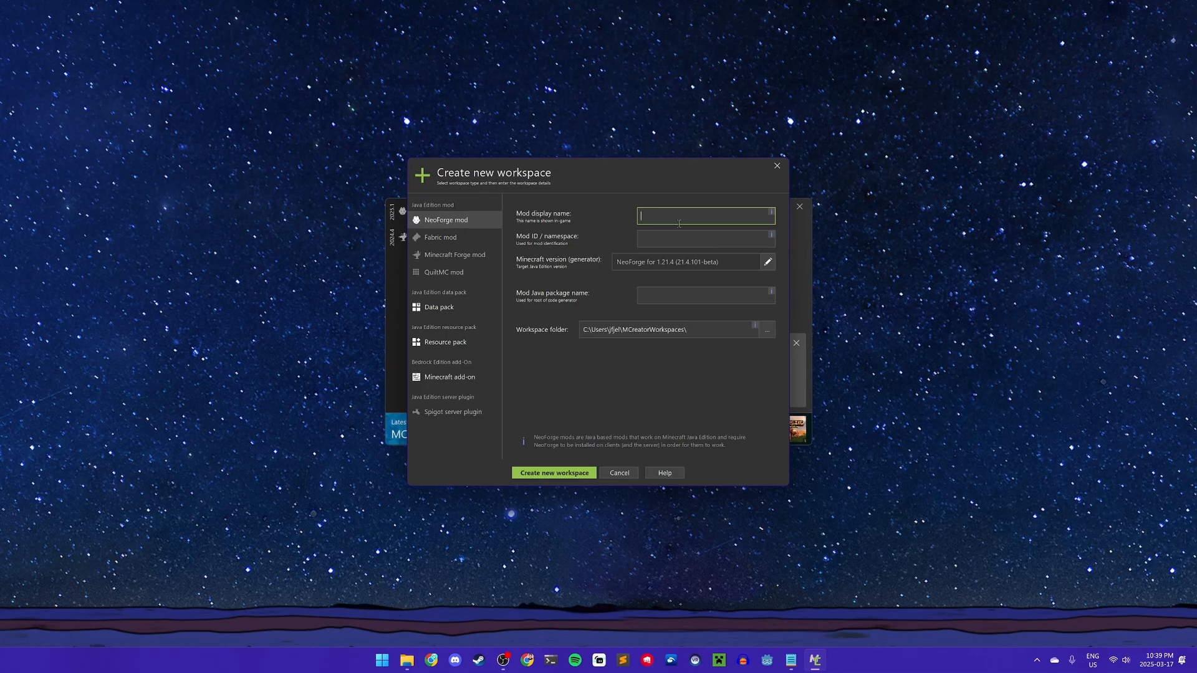
- Create the NeoForge 1.21.4 workspace with mod display name 'AngryPigMod'
{"action": "type", "text": "AngryP"}
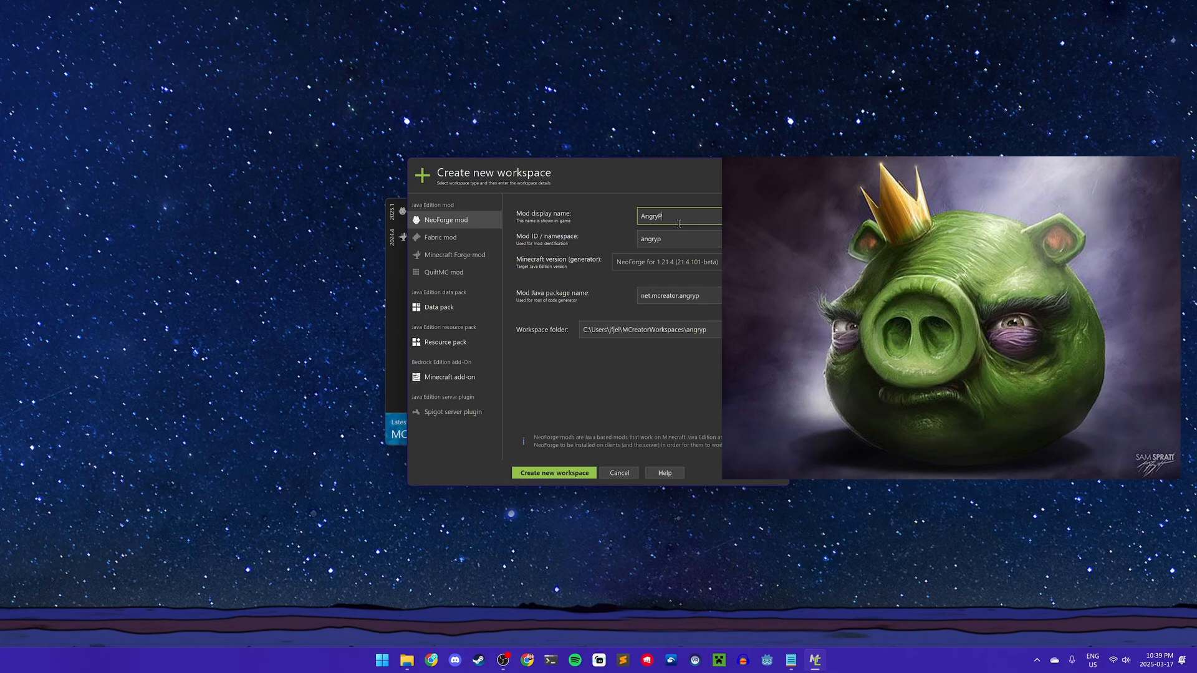
{"action": "type", "text": "igMod"}
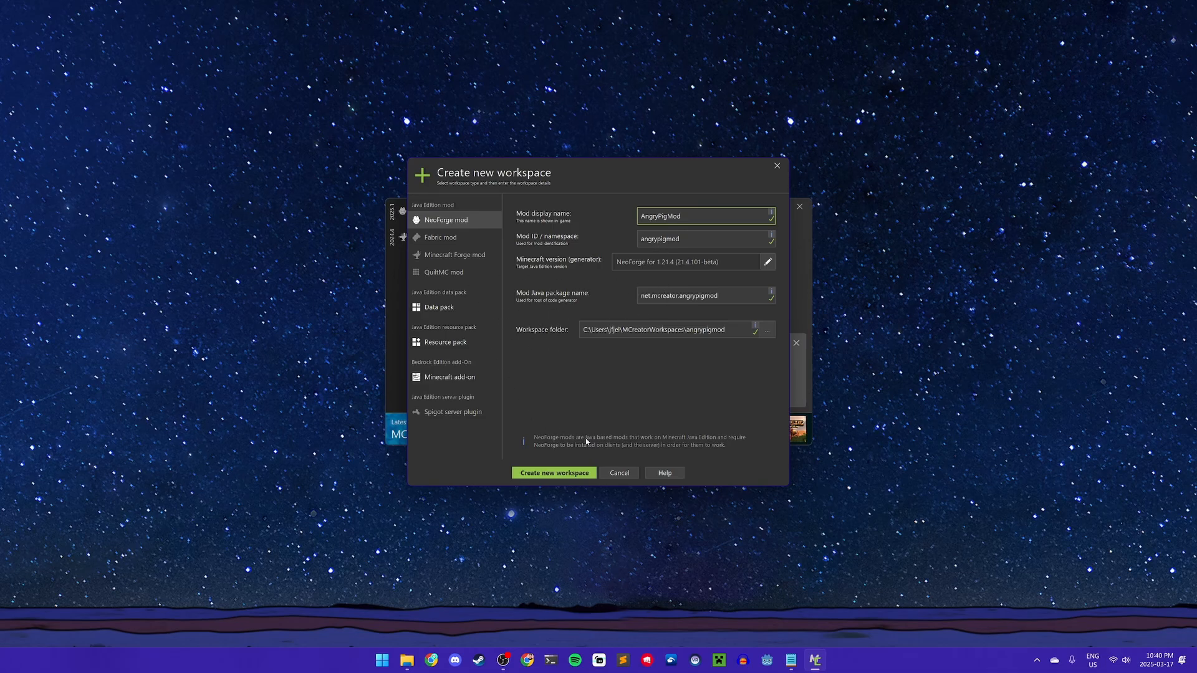
{"action": "left_click", "coordinate": [554, 475]}
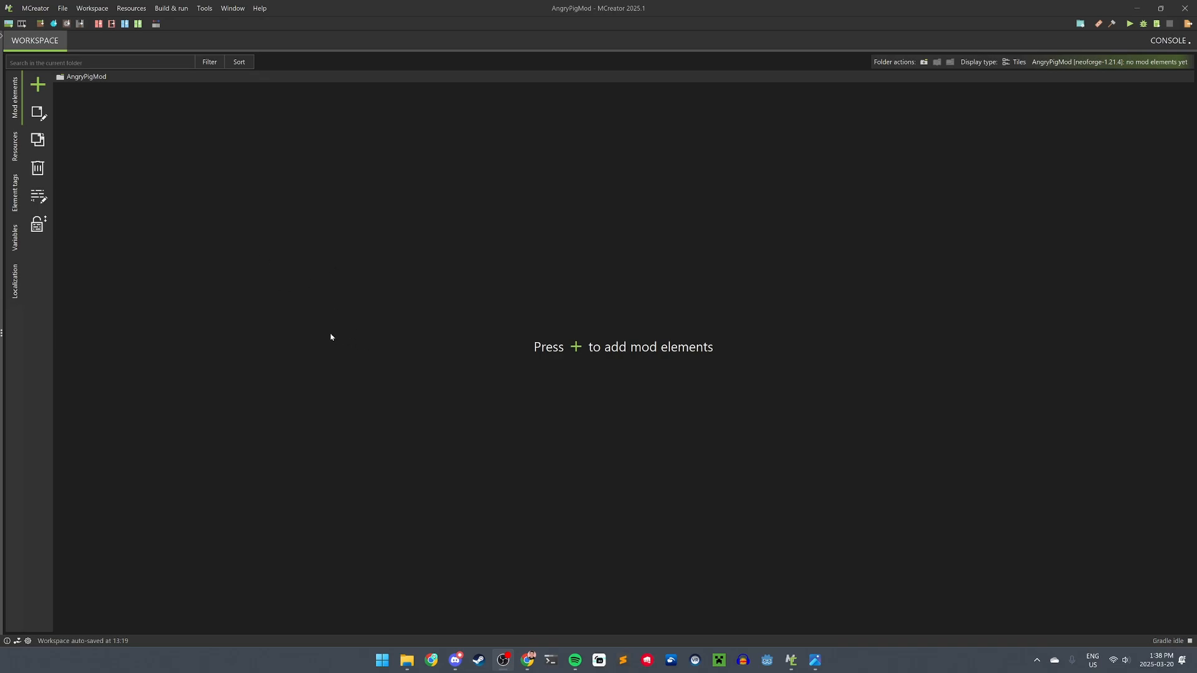
- Add a Living entity mod element named 'AngryPig'
{"action": "left_click", "coordinate": [38, 86]}
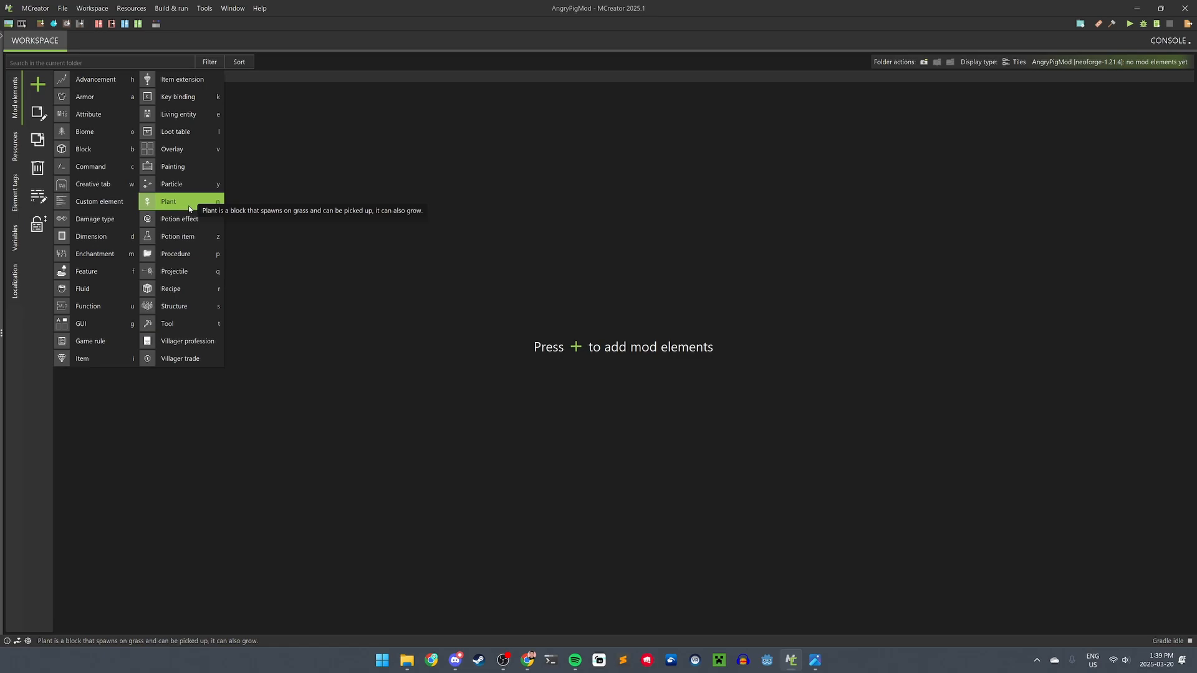
{"action": "left_click", "coordinate": [171, 118]}
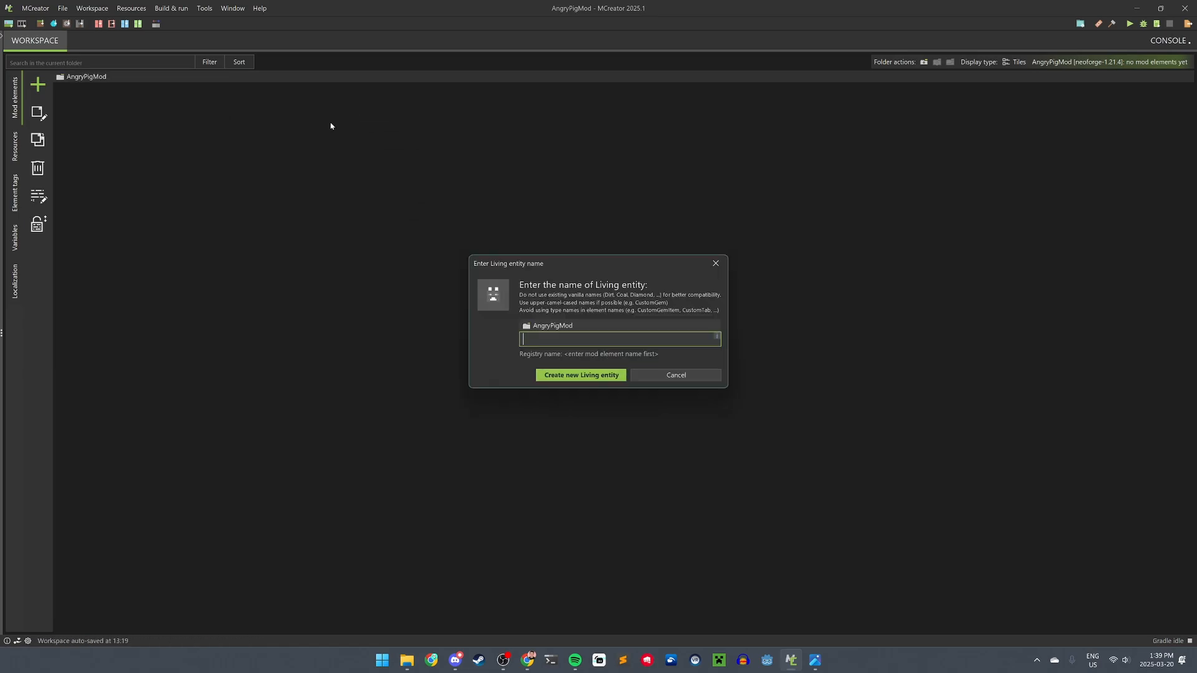
{"action": "type", "text": "Ang"}
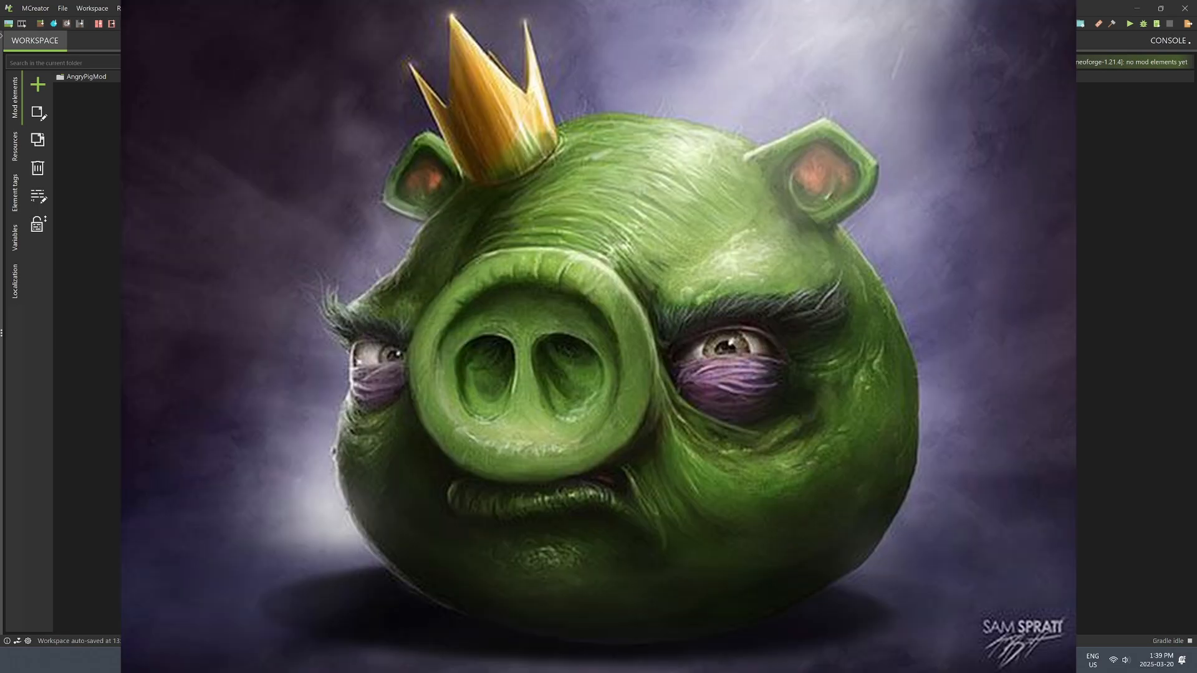
{"action": "type", "text": "ryPig"}
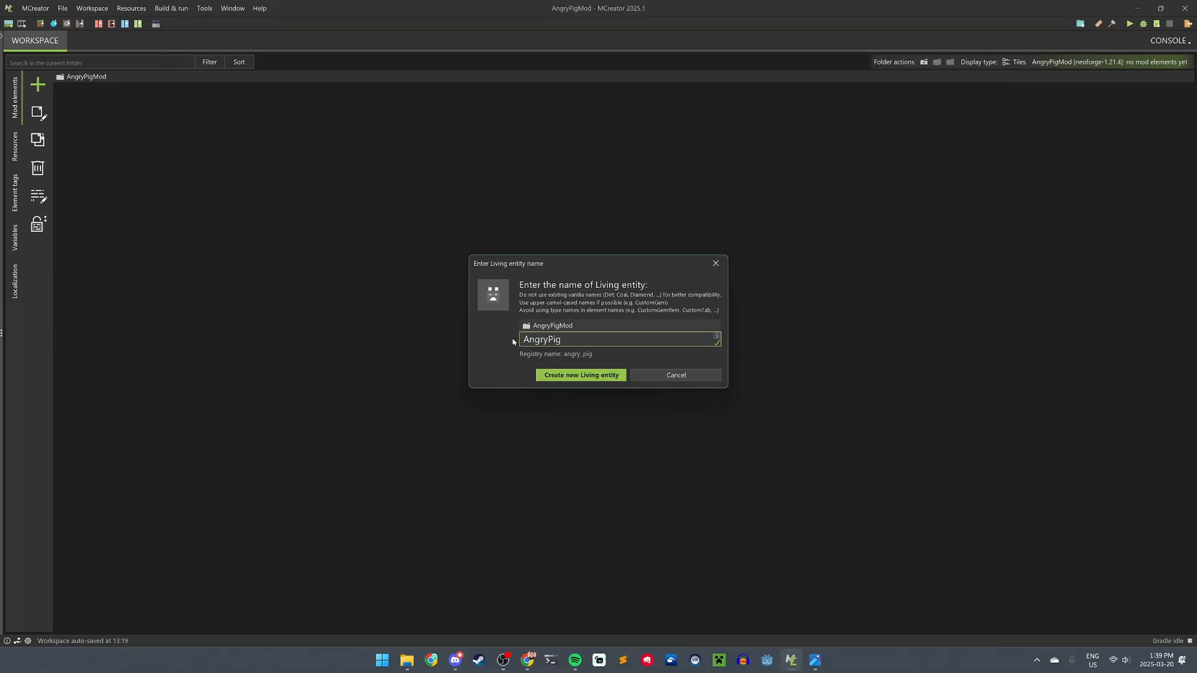
{"action": "left_click", "coordinate": [572, 376]}
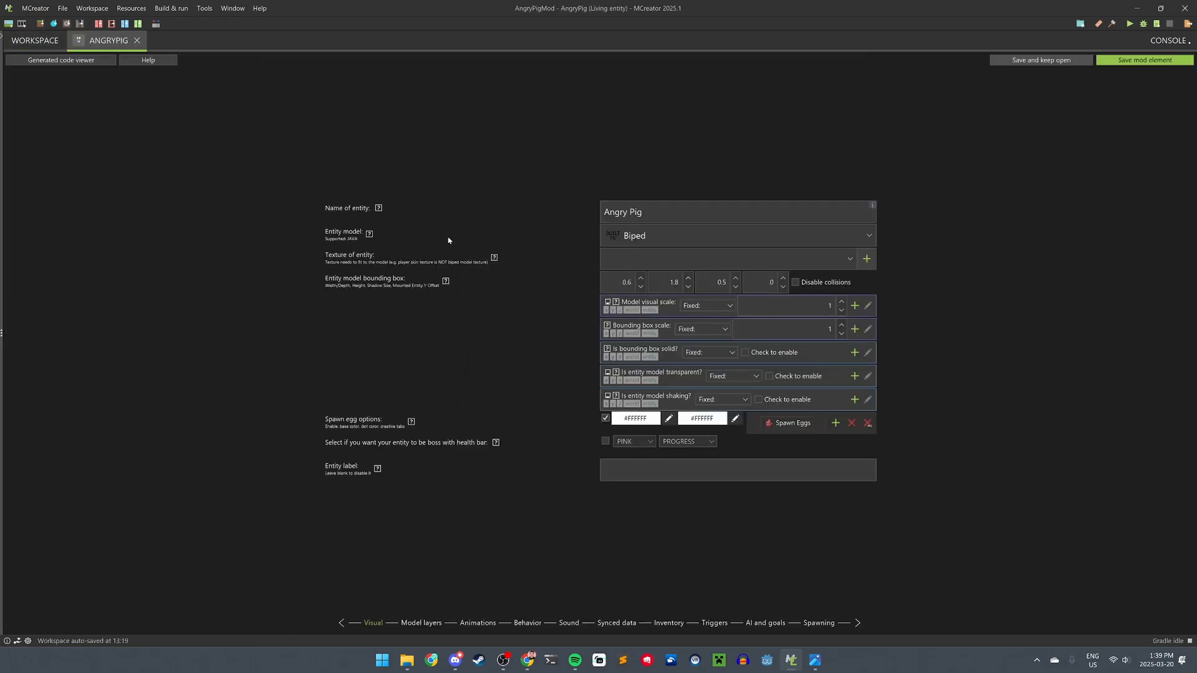
- Set the Angry Pig's entity model to Pig and its texture to pig
{"action": "left_click", "coordinate": [634, 240]}
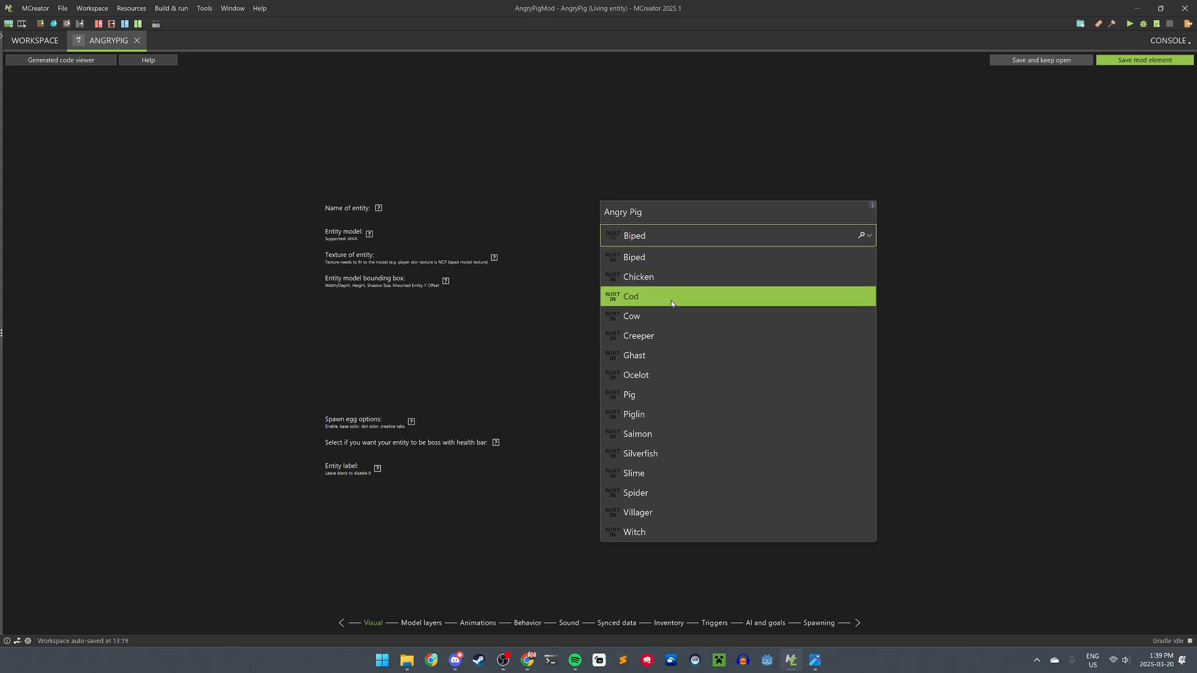
{"action": "left_click", "coordinate": [668, 395]}
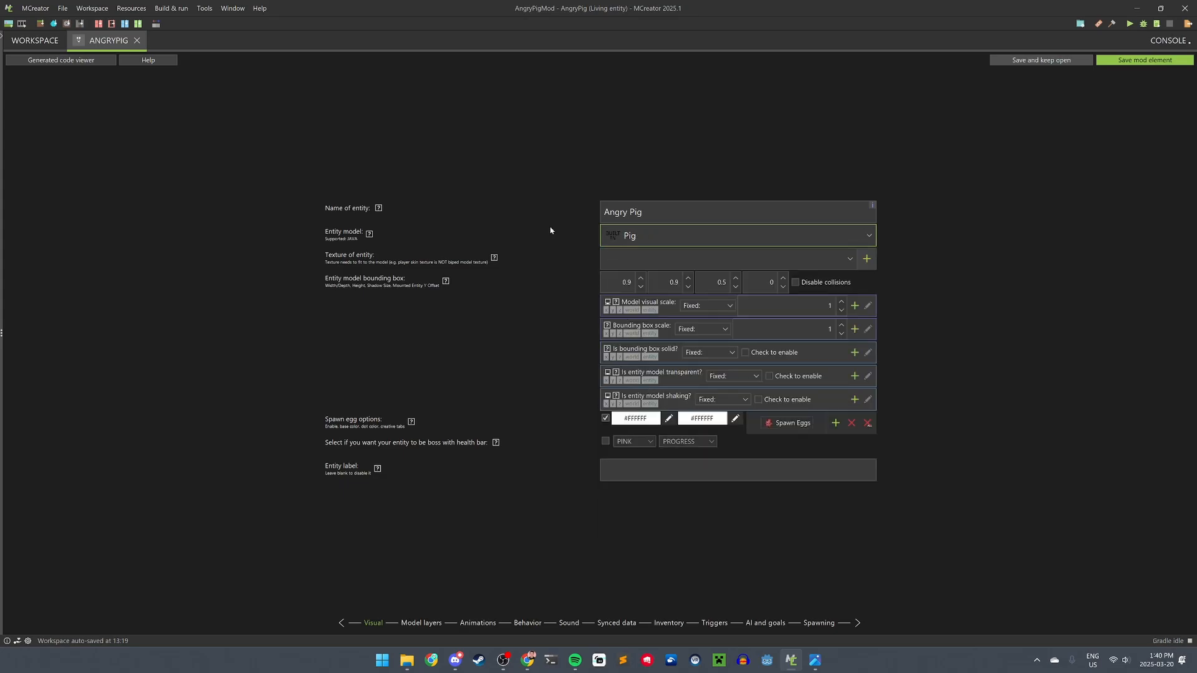
{"action": "key", "text": "super+e"}
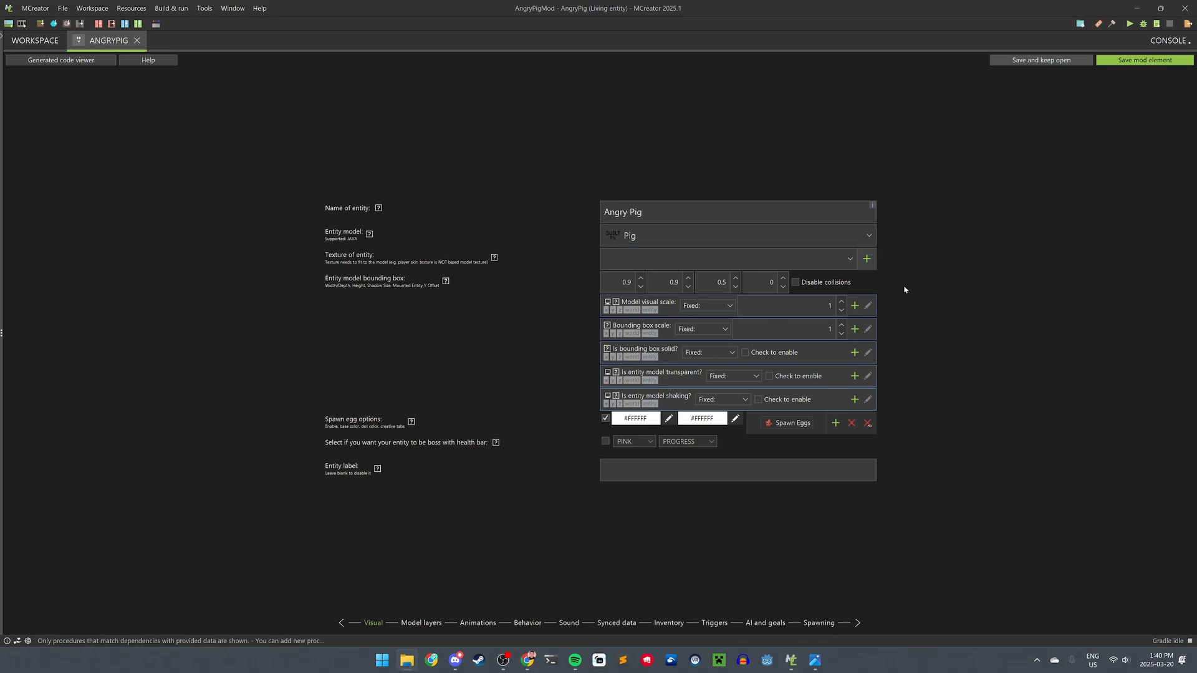
{"action": "left_click", "coordinate": [869, 260]}
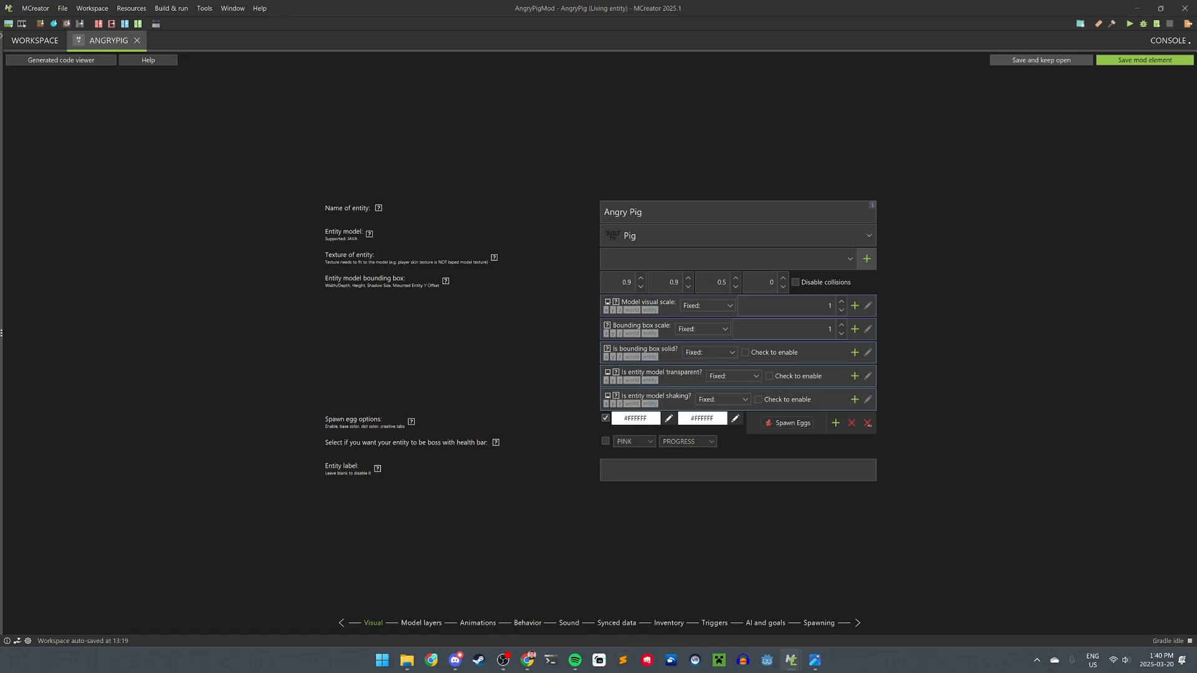
{"action": "left_click", "coordinate": [847, 261]}
{"action": "left_click", "coordinate": [848, 260]}
{"action": "left_click", "coordinate": [848, 260]}
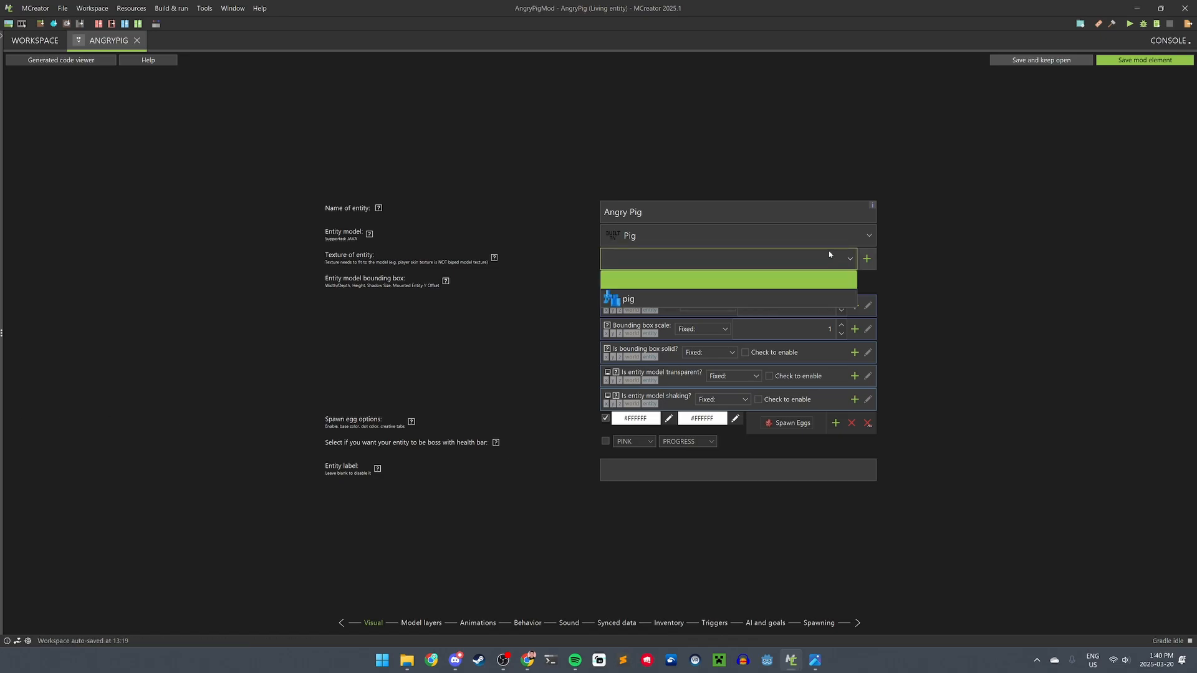
{"action": "left_click", "coordinate": [624, 299]}
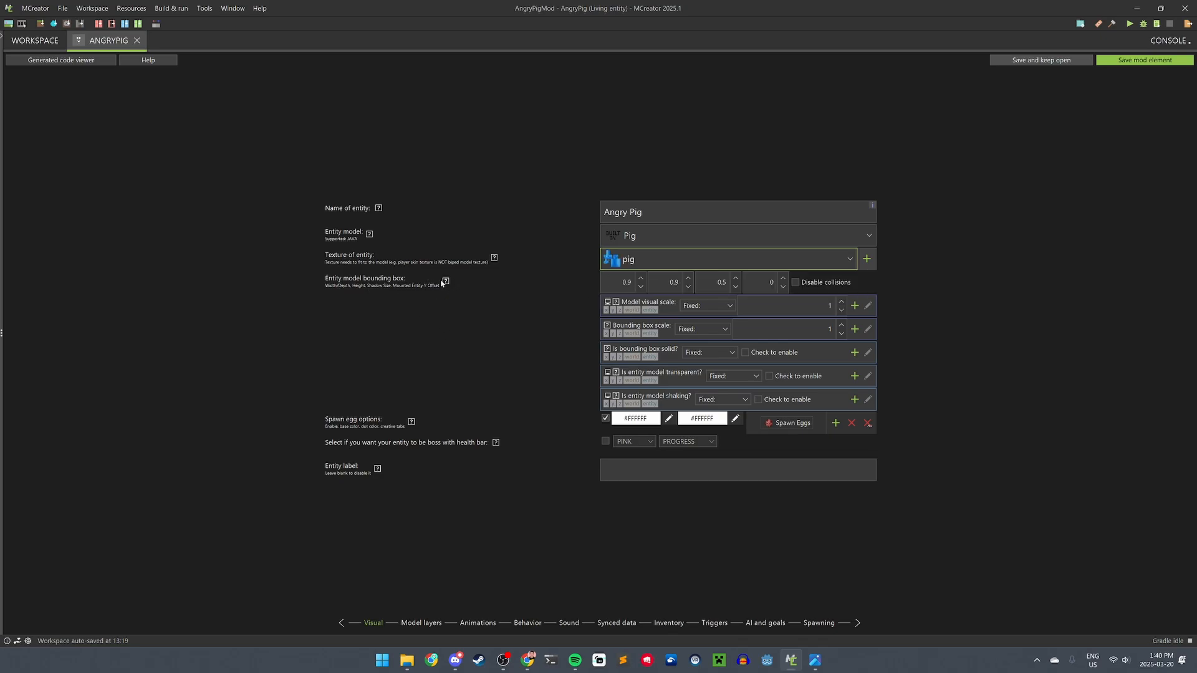
{"action": "mouse_move", "coordinate": [447, 283]}
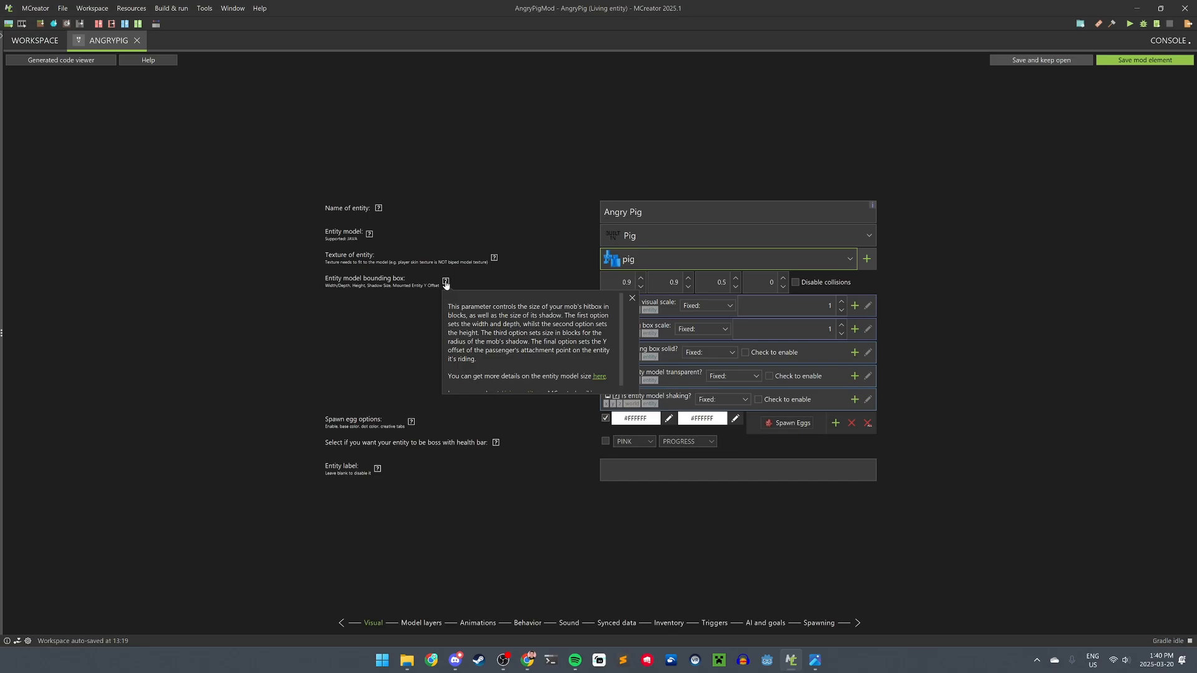
- Set the model visual scale to 3 and the bounding box scale to 3
{"action": "left_click", "coordinate": [662, 236]}
{"action": "left_click", "coordinate": [663, 277]}
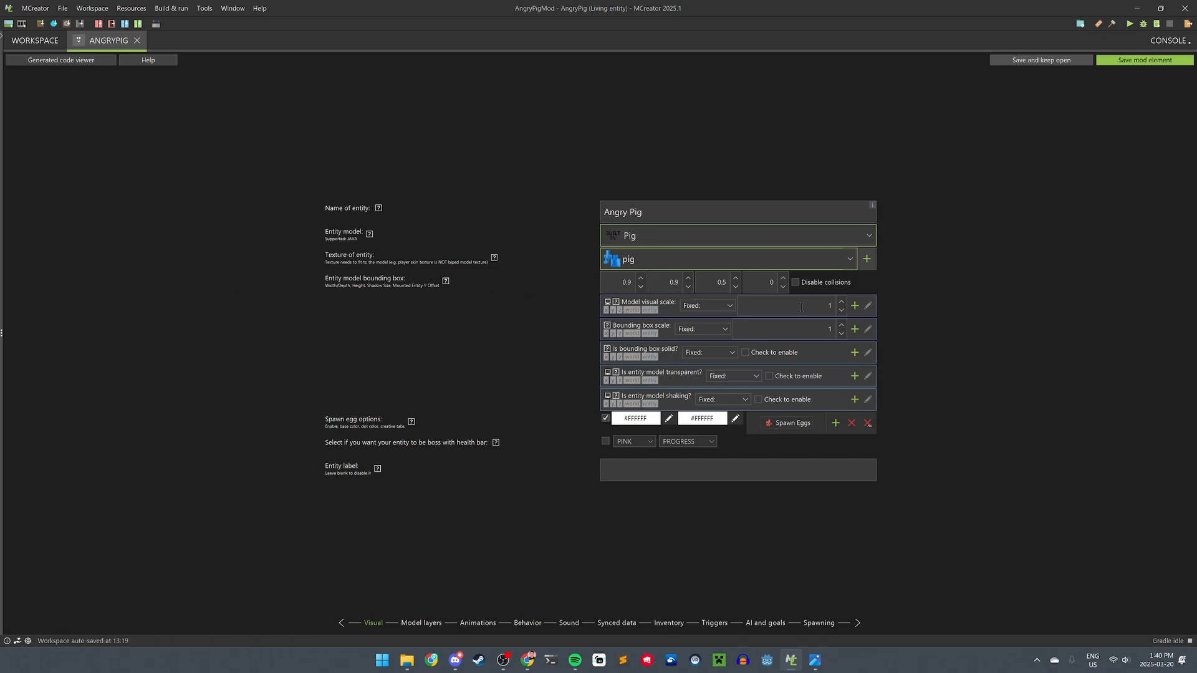
{"action": "left_click", "coordinate": [787, 310]}
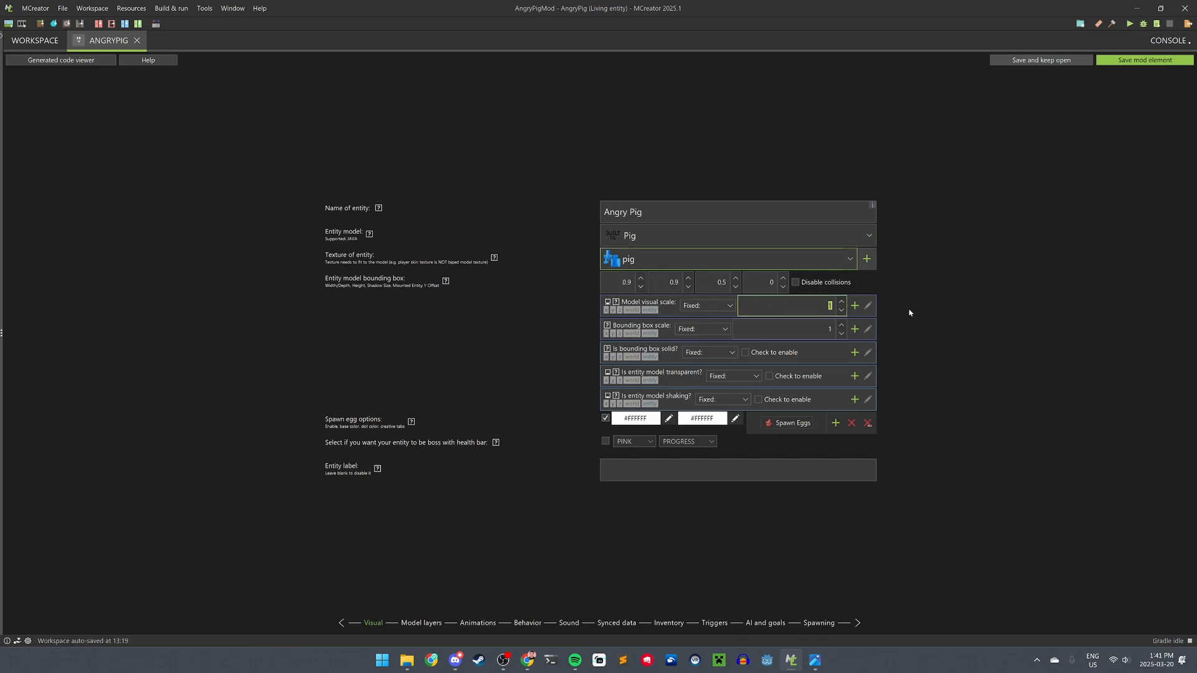
{"action": "key", "text": "alt+Tab"}
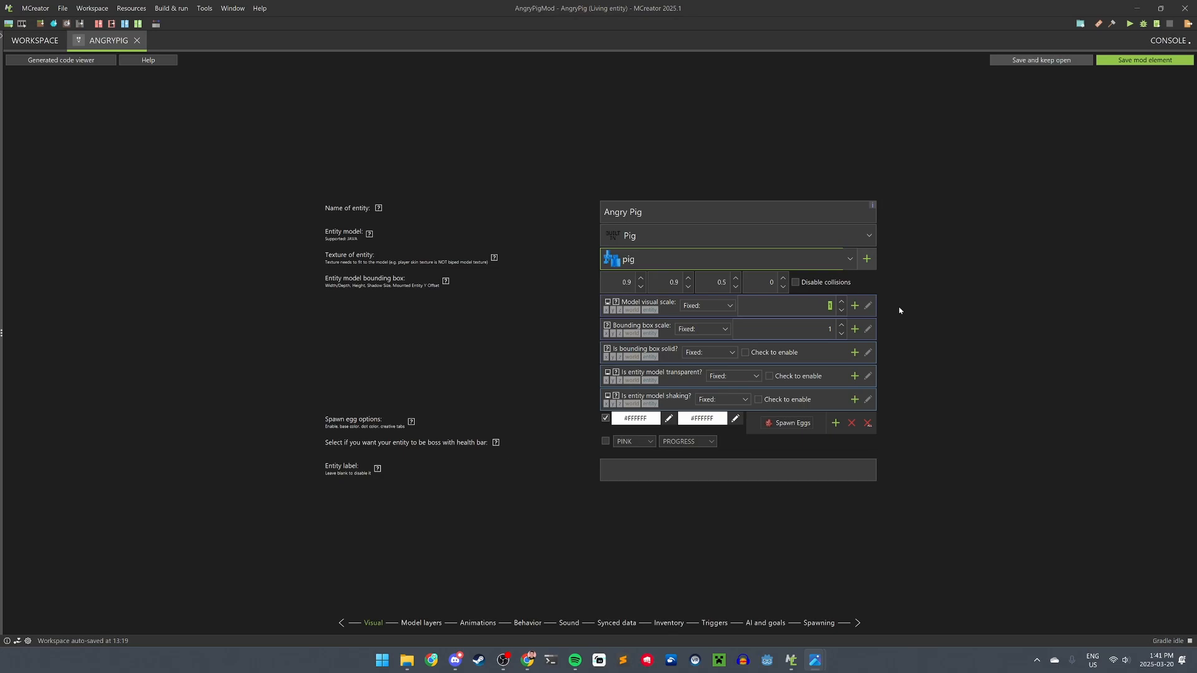
{"action": "key", "text": "alt+Tab"}
{"action": "type", "text": "3"}
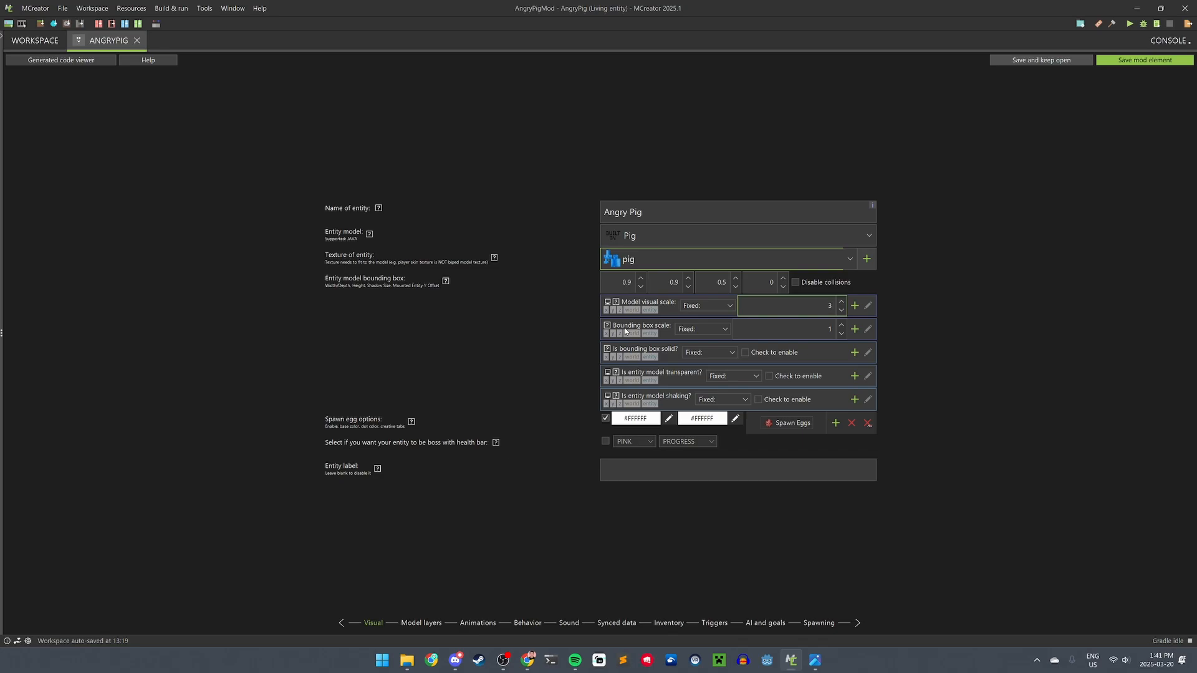
{"action": "left_click_drag", "start_coordinate": [808, 331], "coordinate": [851, 334]}
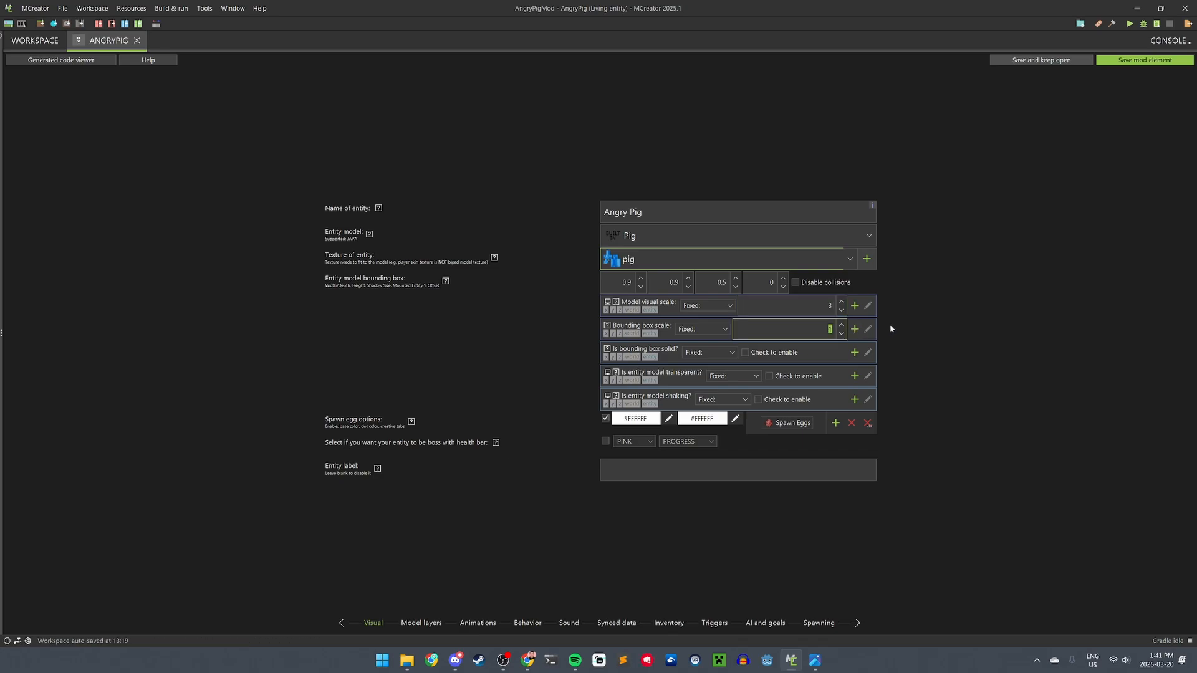
{"action": "type", "text": "3"}
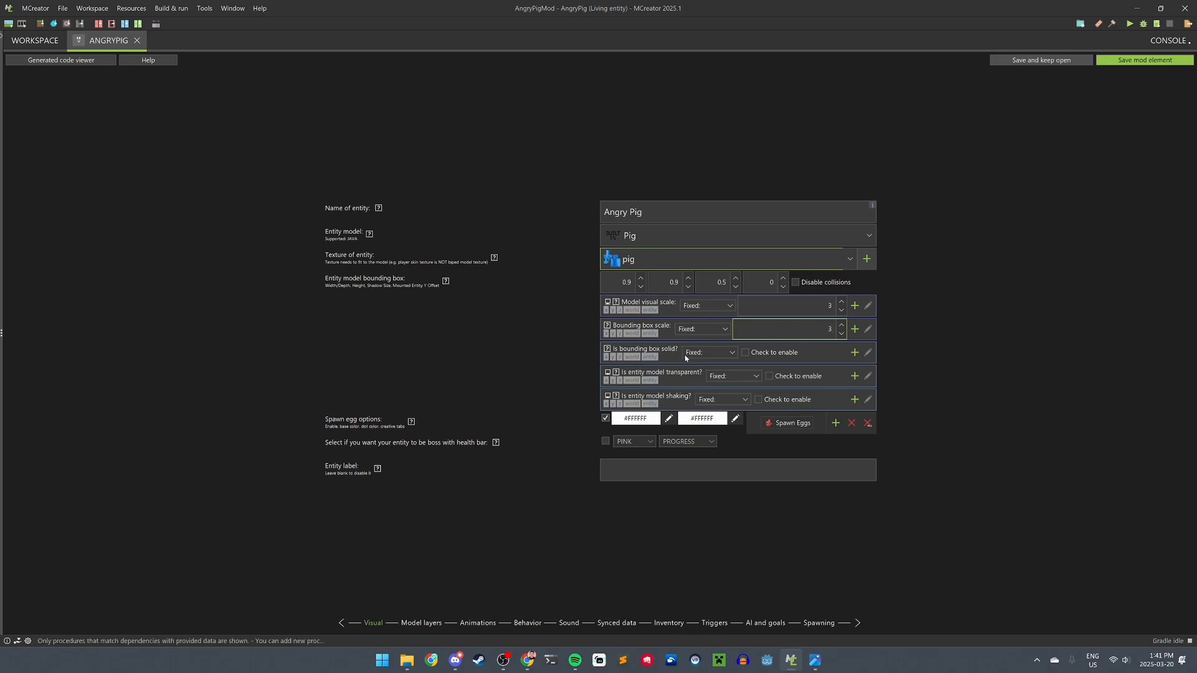
- Make the spawn egg's first colour blue, then move on to the Model layers page
{"action": "left_click", "coordinate": [670, 421]}
{"action": "left_click", "coordinate": [487, 307]}
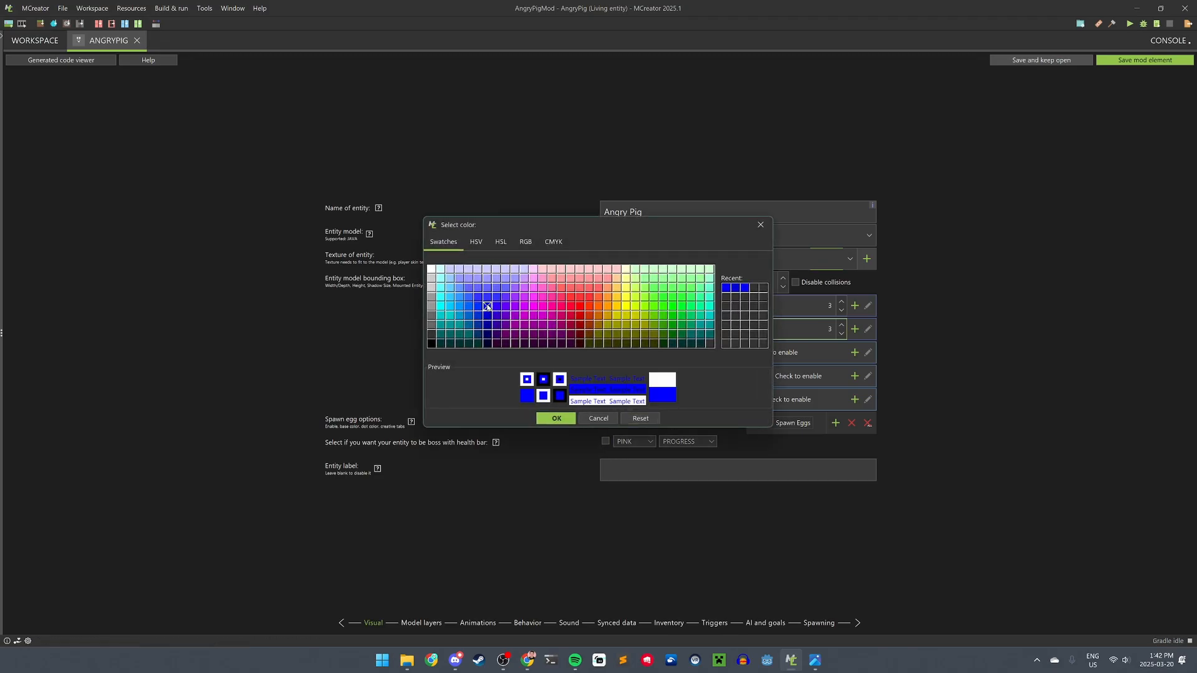
{"action": "left_click", "coordinate": [556, 419]}
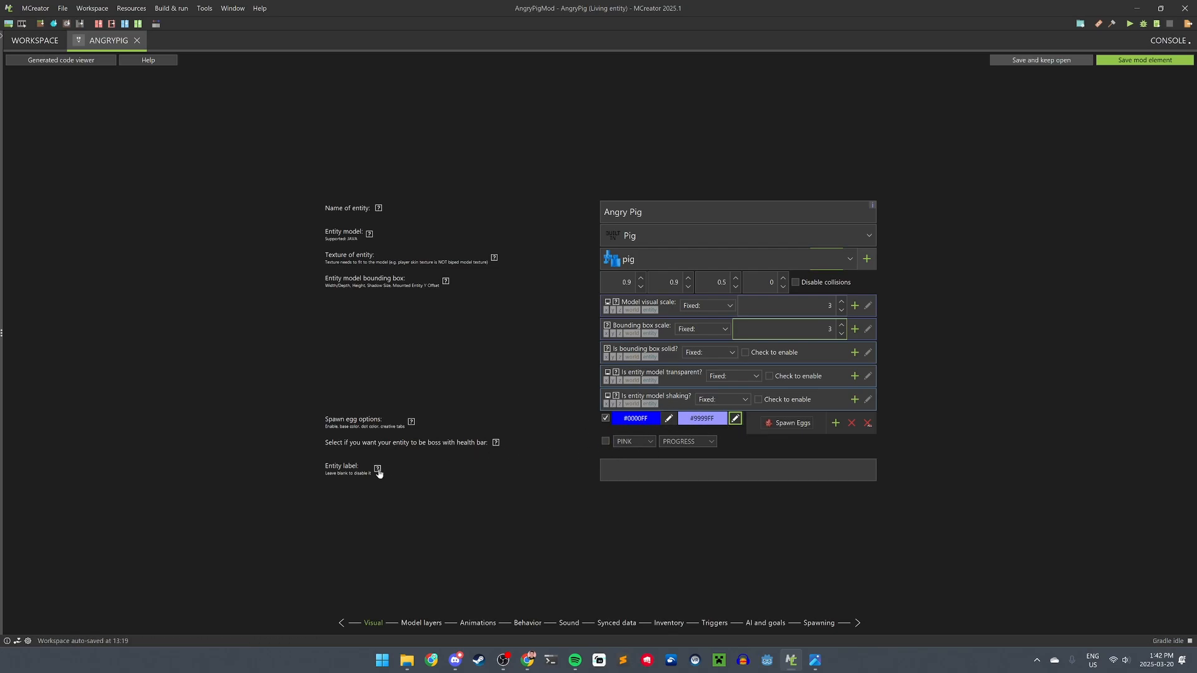
{"action": "left_click", "coordinate": [610, 470]}
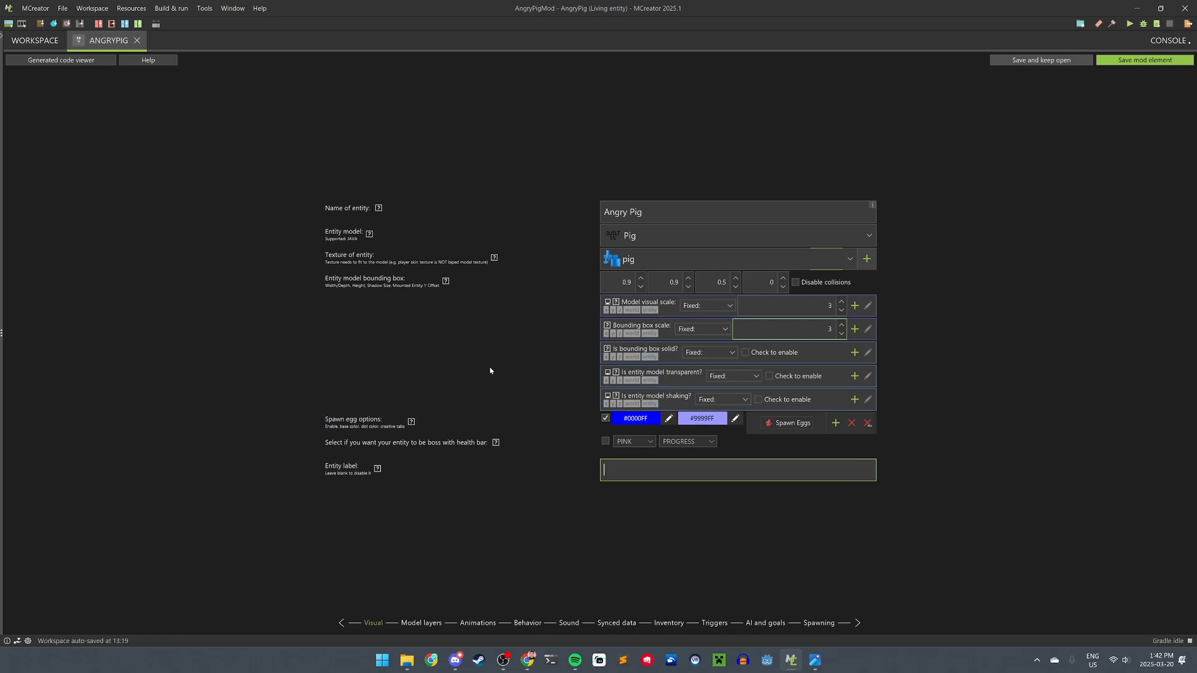
{"action": "left_click", "coordinate": [414, 623]}
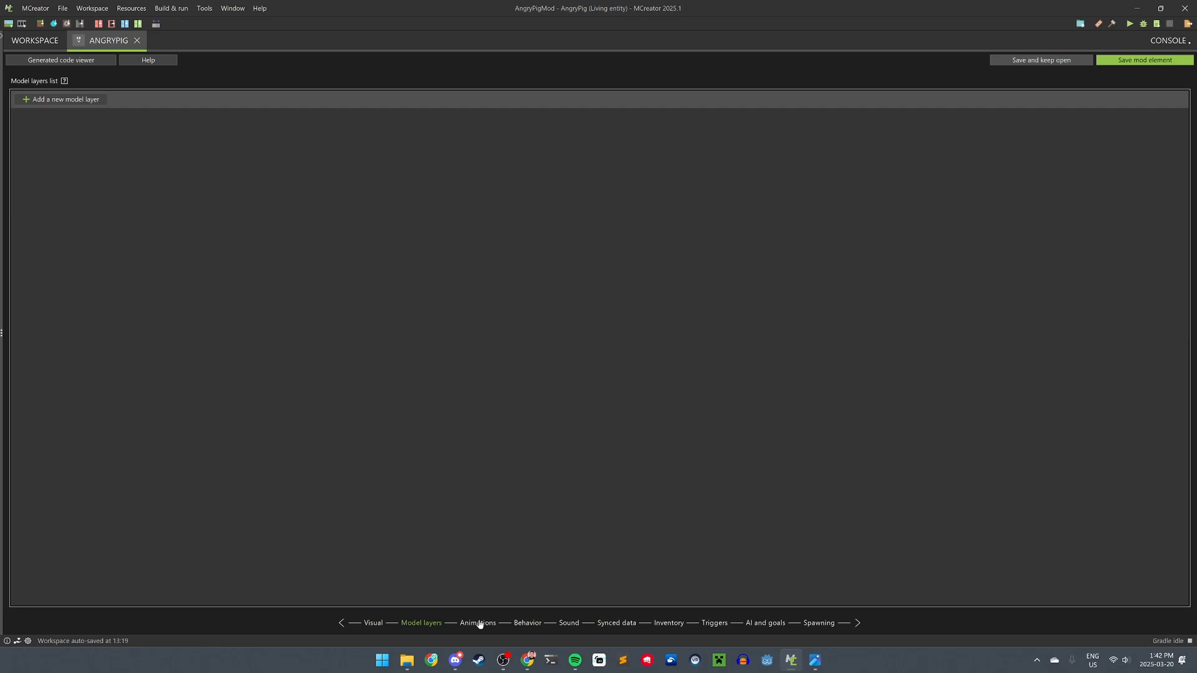
- Go to the Behavior page, keeping Mob behaviour and UNDEFINED creature type
{"action": "left_click", "coordinate": [480, 625]}
{"action": "left_click", "coordinate": [529, 625]}
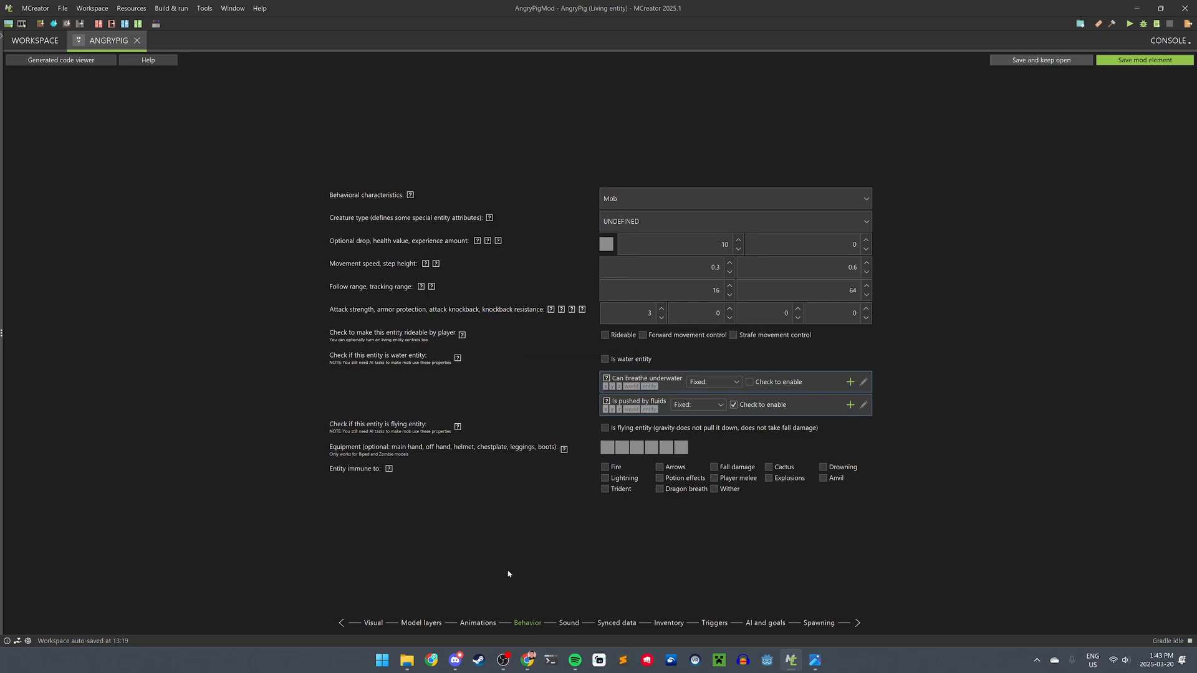
{"action": "left_click", "coordinate": [662, 199]}
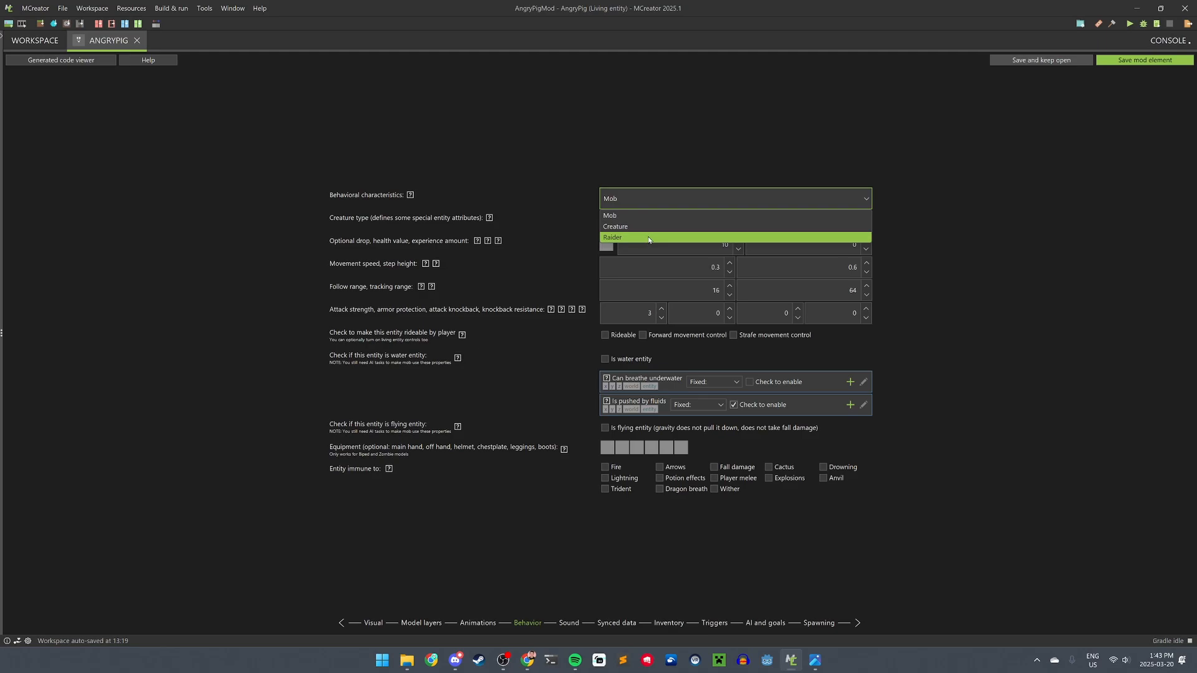
{"action": "left_click", "coordinate": [668, 216]}
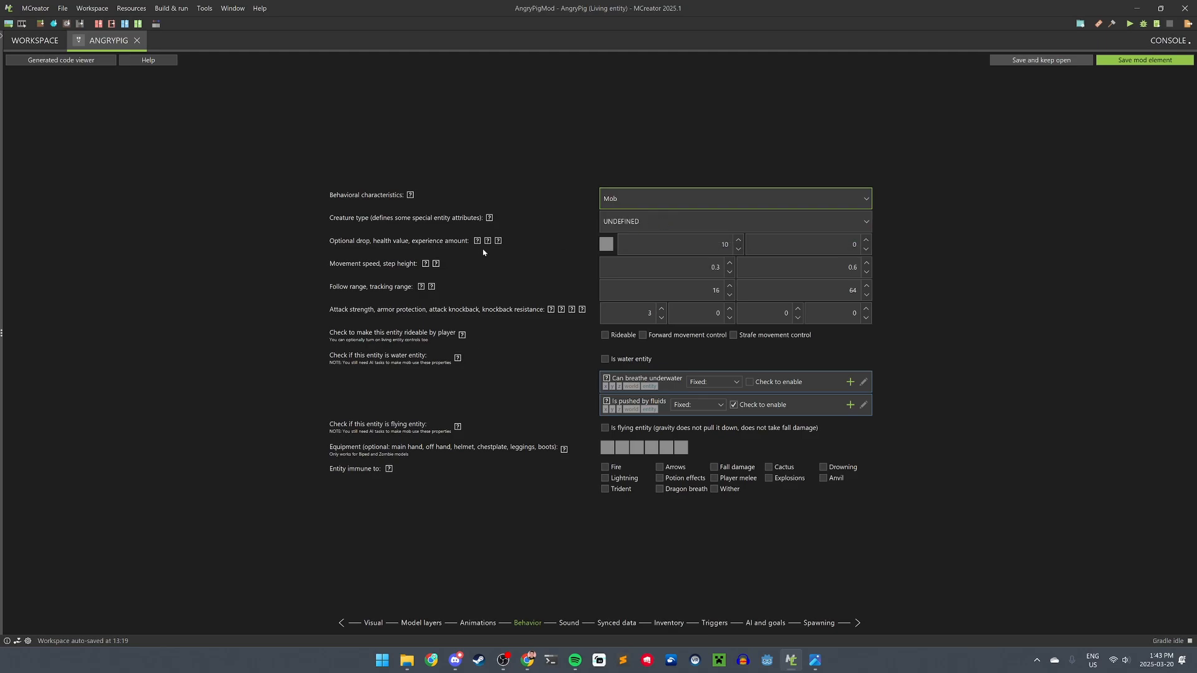
{"action": "left_click", "coordinate": [655, 220]}
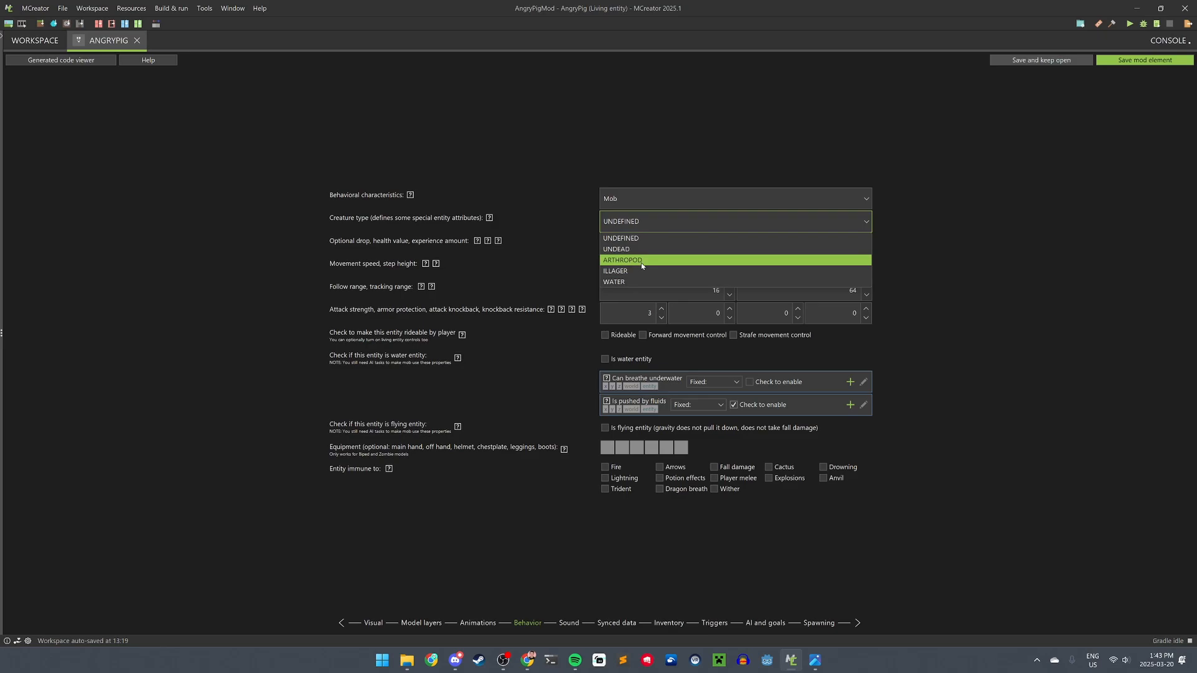
{"action": "left_click", "coordinate": [610, 240]}
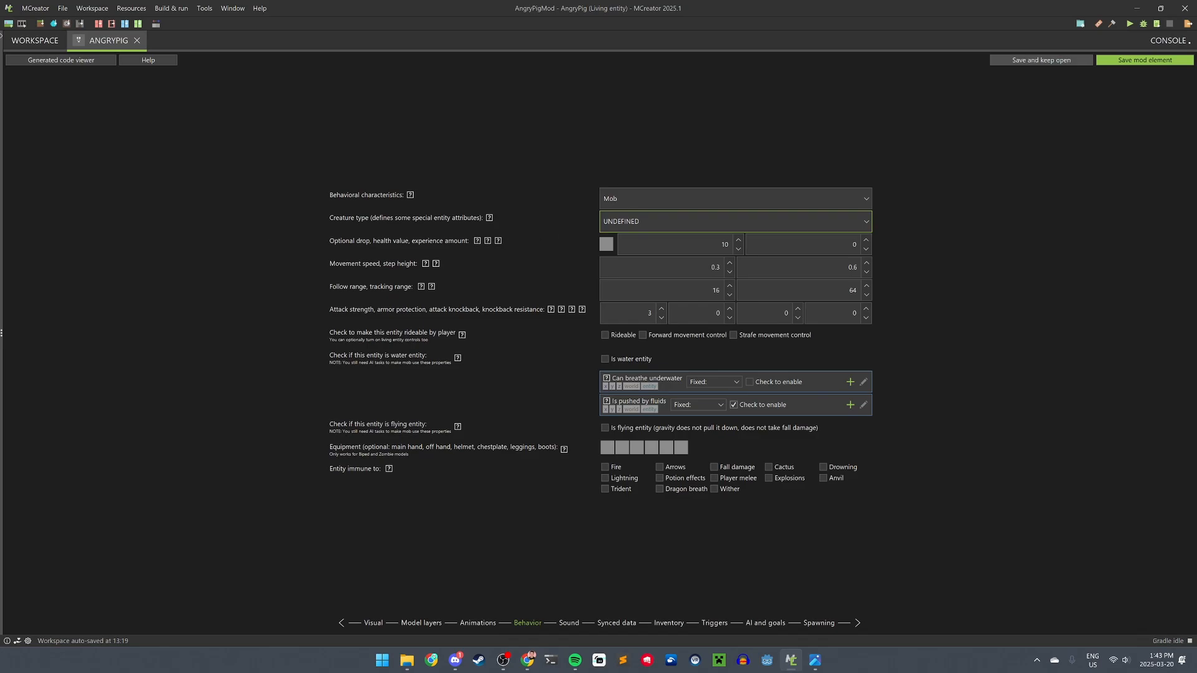
- Set experience to 100 and make the entity drop a golden carrot
{"action": "key", "text": "alt+Tab"}
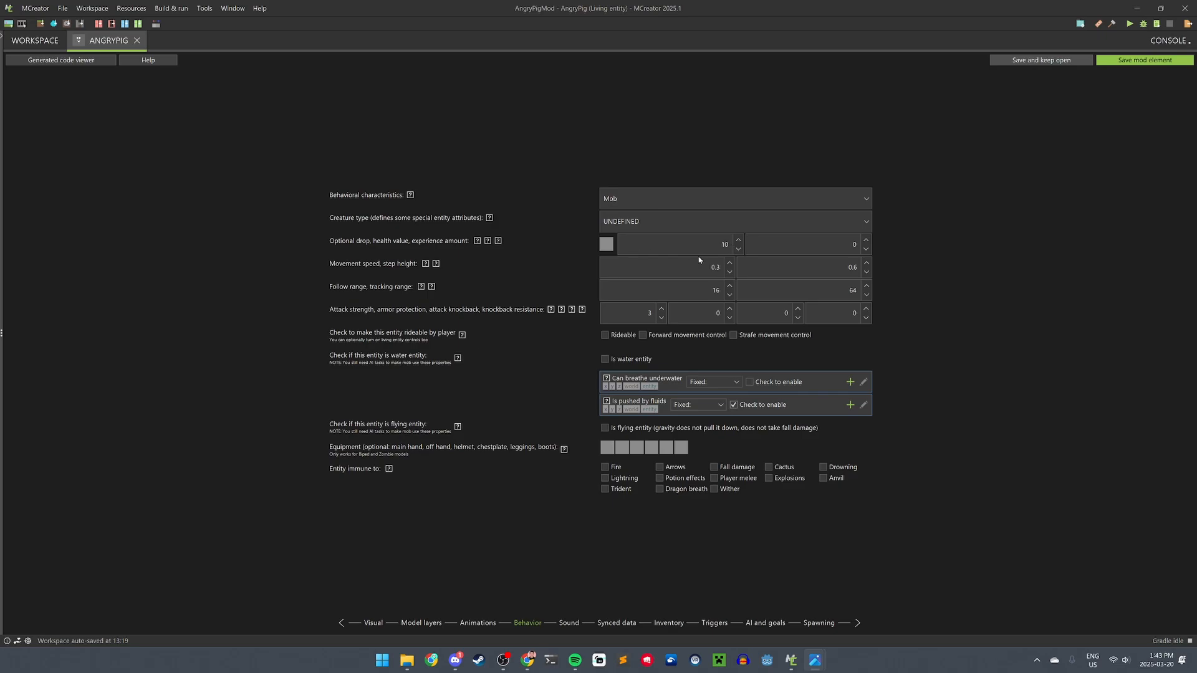
{"action": "left_click", "coordinate": [833, 240]}
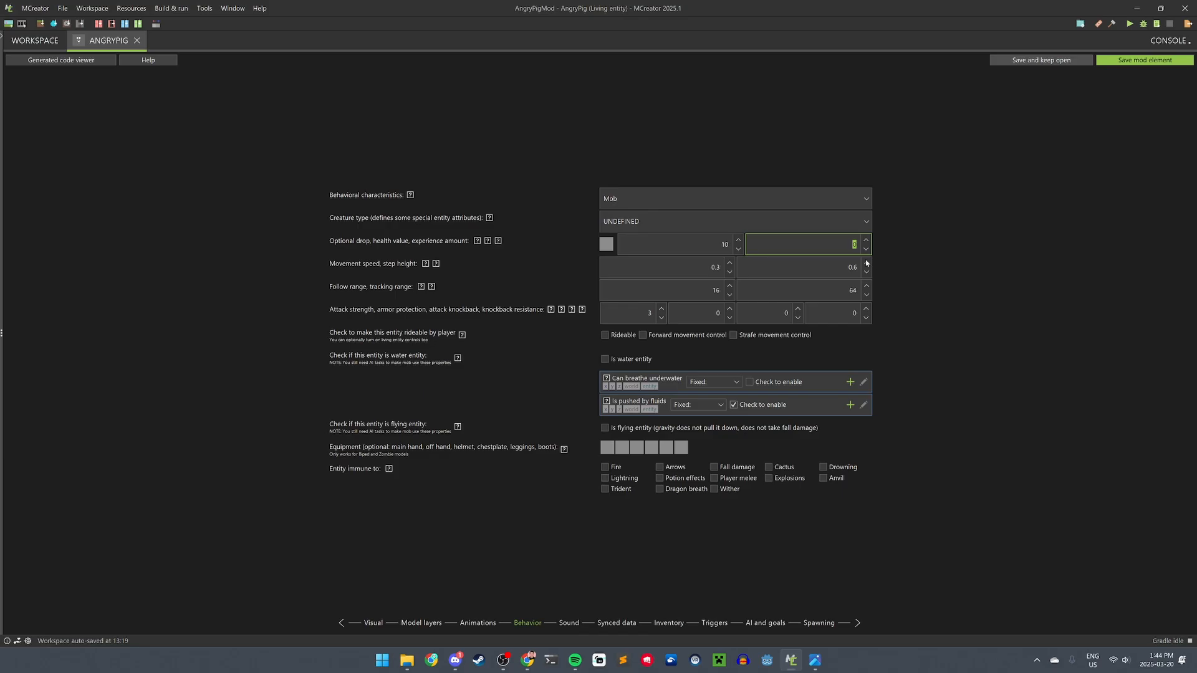
{"action": "type", "text": "100"}
{"action": "left_click", "coordinate": [608, 247]}
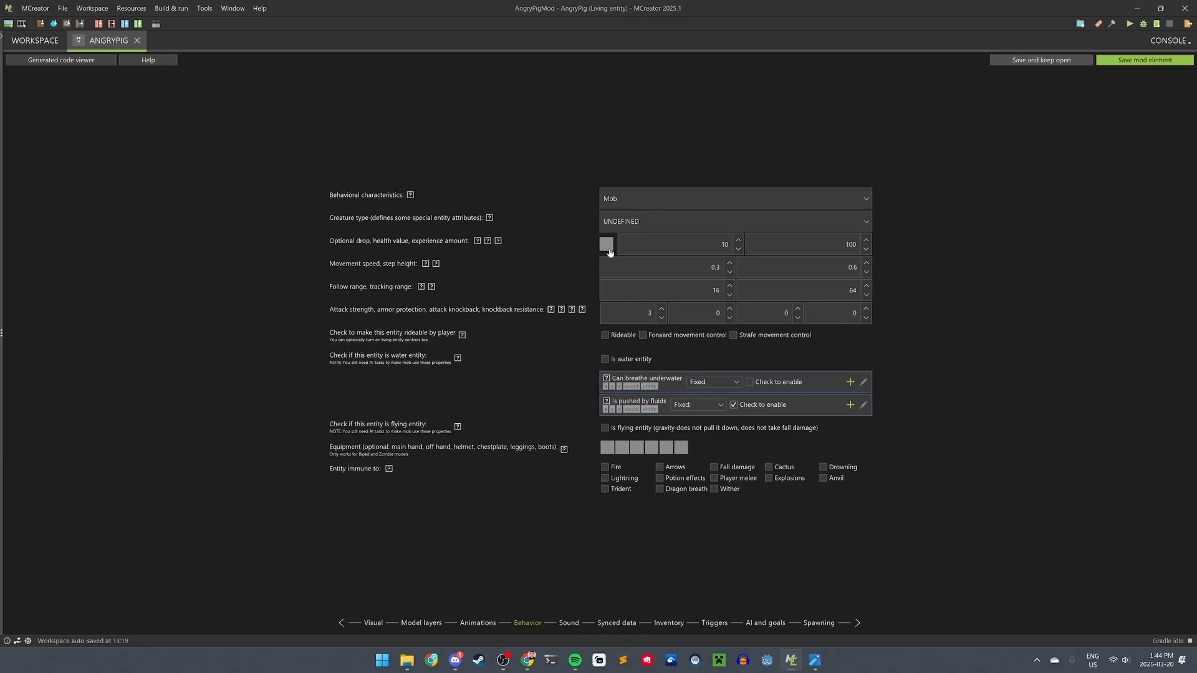
{"action": "type", "text": "carro"}
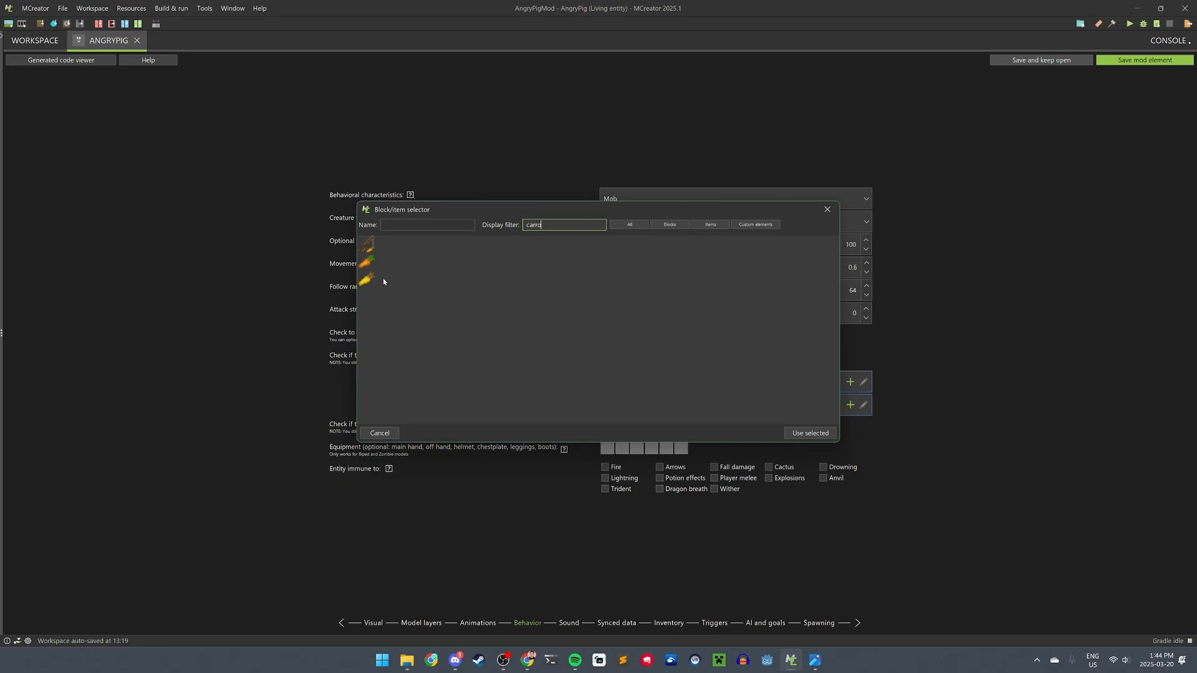
{"action": "double_click", "coordinate": [367, 279]}
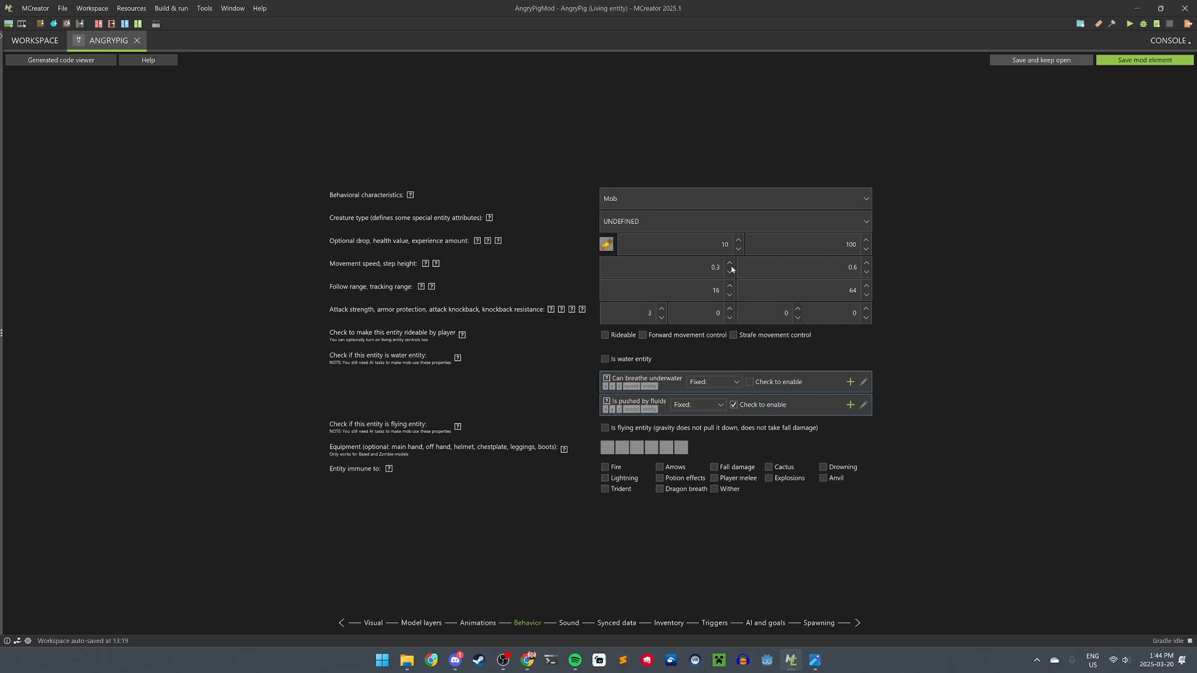
- Set step height to 1 and movement speed to 0.5
{"action": "left_click", "coordinate": [698, 270]}
{"action": "mouse_move", "coordinate": [436, 265]}
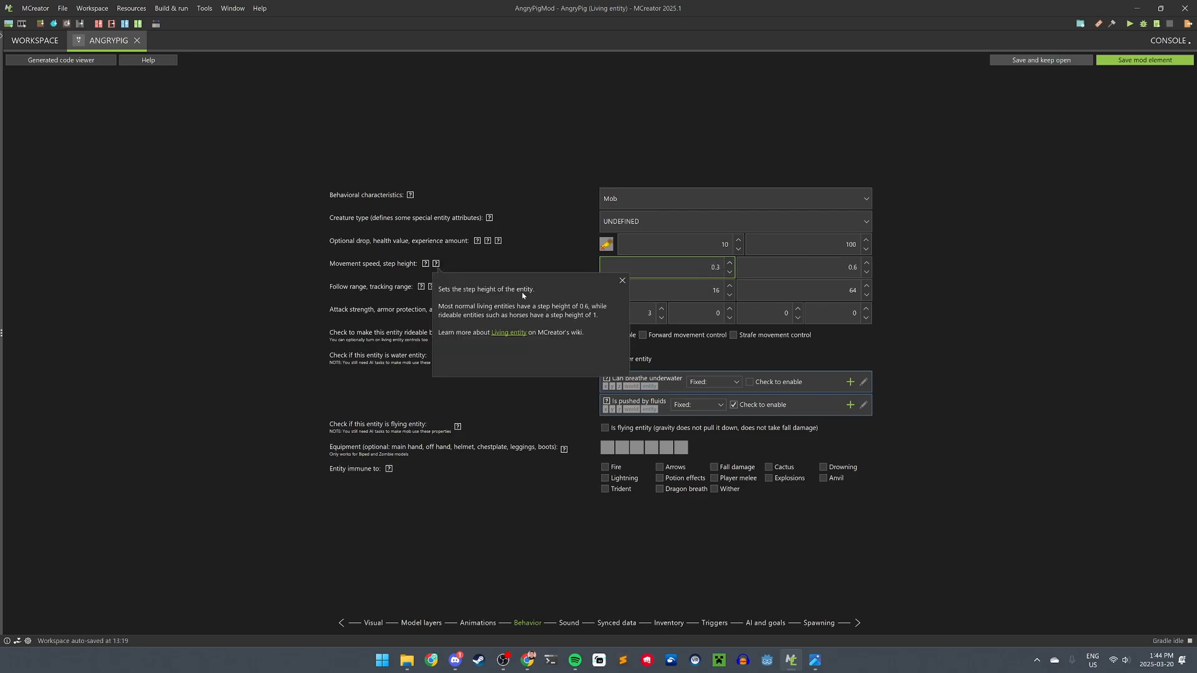
{"action": "left_click", "coordinate": [800, 273]}
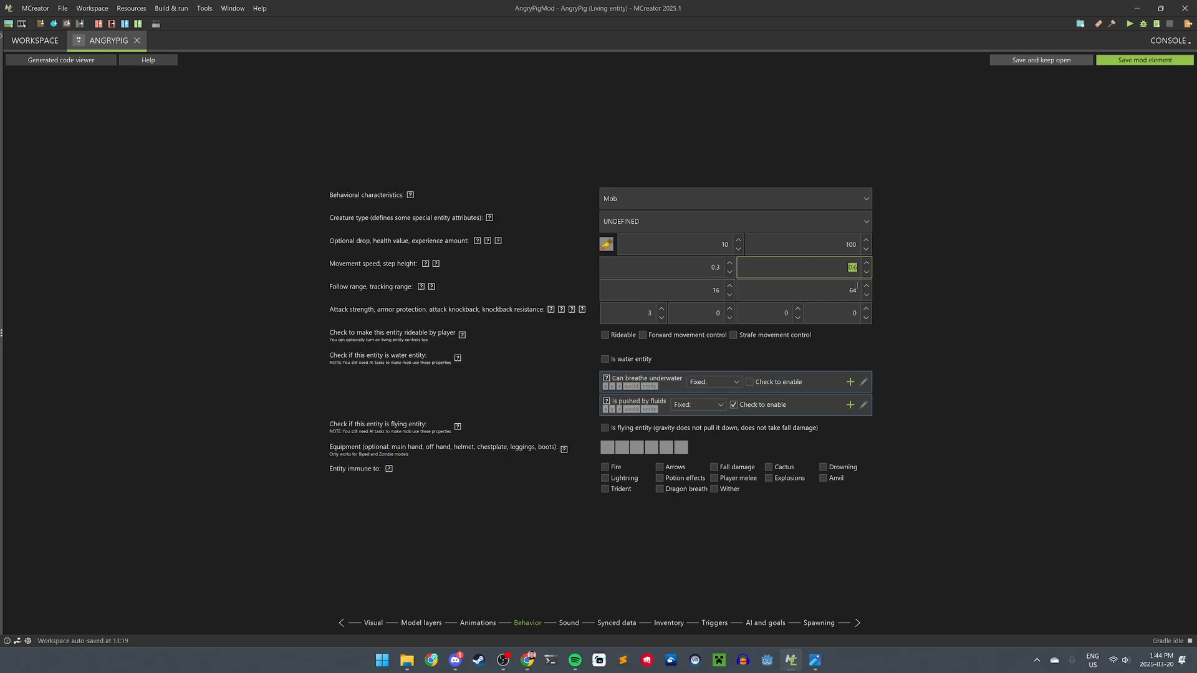
{"action": "type", "text": "1"}
{"action": "left_click", "coordinate": [660, 266]}
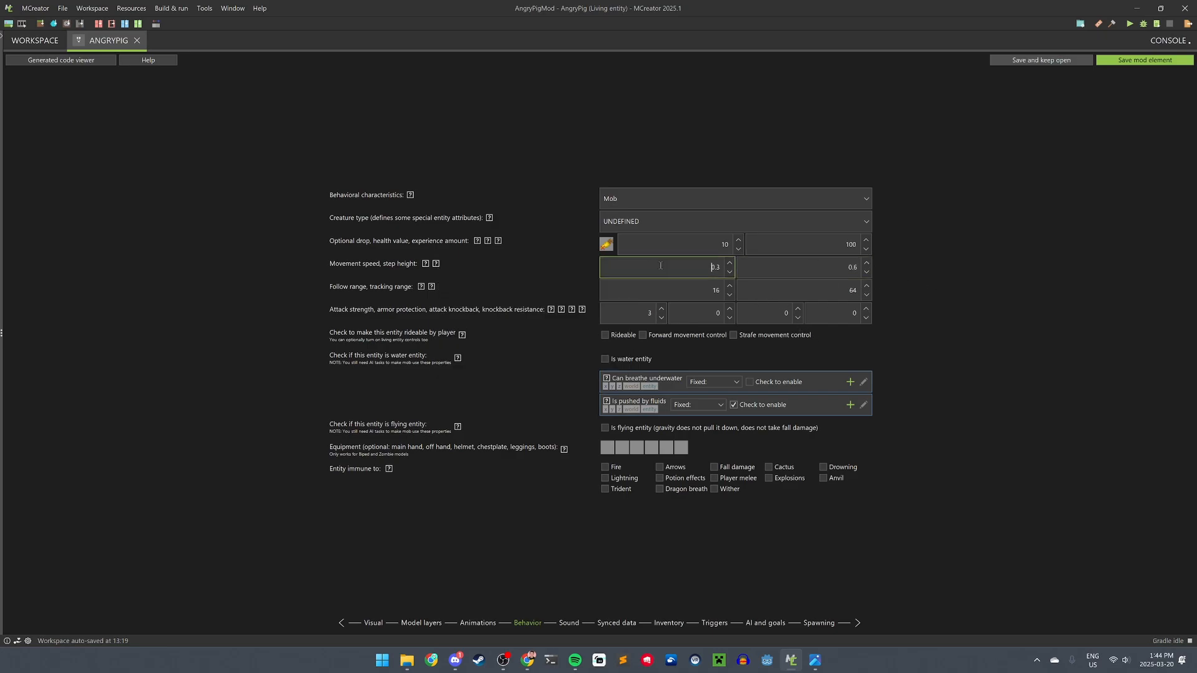
{"action": "double_click", "coordinate": [714, 267]}
{"action": "type", "text": "0.5"}
- Set attack strength to 5 and make the Angry Pig immune to explosions
{"action": "double_click", "coordinate": [852, 290]}
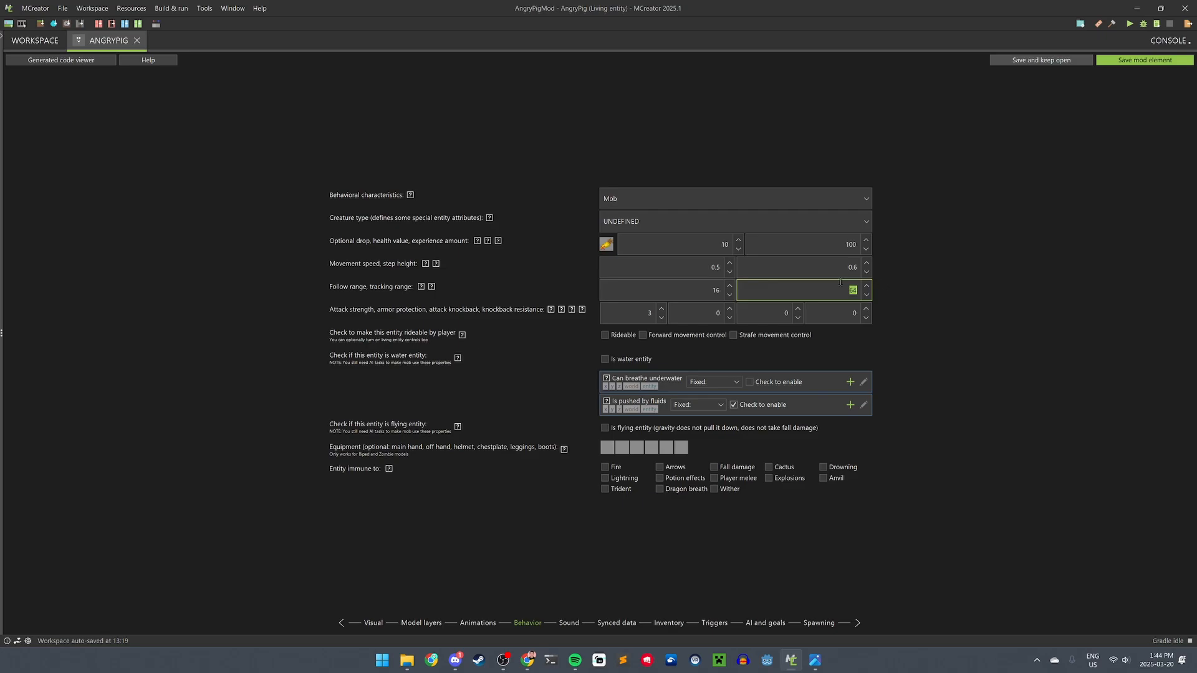
{"action": "key", "text": "shift+Tab"}
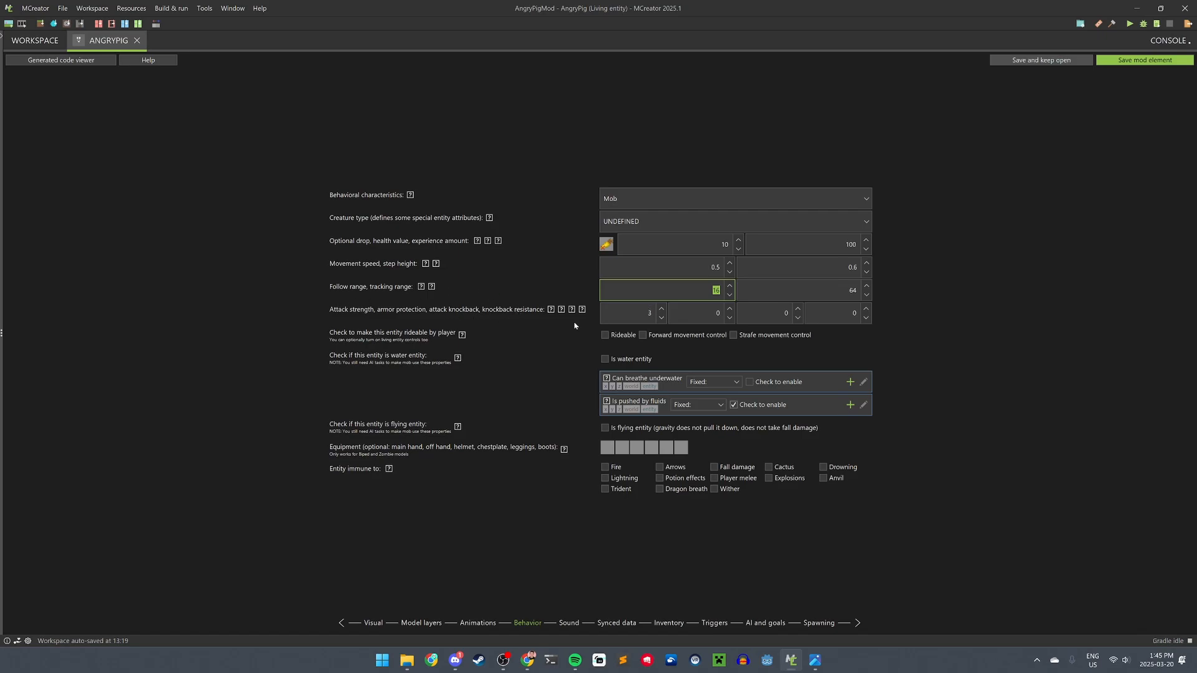
{"action": "left_click", "coordinate": [628, 307]}
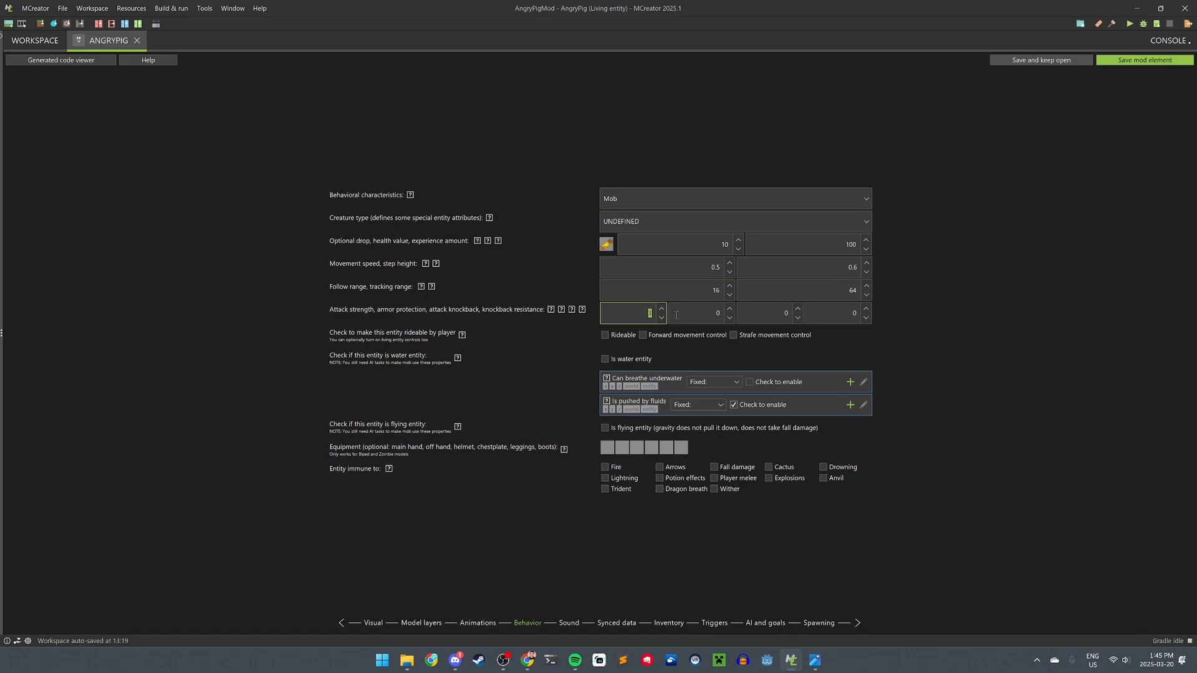
{"action": "left_click", "coordinate": [702, 314]}
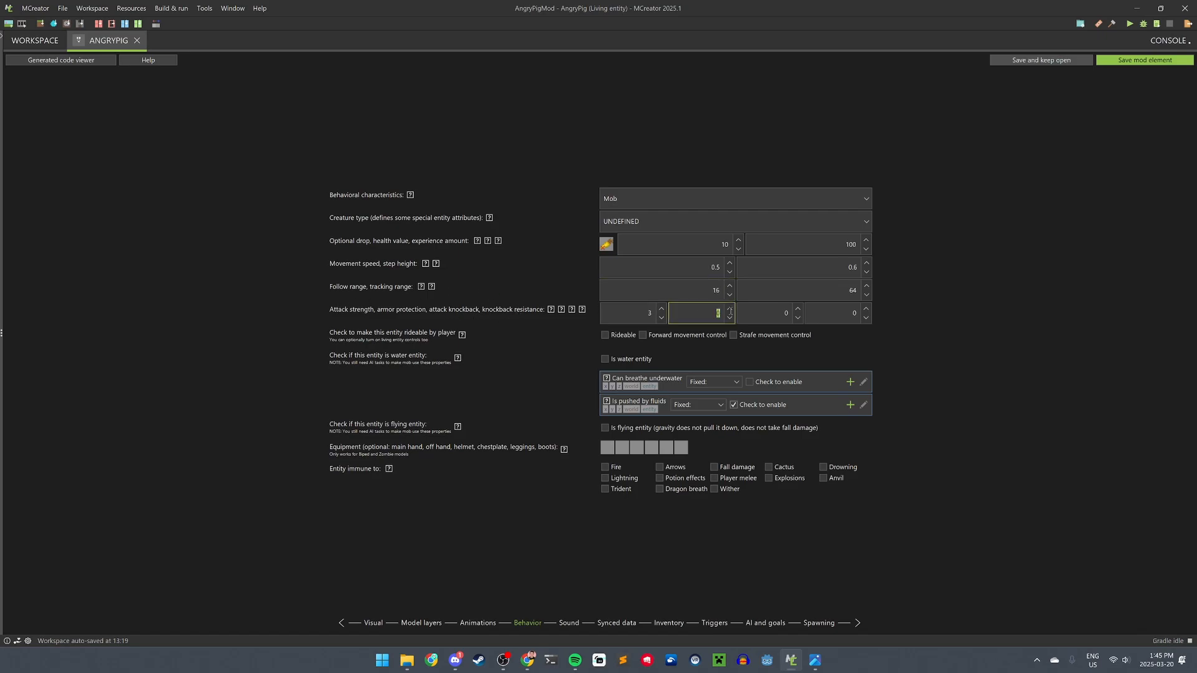
{"action": "left_click", "coordinate": [772, 315]}
{"action": "left_click", "coordinate": [840, 317]}
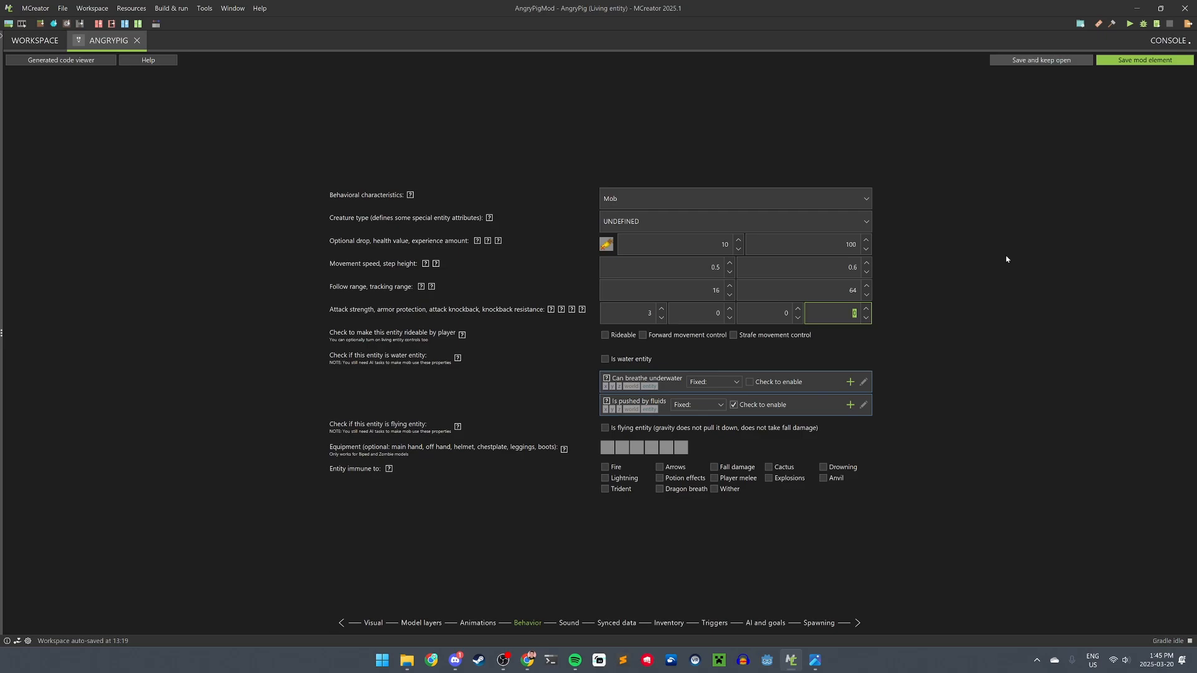
{"action": "left_click", "coordinate": [630, 308]}
{"action": "type", "text": "5"}
{"action": "left_click", "coordinate": [770, 478]}
- Set the Angry Pig's living sound to entity.pig.ambient and step sound to entity.pig.step
{"action": "left_click", "coordinate": [569, 622]}
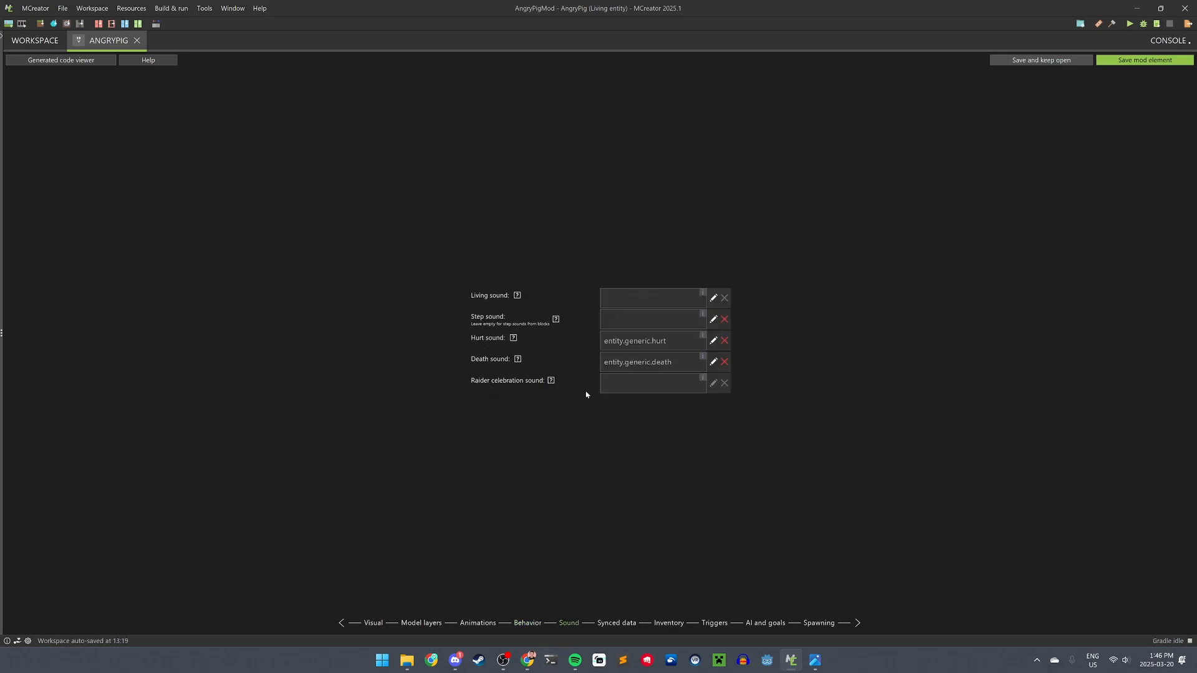
{"action": "left_click", "coordinate": [714, 299]}
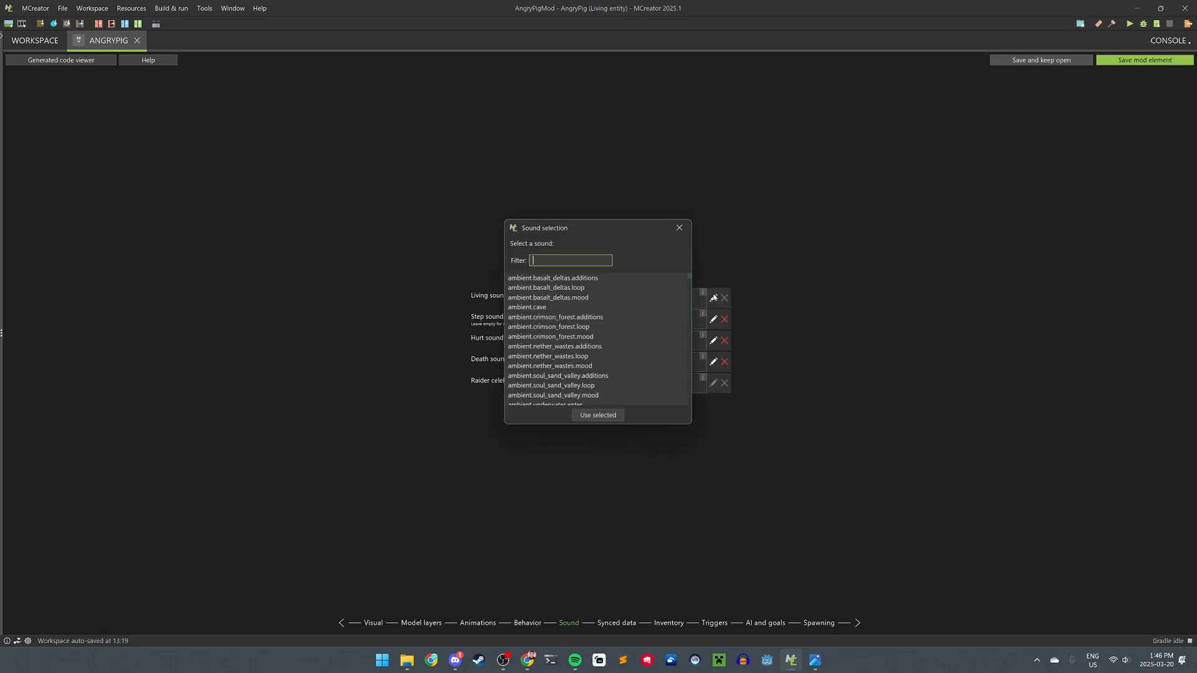
{"action": "type", "text": "pig"}
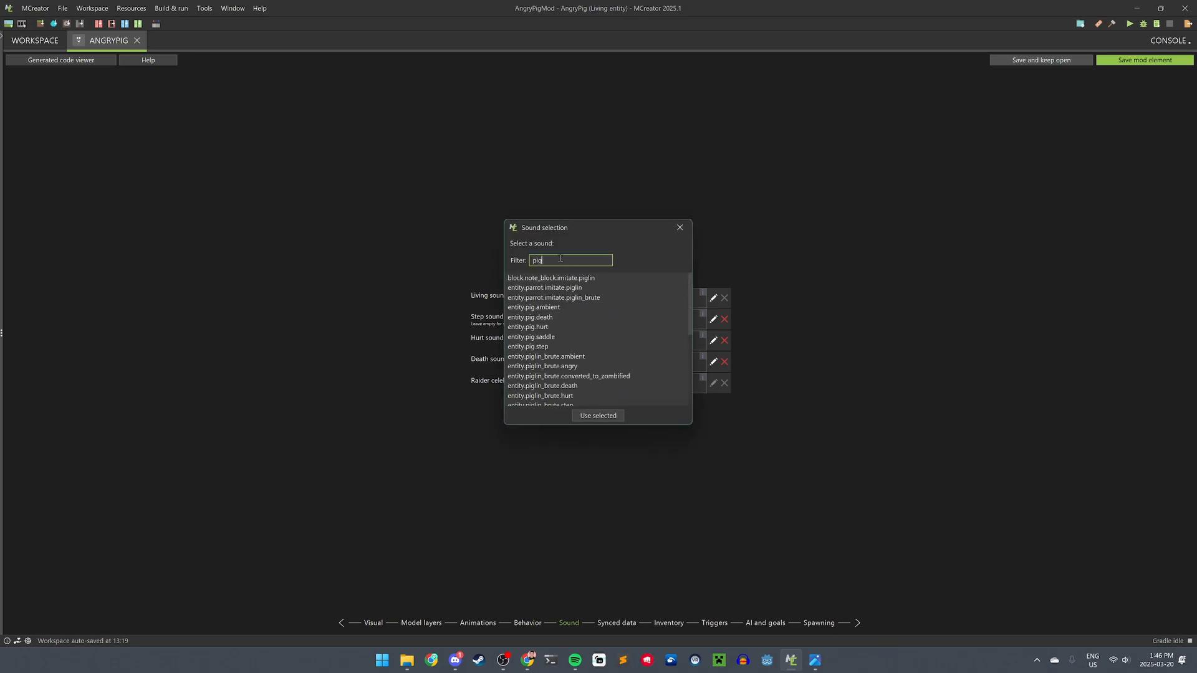
{"action": "left_click", "coordinate": [535, 308]}
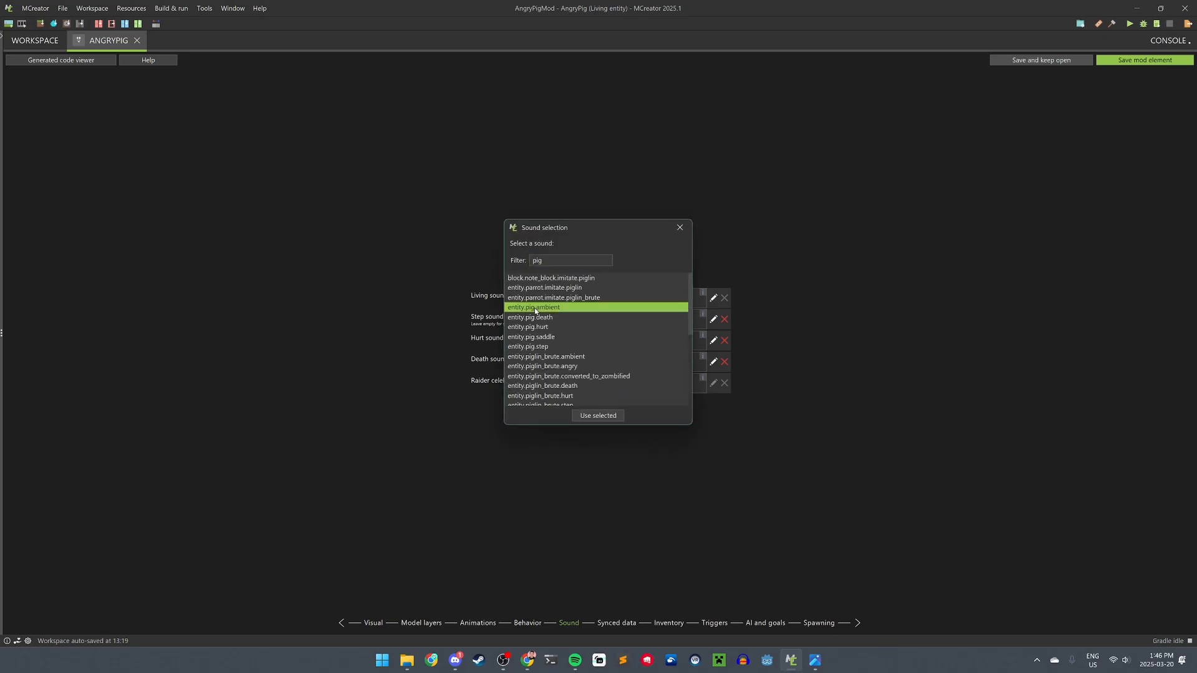
{"action": "double_click", "coordinate": [552, 311]}
{"action": "left_click", "coordinate": [713, 319]}
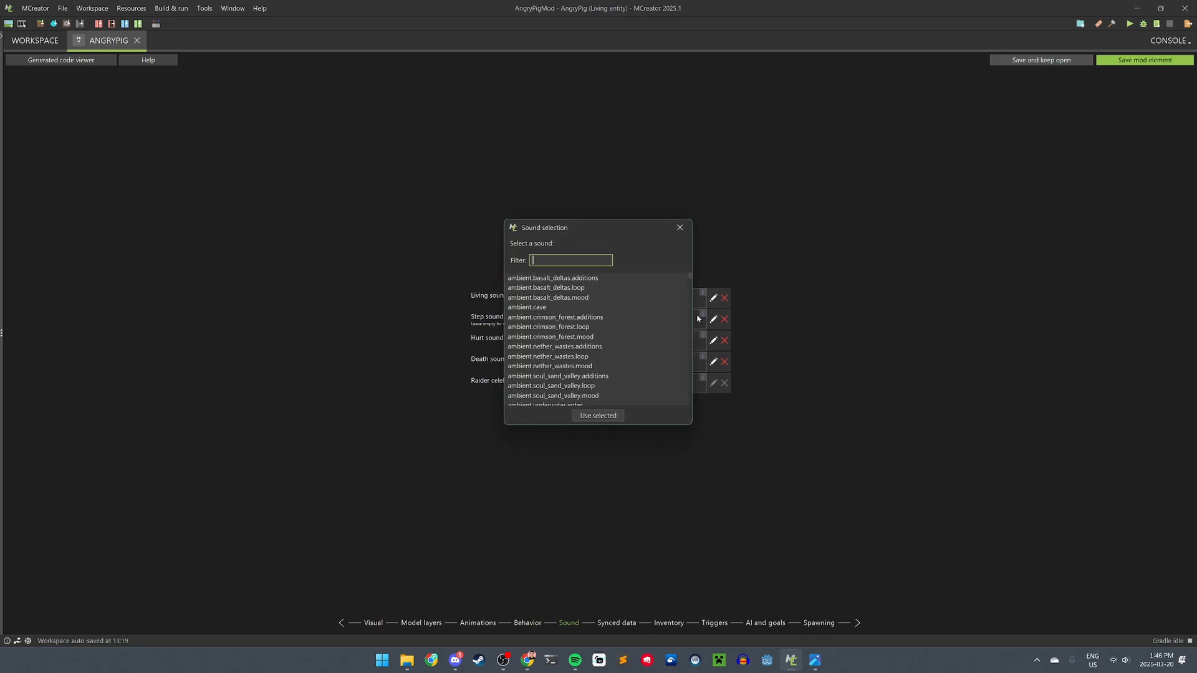
{"action": "type", "text": "pig"}
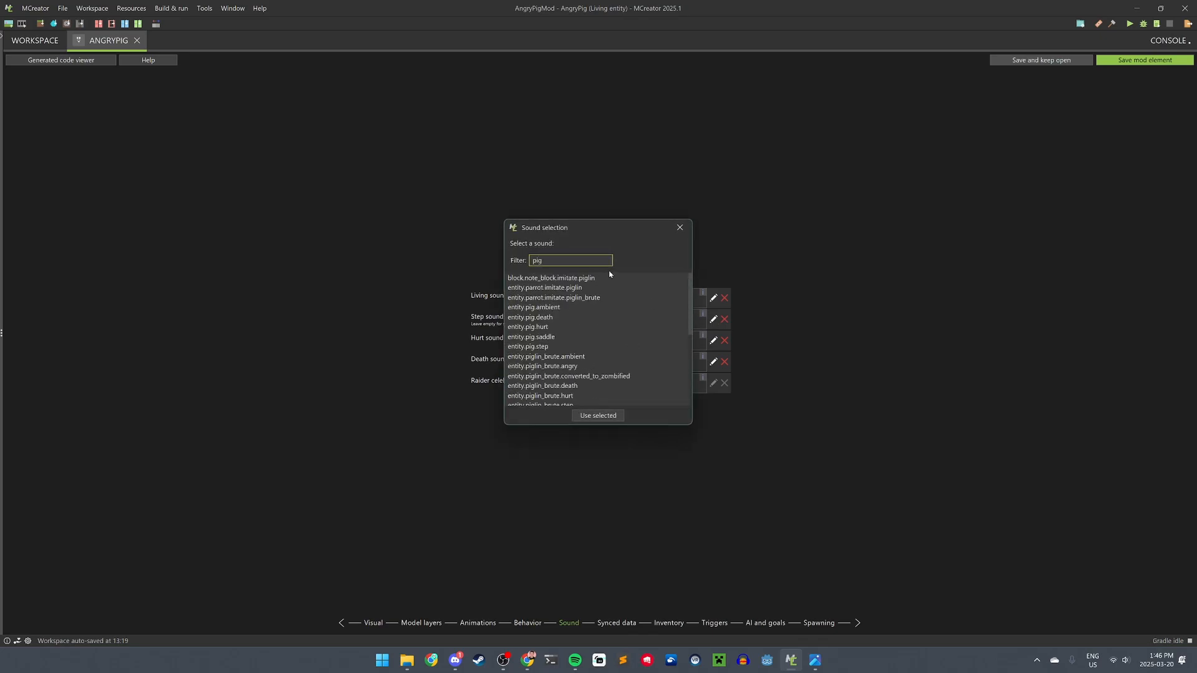
{"action": "double_click", "coordinate": [535, 346]}
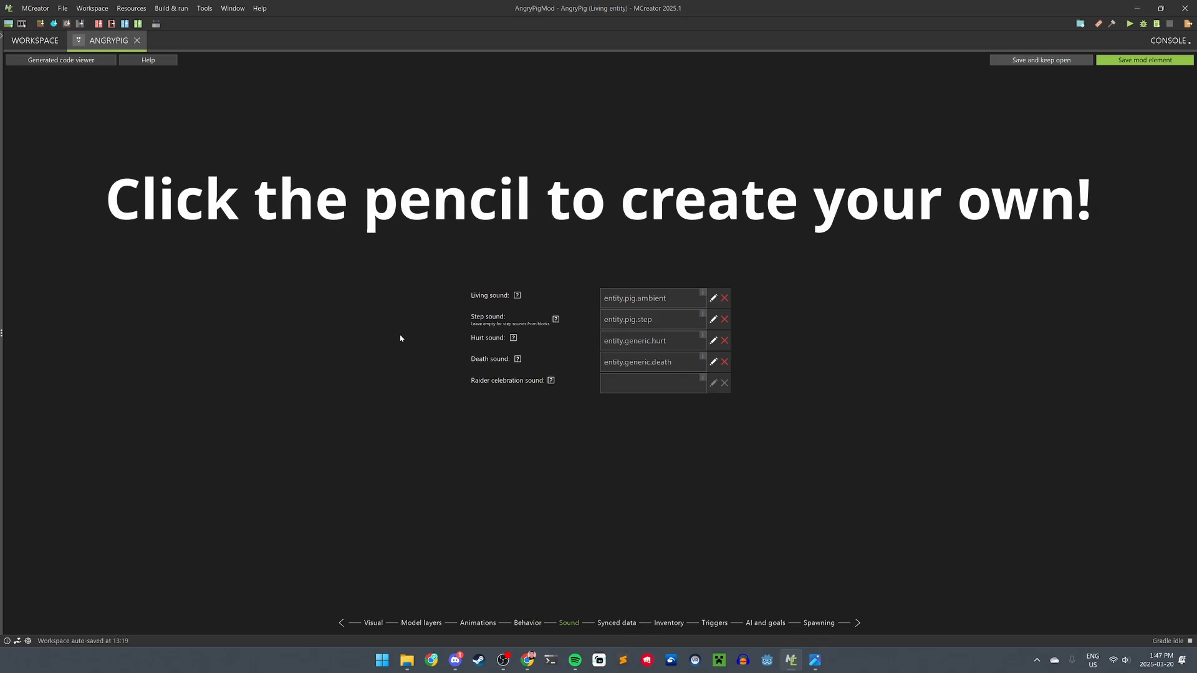
- Set the hurt sound to entity.pig.hurt and the death sound to entity.donkey.death
{"action": "left_click", "coordinate": [675, 326]}
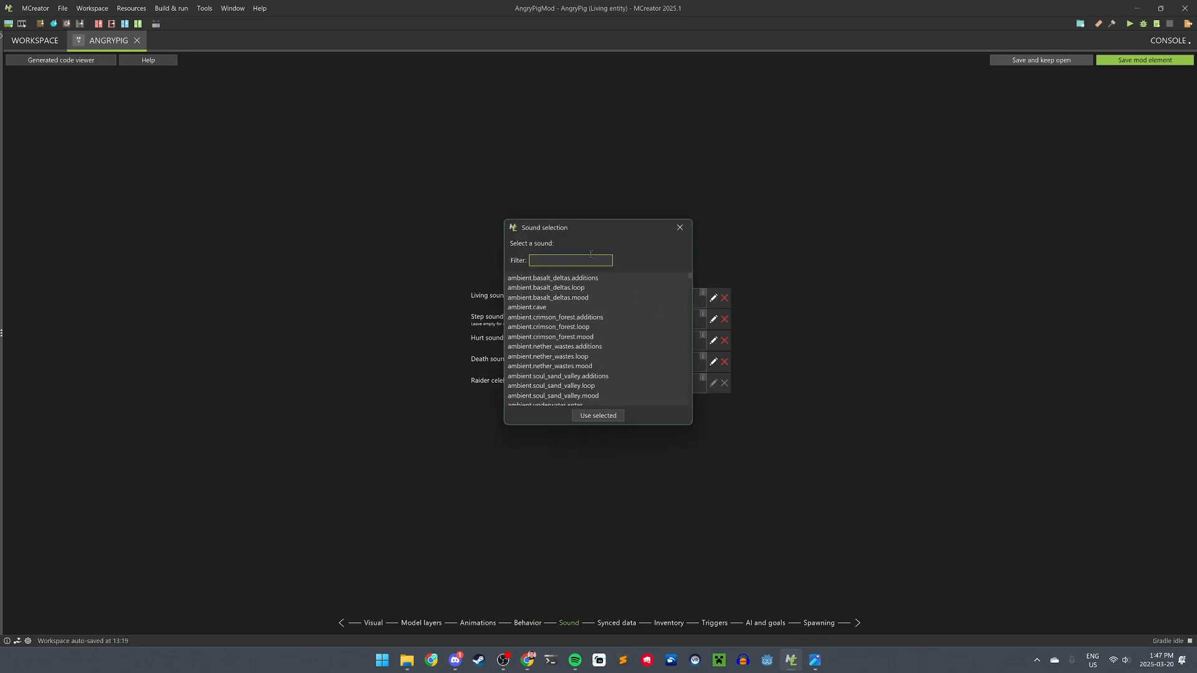
{"action": "type", "text": "pig"}
{"action": "double_click", "coordinate": [531, 327]}
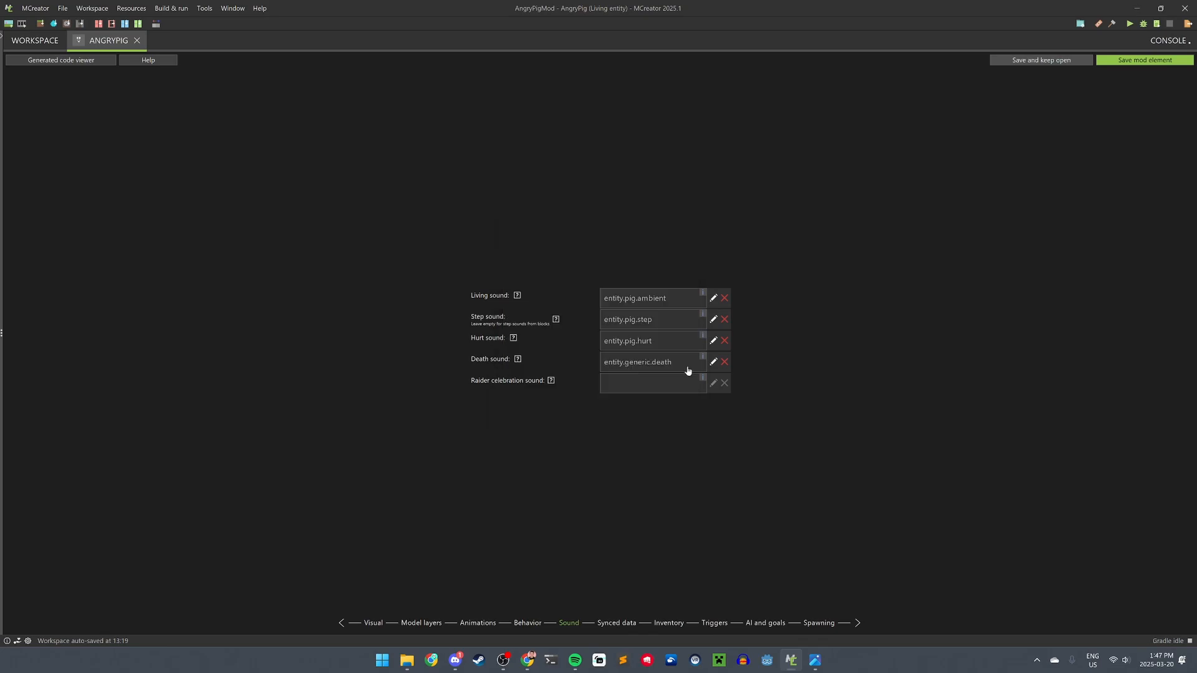
{"action": "left_click", "coordinate": [713, 363]}
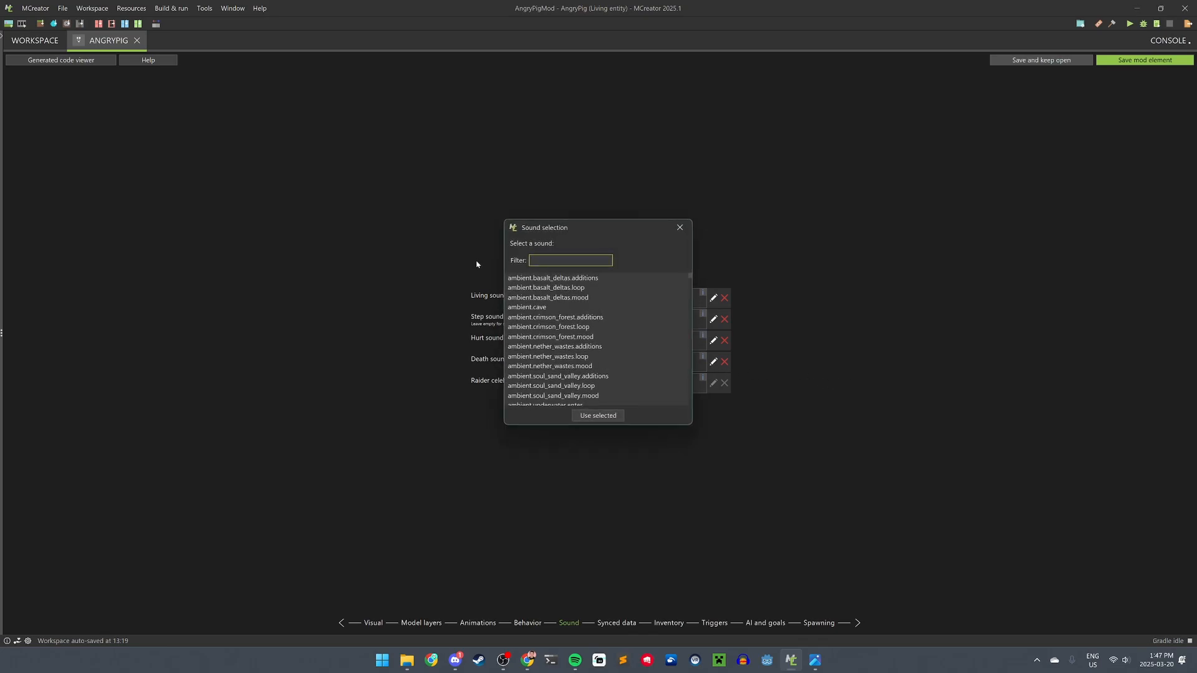
{"action": "type", "text": "donk"}
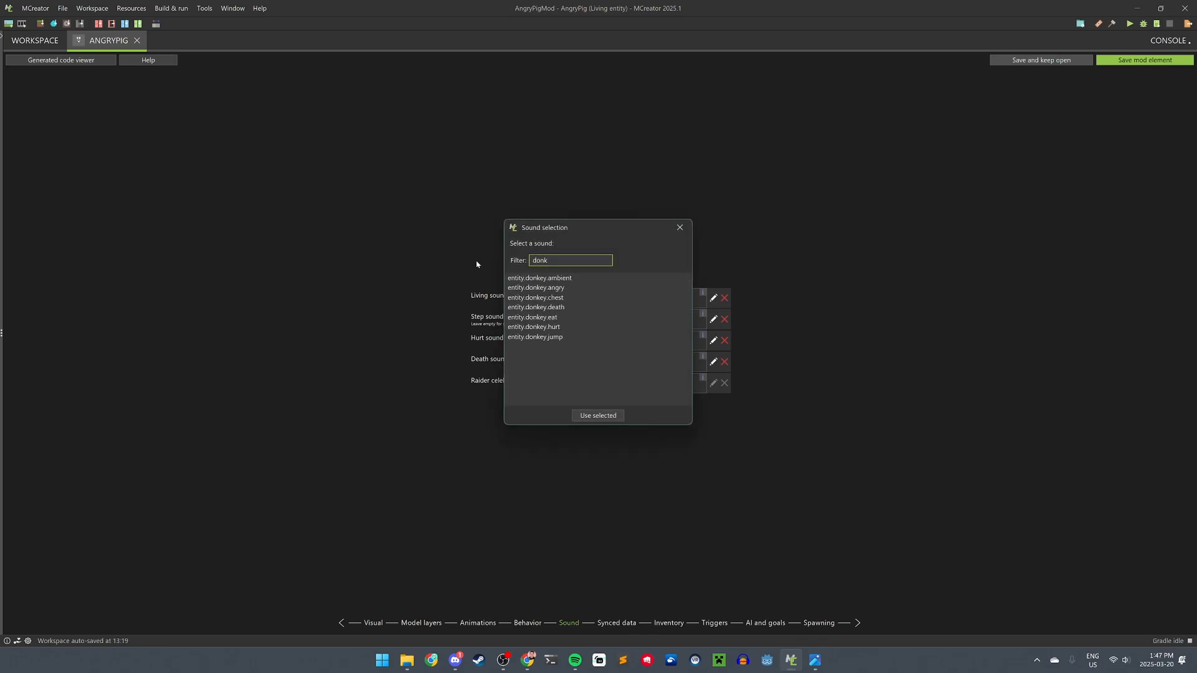
{"action": "left_click", "coordinate": [540, 309]}
{"action": "left_click", "coordinate": [598, 416]}
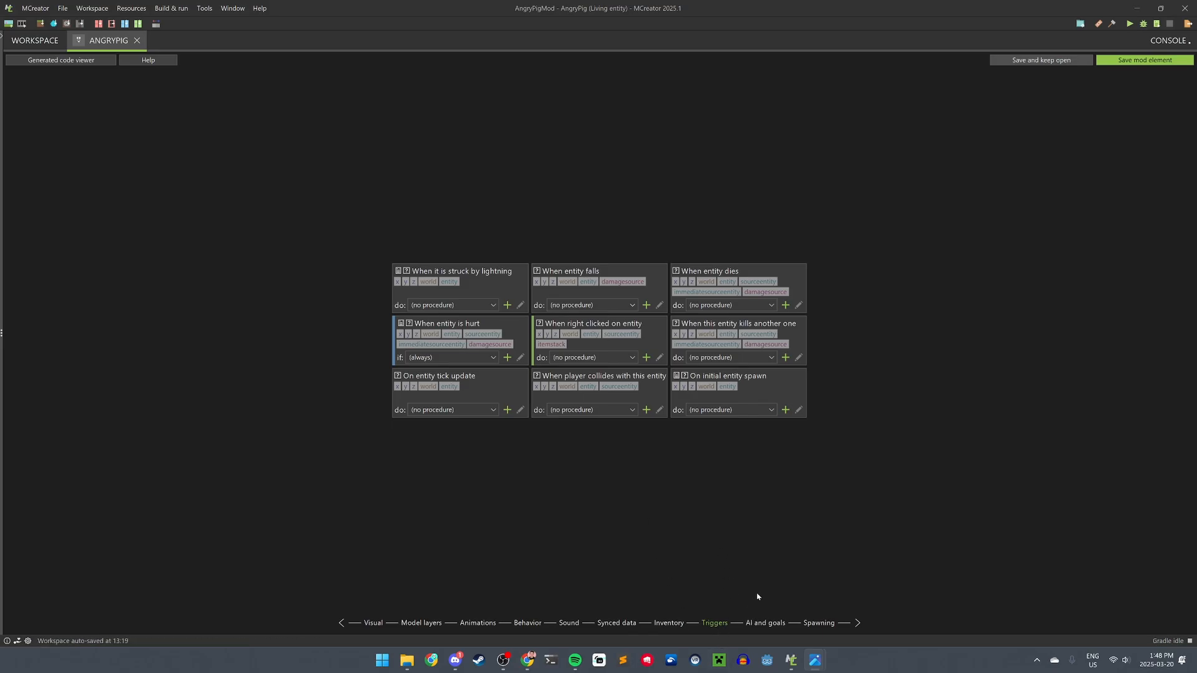
- Apply the 'Mob aggressive towards player' AI template to the Angry Pig
{"action": "left_click", "coordinate": [771, 623]}
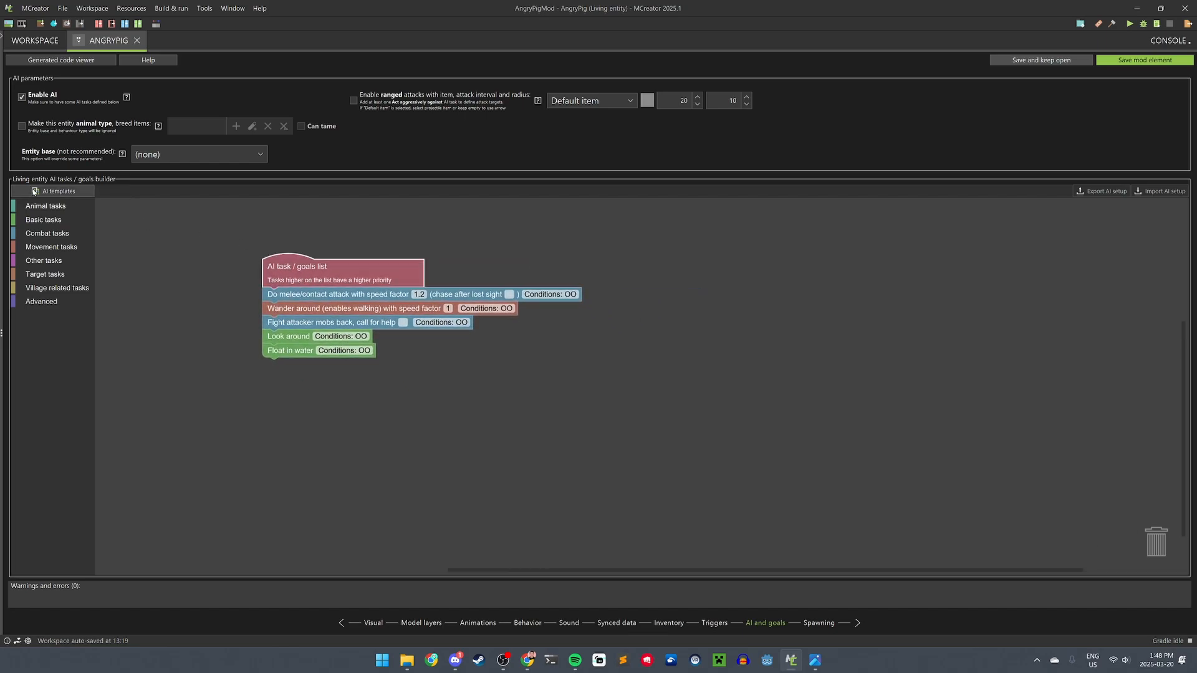
{"action": "left_click", "coordinate": [34, 191]}
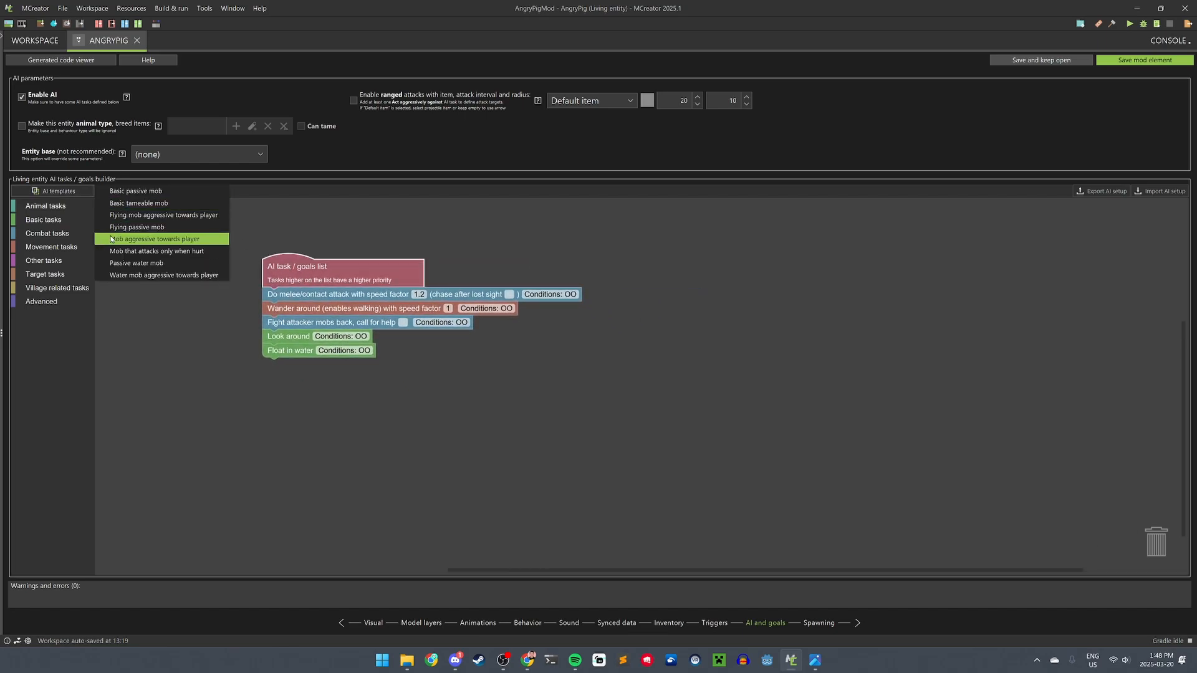
{"action": "left_click", "coordinate": [103, 244]}
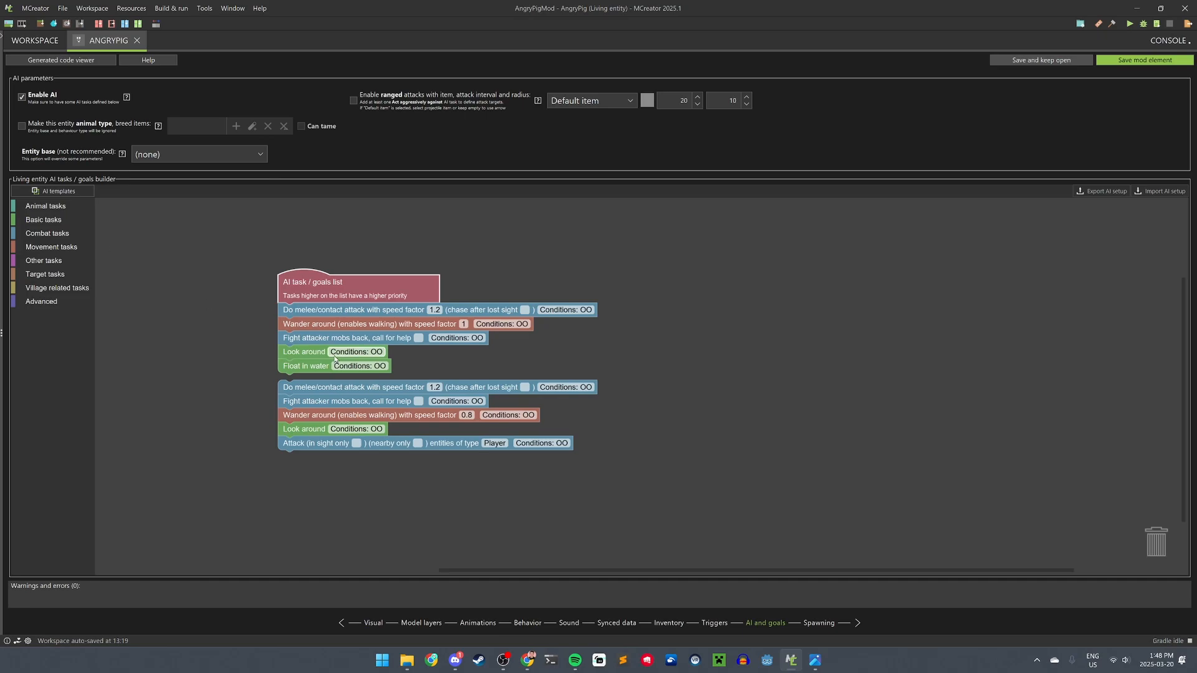
{"action": "left_click_drag", "start_coordinate": [315, 294], "coordinate": [280, 259]}
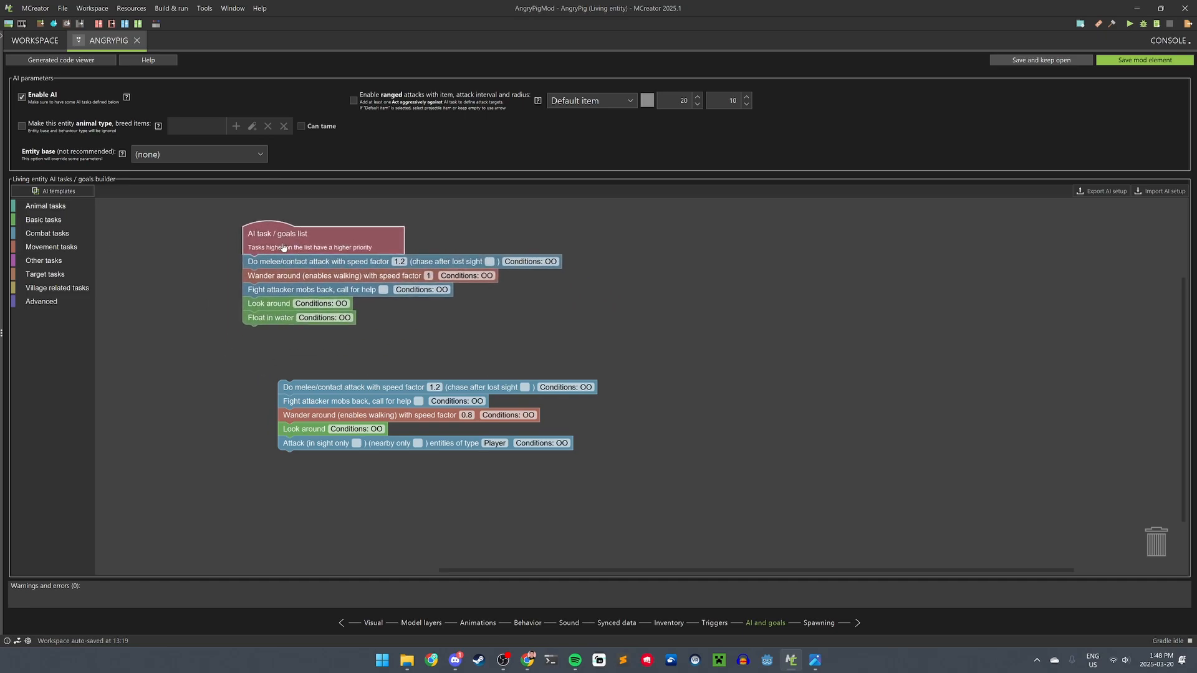
- Delete the added melee attack, fight attacker and other template tasks, keeping the original AI tasks
{"action": "left_click", "coordinate": [310, 389]}
{"action": "key", "text": "Delete"}
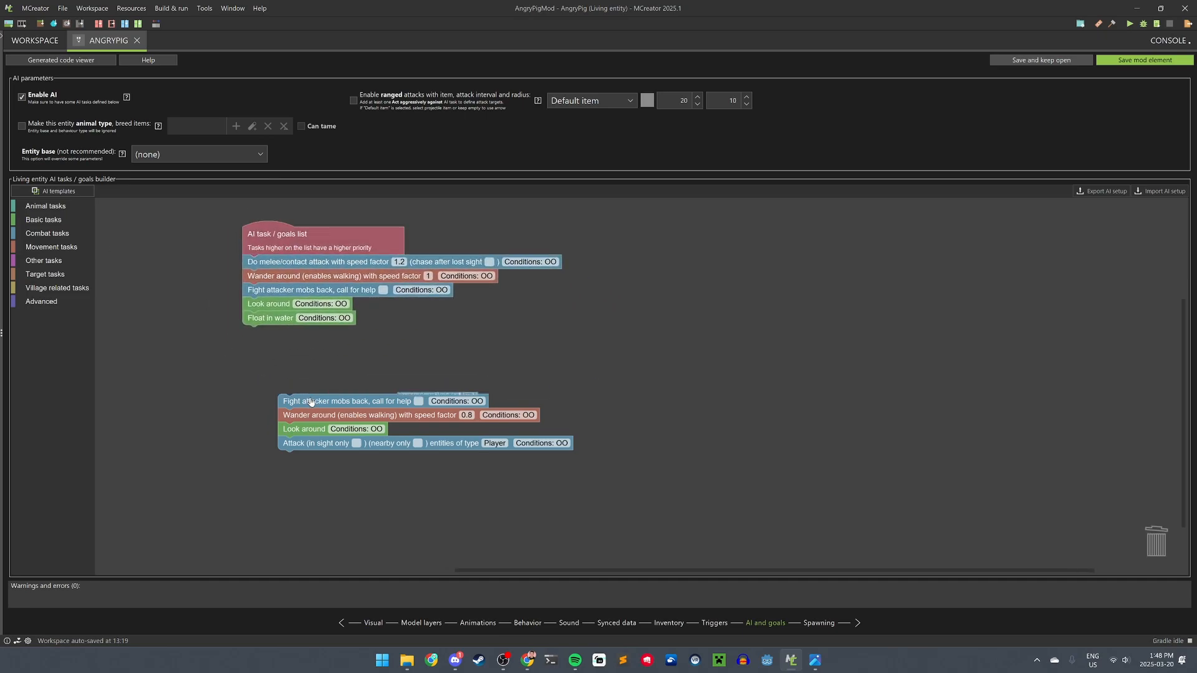
{"action": "left_click", "coordinate": [311, 402]}
{"action": "key", "text": "Delete"}
{"action": "left_click", "coordinate": [306, 416]}
{"action": "key", "text": "Delete"}
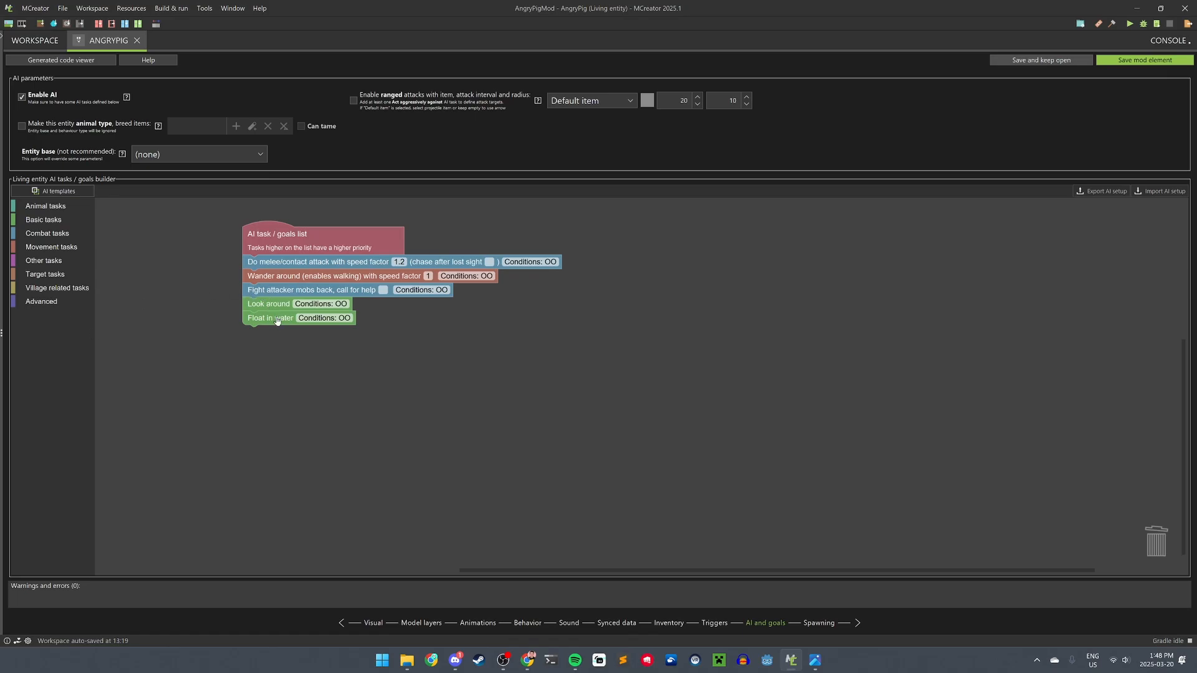
{"action": "left_click", "coordinate": [815, 625]}
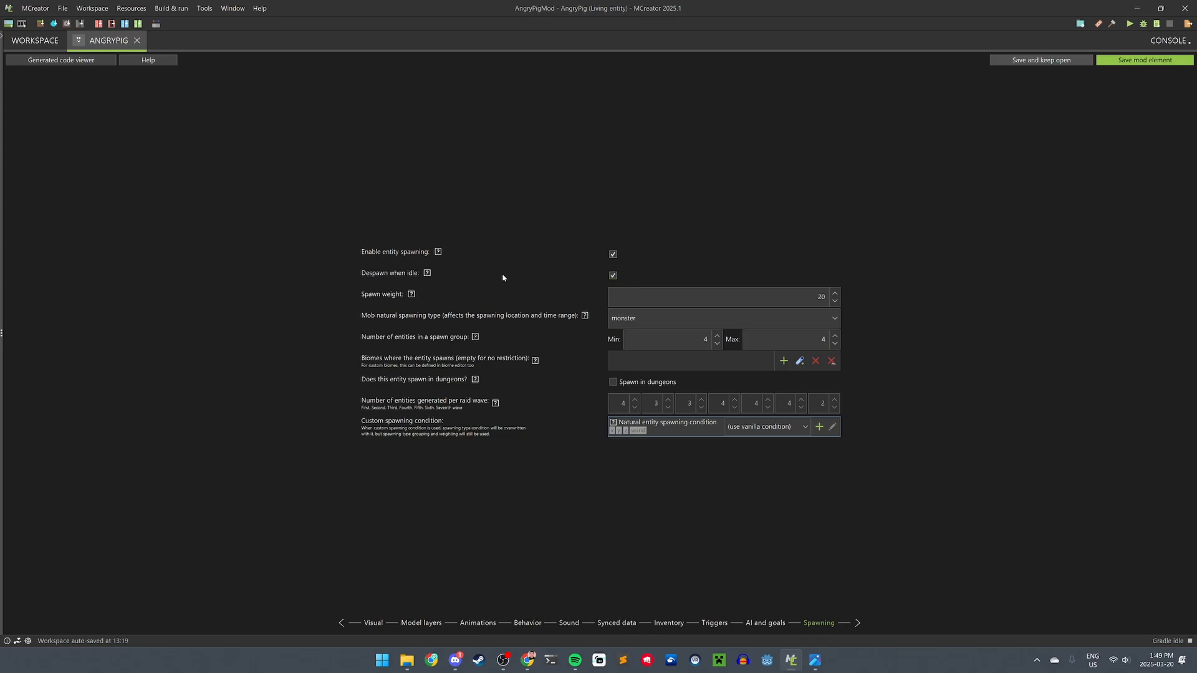
- Change the Angry Pig's spawn weight from 20 to 100
{"action": "left_click", "coordinate": [411, 295]}
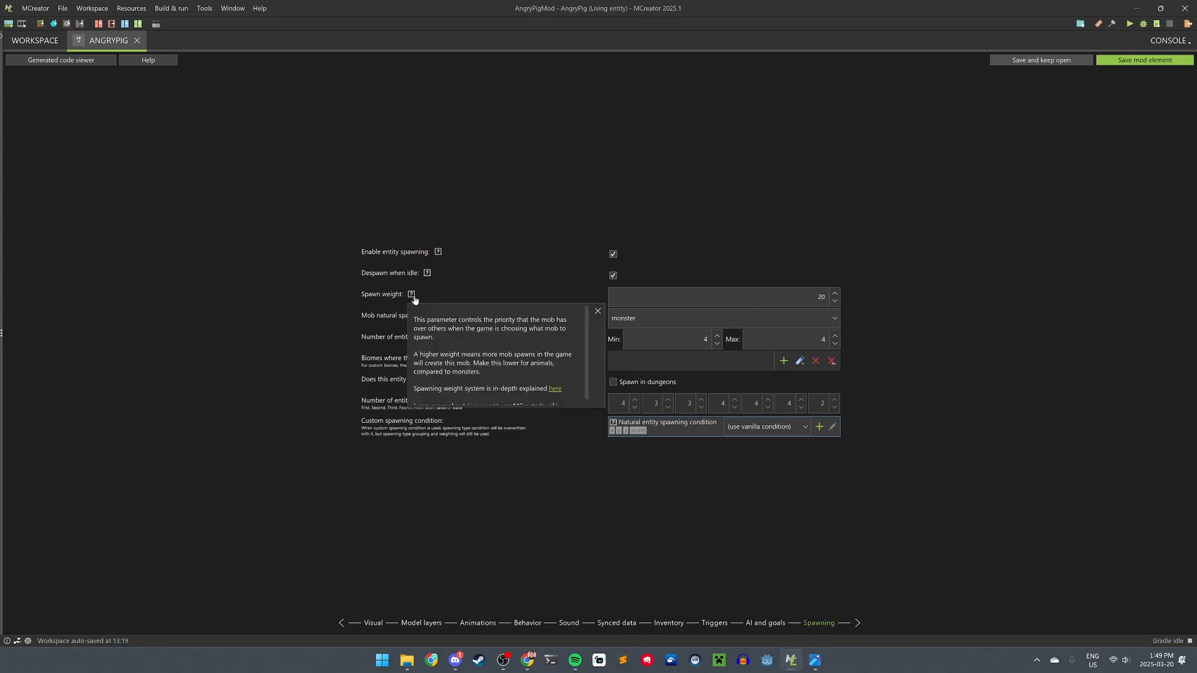
{"action": "left_click", "coordinate": [765, 291]}
{"action": "left_click_drag", "start_coordinate": [765, 291], "coordinate": [941, 307]}
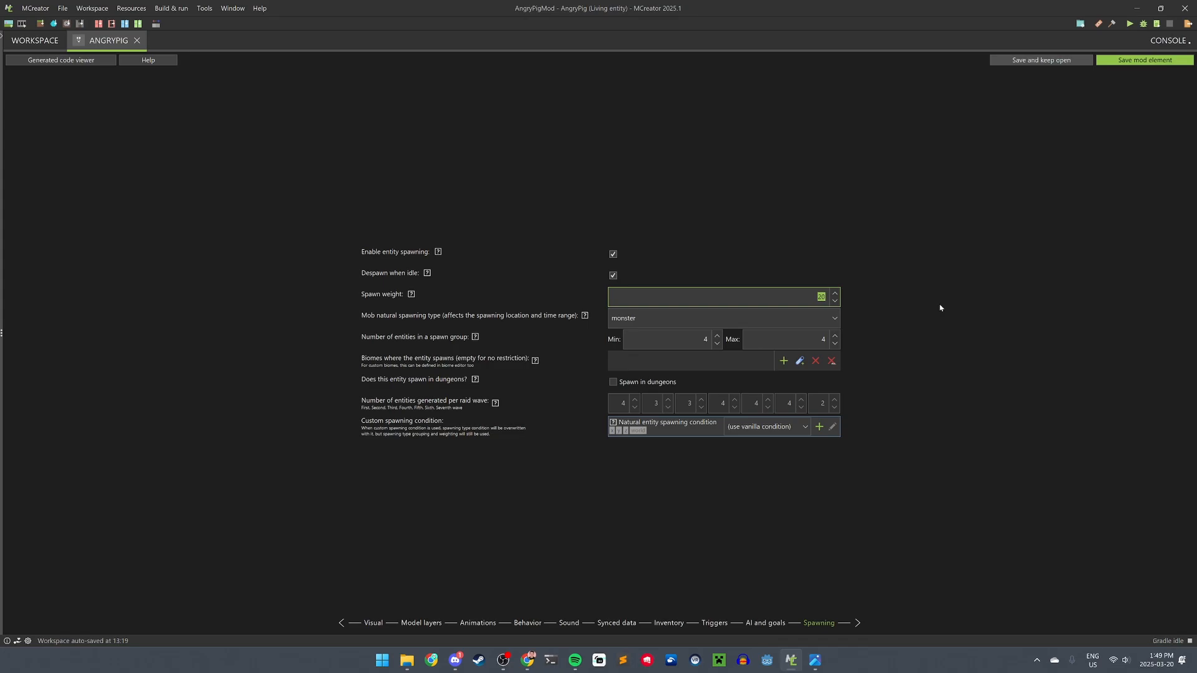
{"action": "type", "text": "100"}
- Keep monster as the spawning type and save the Angry Pig element
{"action": "left_click", "coordinate": [620, 323]}
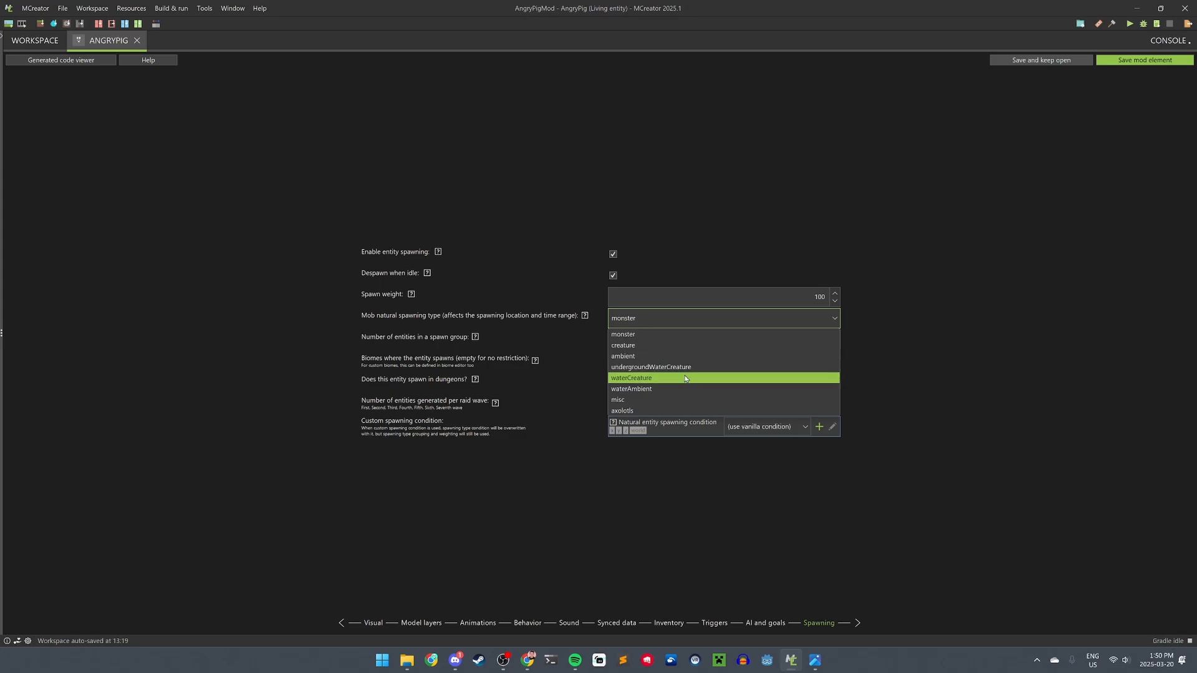
{"action": "left_click", "coordinate": [644, 336]}
{"action": "left_click", "coordinate": [662, 324]}
{"action": "left_click", "coordinate": [631, 335]}
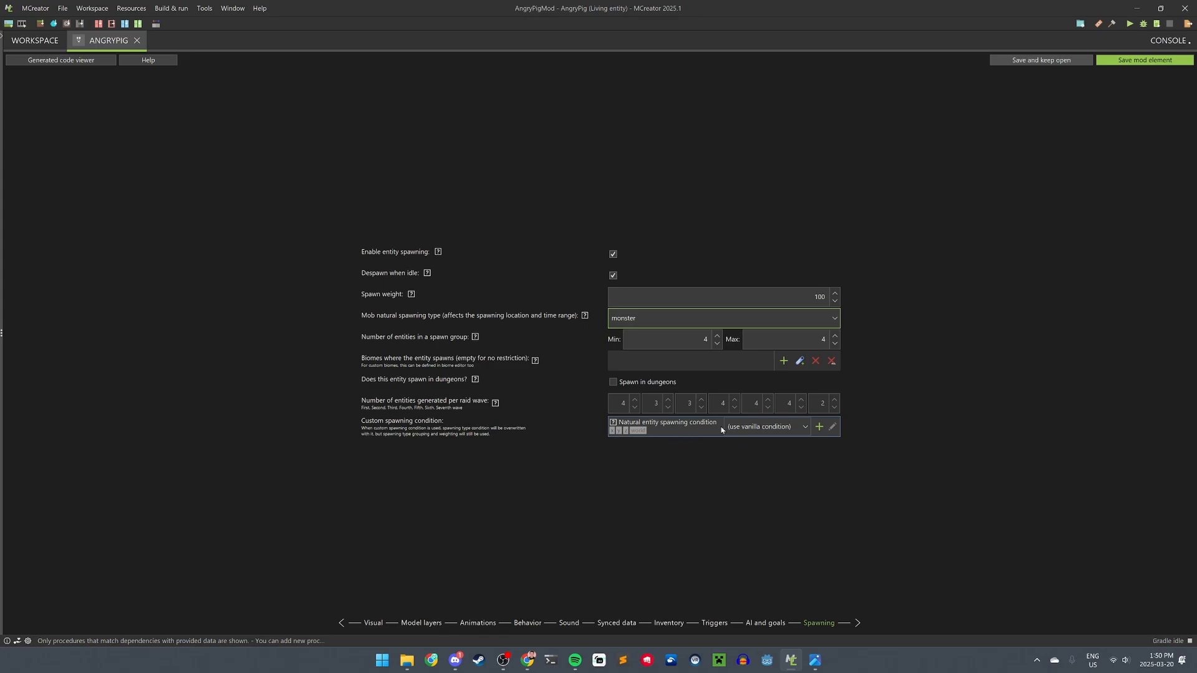
{"action": "left_click", "coordinate": [1139, 62]}
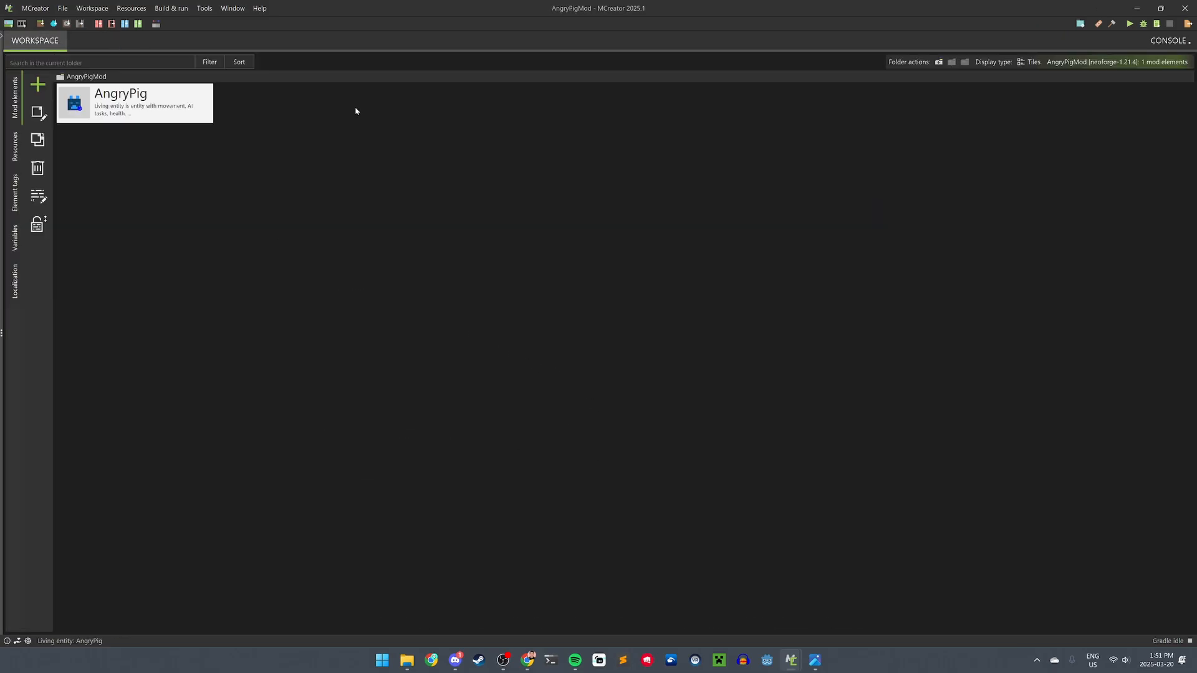
- Export AngryPigMod for distribution without donating
{"action": "left_click", "coordinate": [91, 8]}
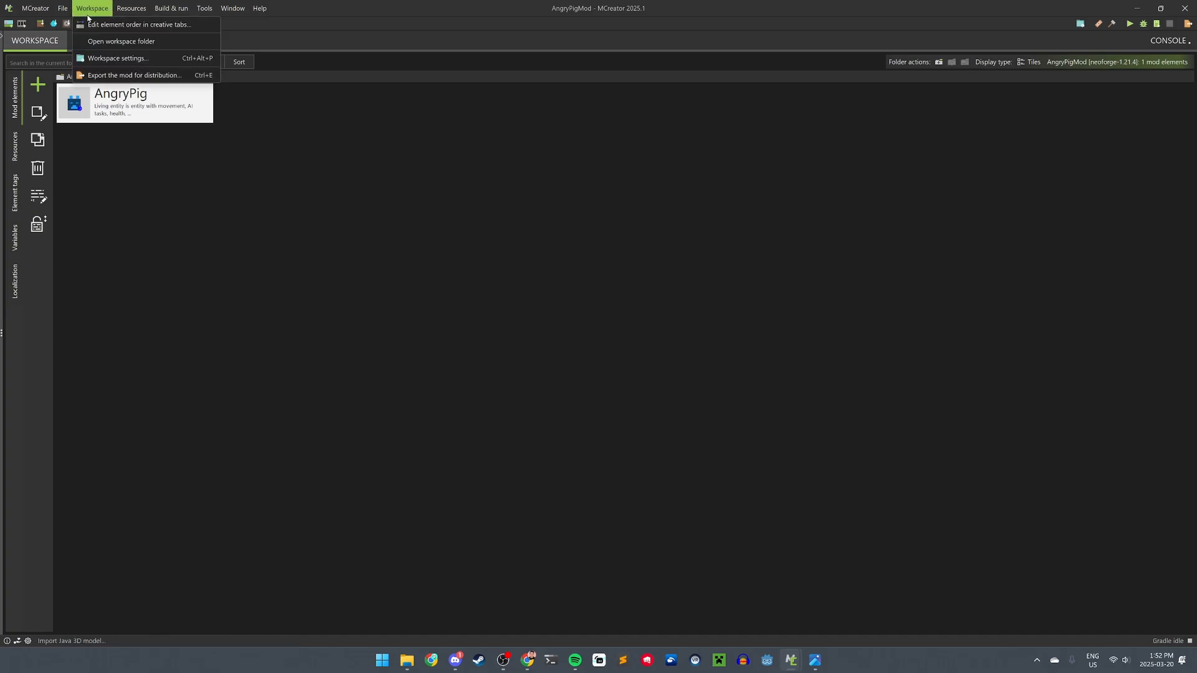
{"action": "left_click", "coordinate": [124, 76]}
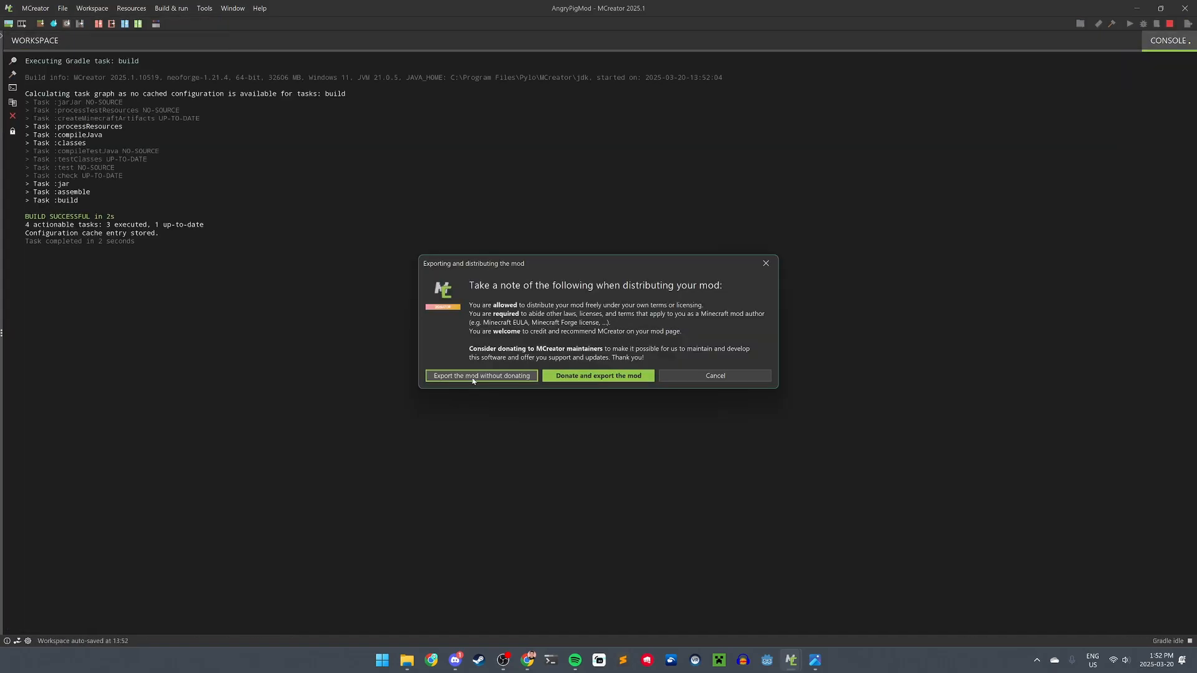
{"action": "left_click", "coordinate": [473, 377]}
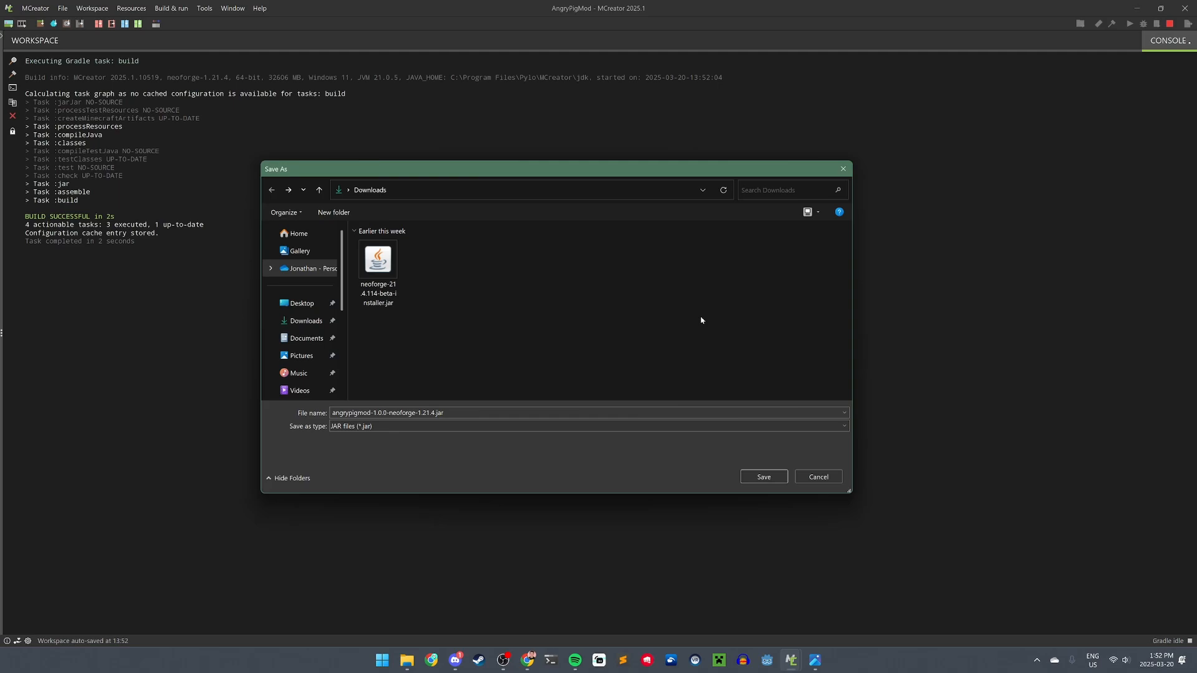
- Point the export save location to %appdata%\.minecraft\mods
{"action": "left_click", "coordinate": [508, 196]}
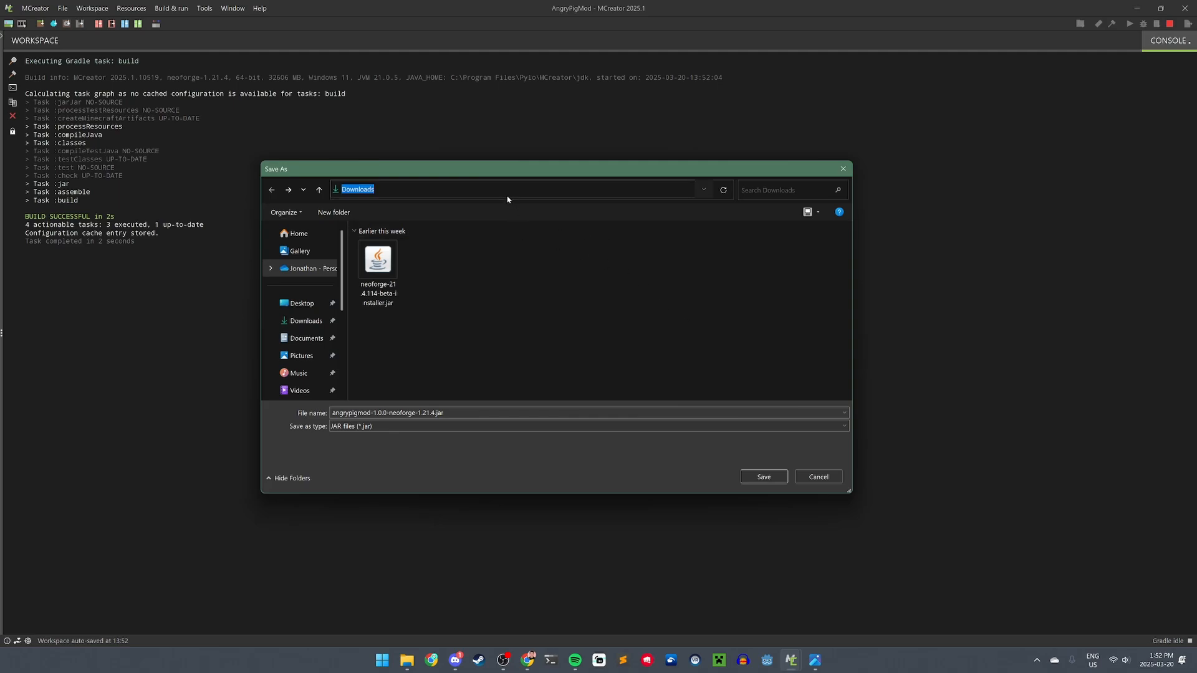
{"action": "type", "text": "%appdat%"}
{"action": "key", "text": "Return"}
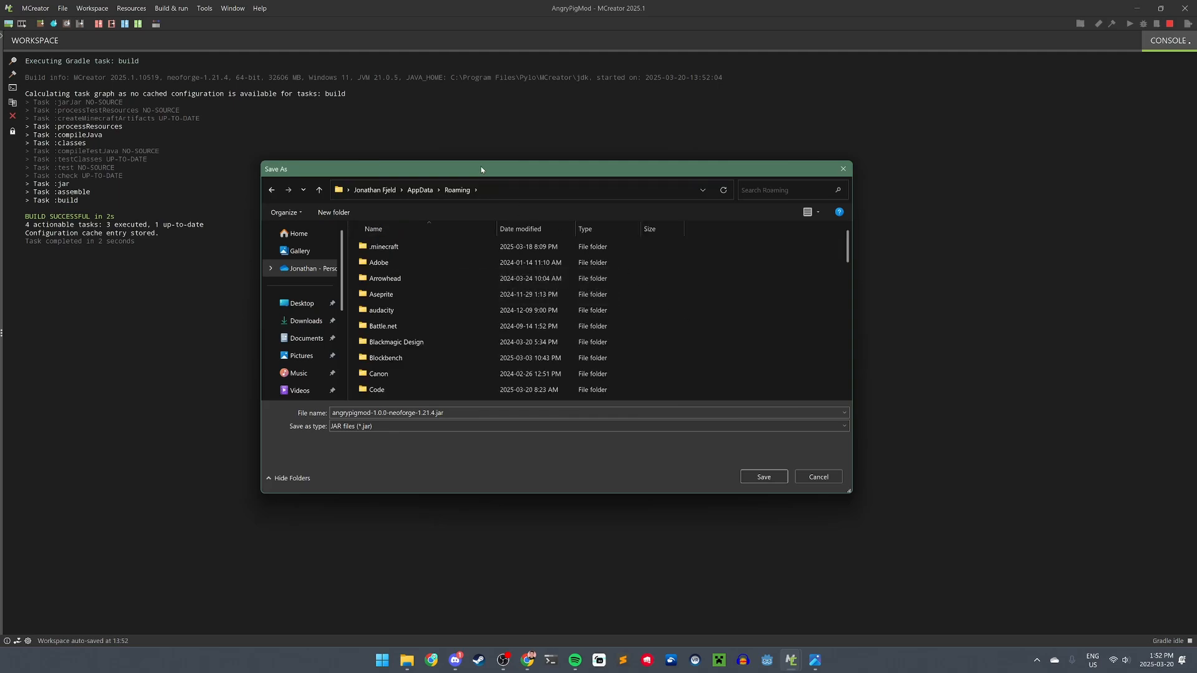
{"action": "double_click", "coordinate": [438, 250]}
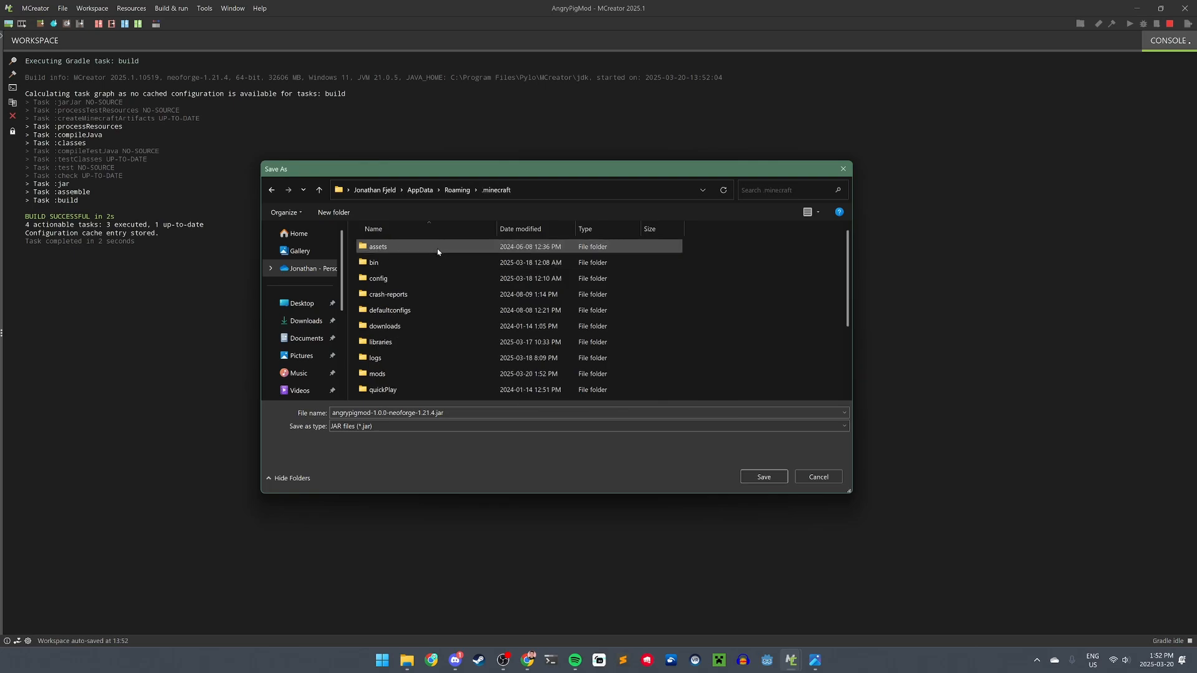
{"action": "double_click", "coordinate": [404, 374]}
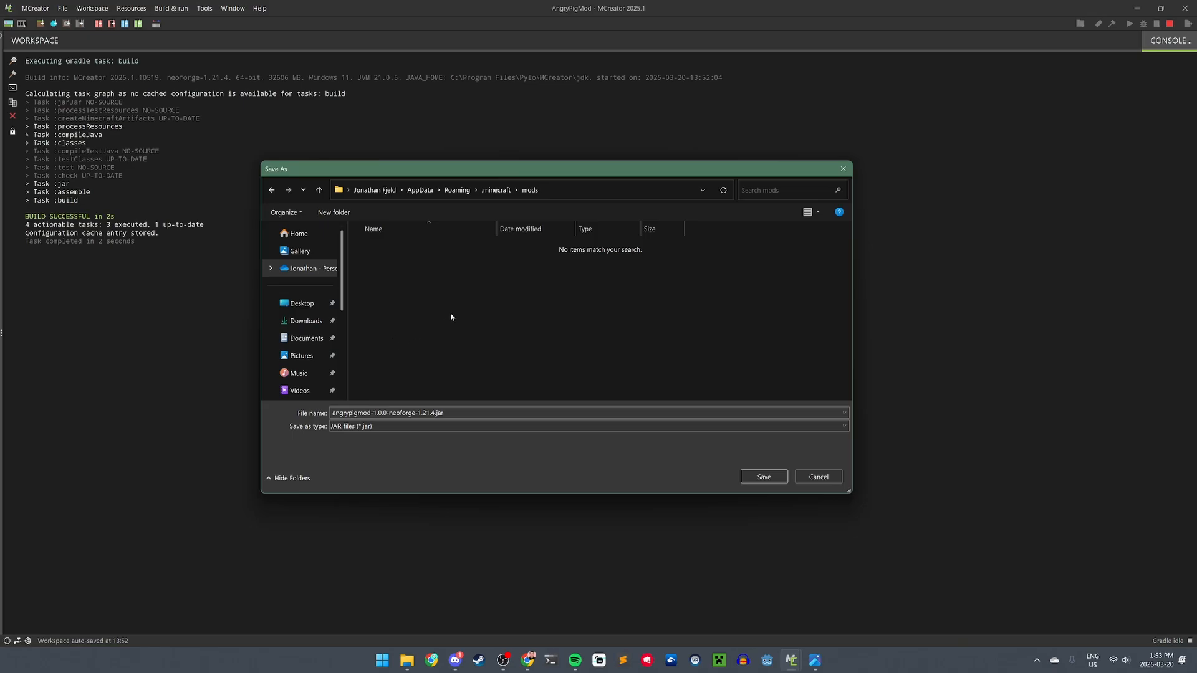
- Save angrypigmod-1.0.0-neoforge-1.21.4.jar into mods and launch Minecraft with NeoForge
{"action": "left_click", "coordinate": [764, 477]}
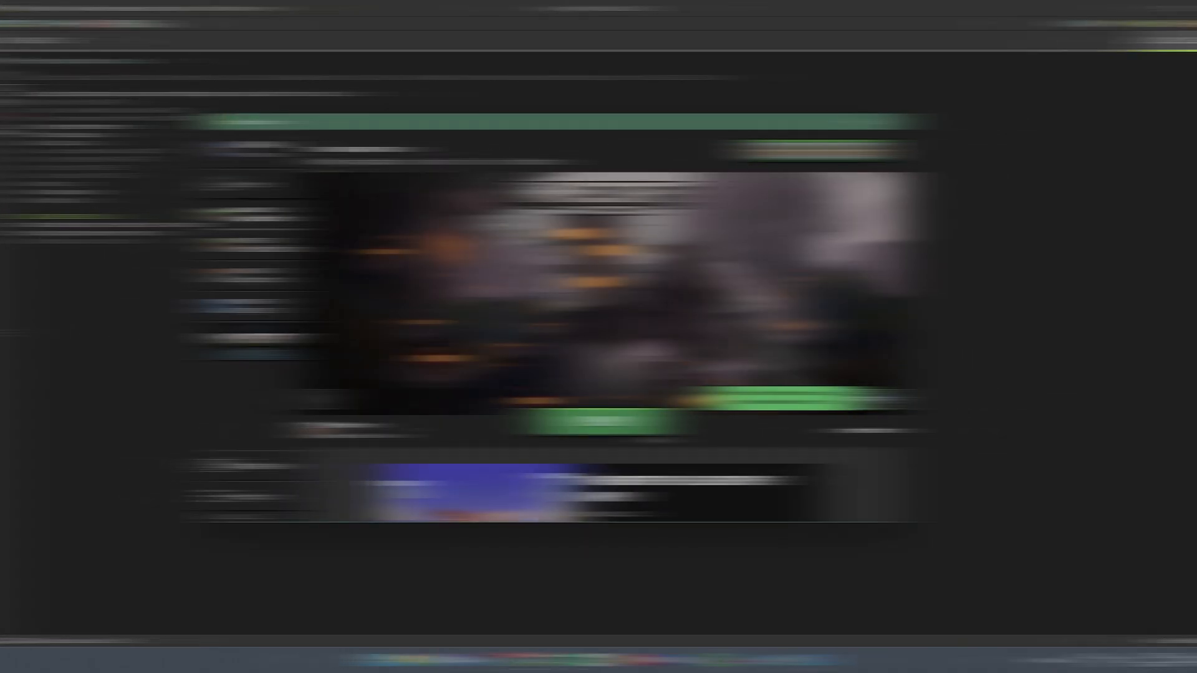
{"action": "mouse_move", "coordinate": [331, 441]}
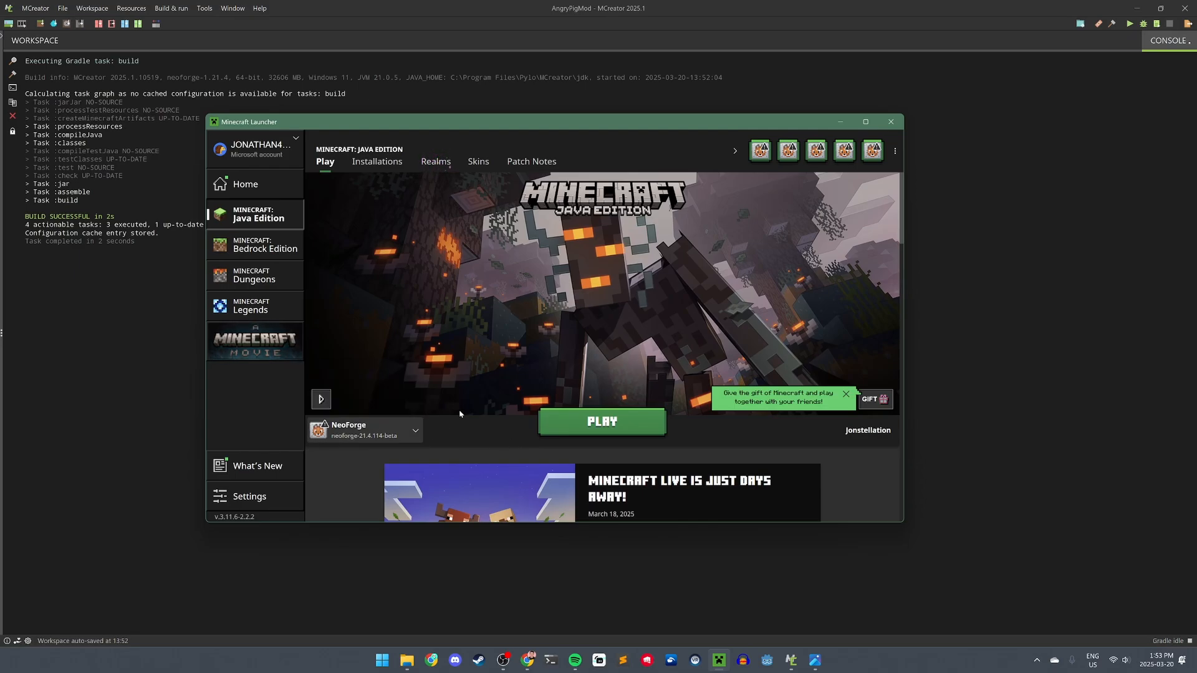
{"action": "left_click", "coordinate": [549, 426]}
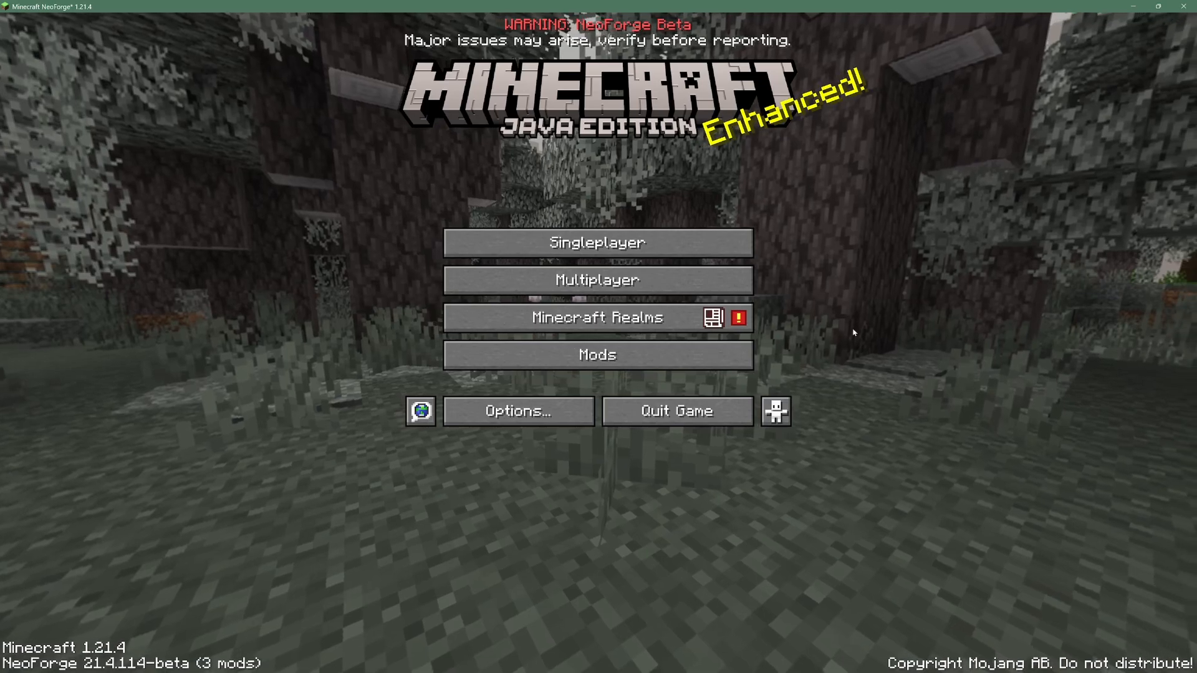
- Check that AngryPigMod appears in Minecraft's installed mods list
{"action": "left_click", "coordinate": [689, 360]}
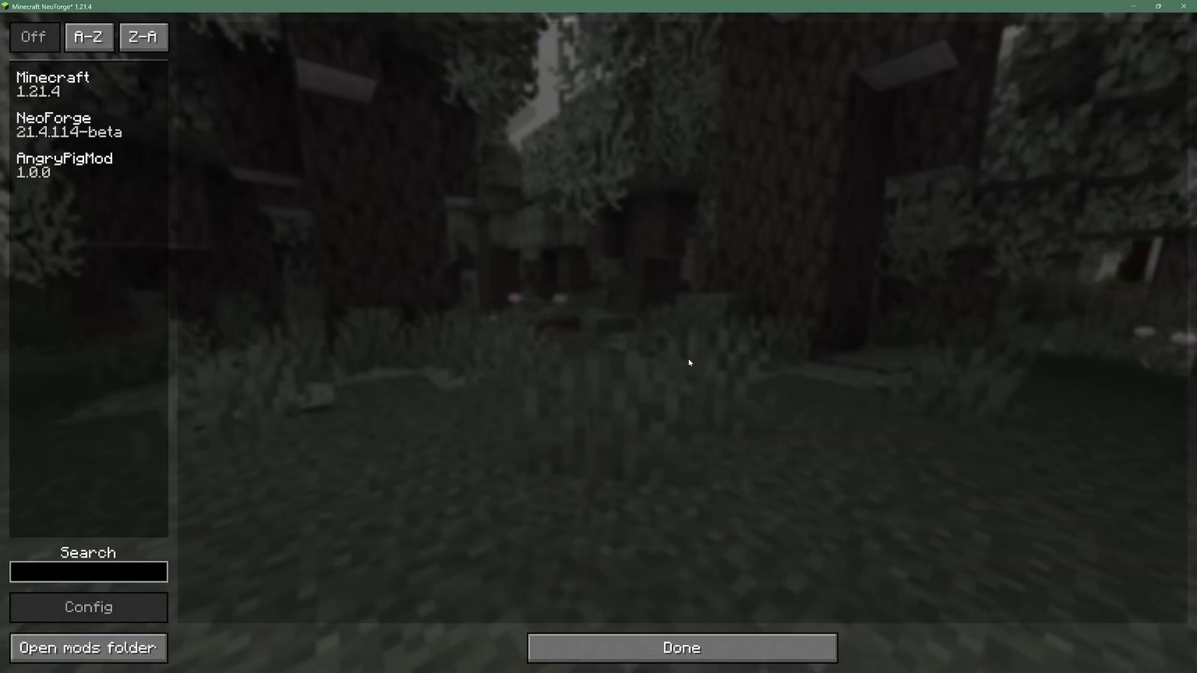
{"action": "left_click", "coordinate": [106, 185]}
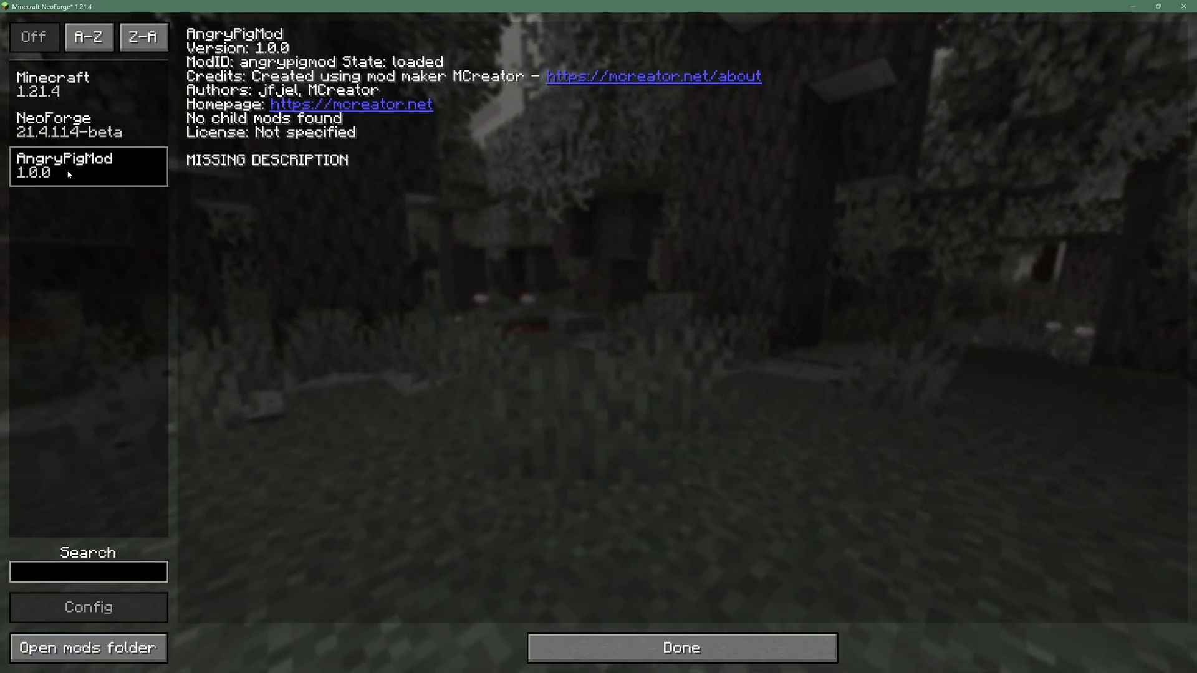
{"action": "key", "text": "Escape"}
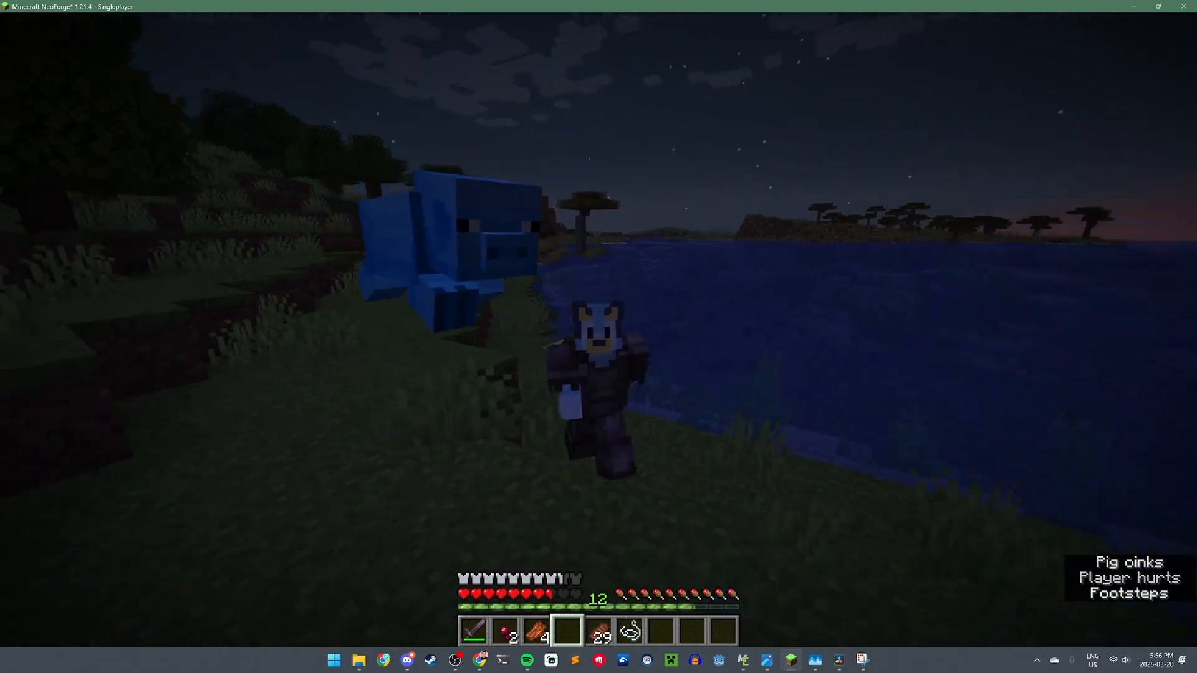
- Equip the Netherite Sword and attack the blue angry pig until it dies
{"action": "key", "text": "w"}
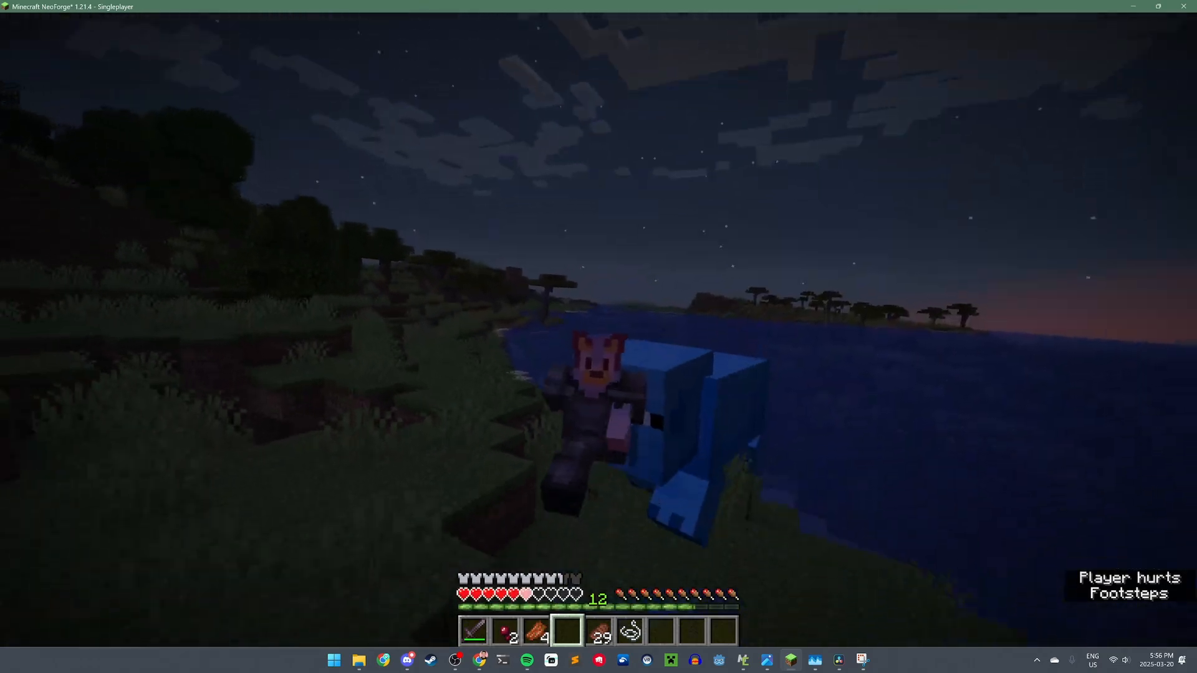
{"action": "key", "text": "F5"}
{"action": "key", "text": "1"}
{"action": "left_click", "coordinate": [598, 329]}
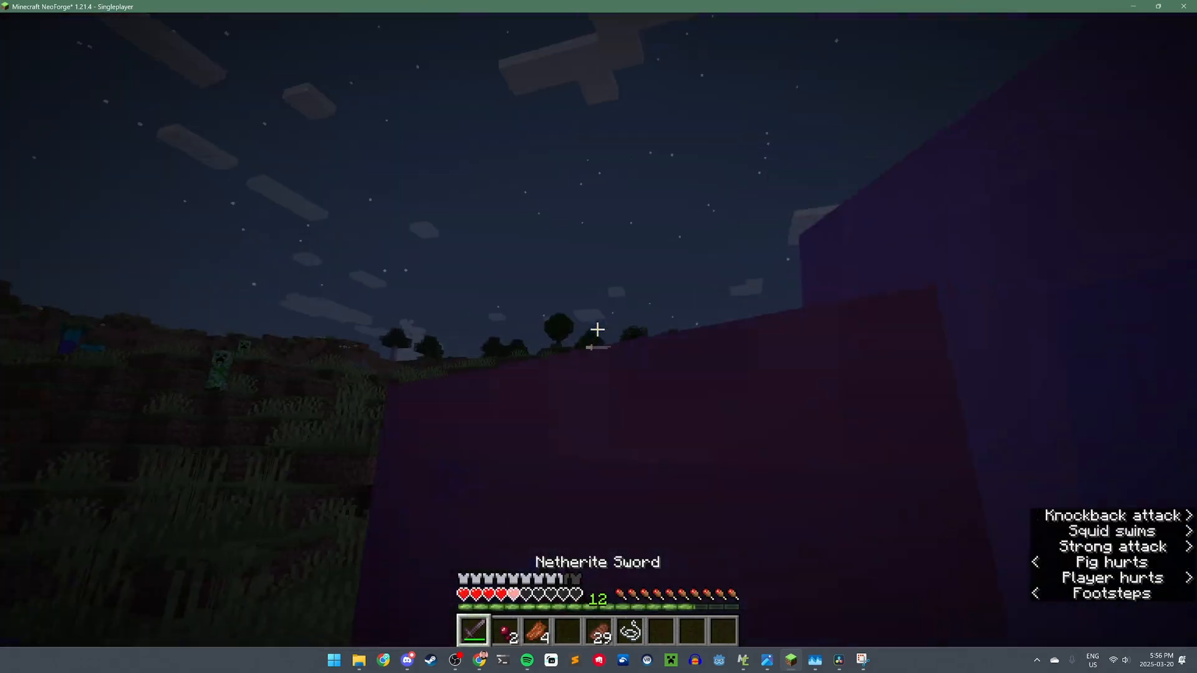
{"action": "left_click", "coordinate": [597, 329]}
{"action": "left_click", "coordinate": [597, 329]}
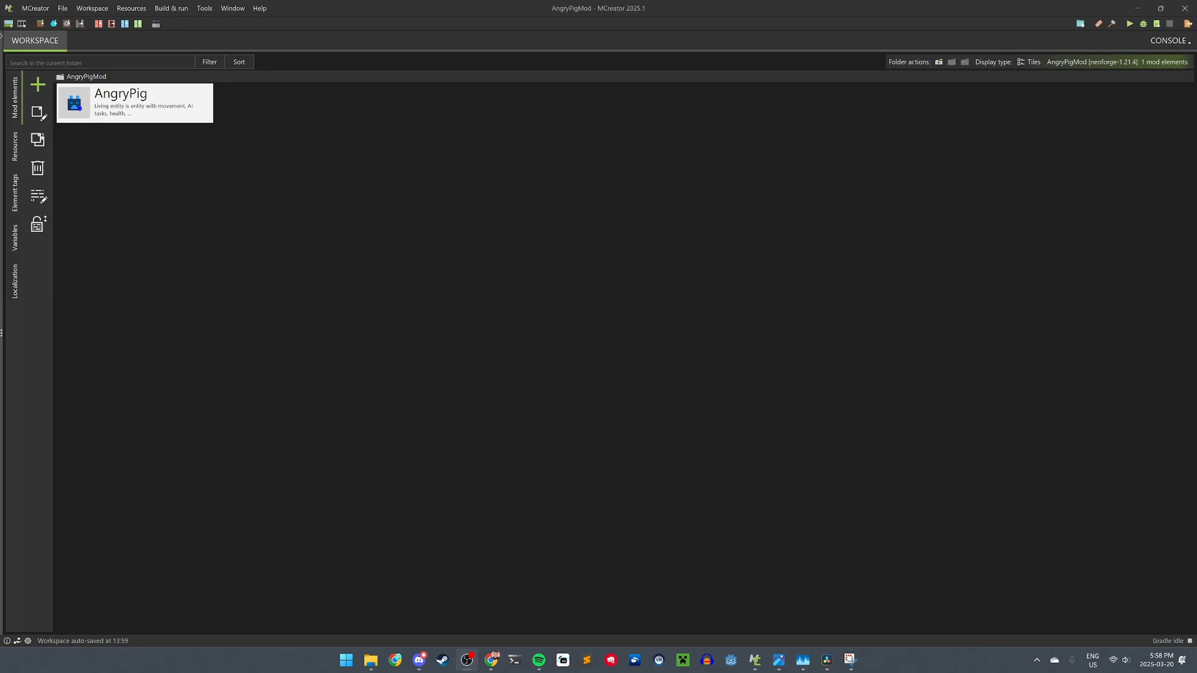
- Add a new Tool element to AngryPigMod named GoldenCarrotSword
{"action": "left_click", "coordinate": [718, 336]}
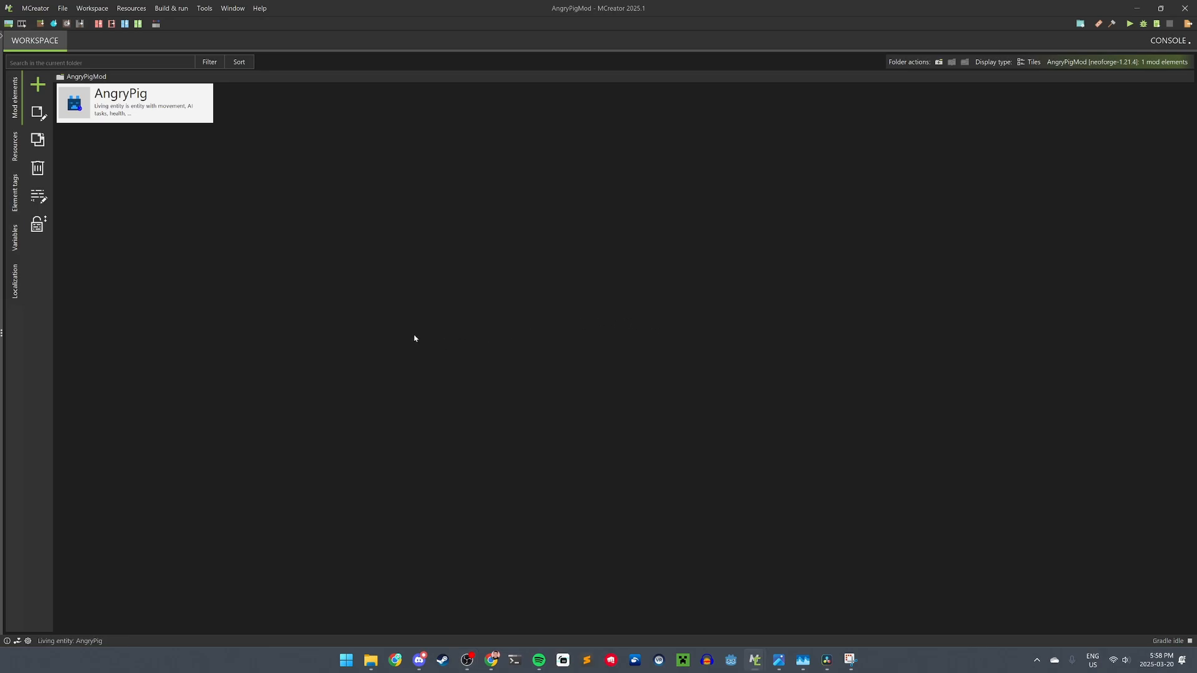
{"action": "left_click", "coordinate": [37, 84]}
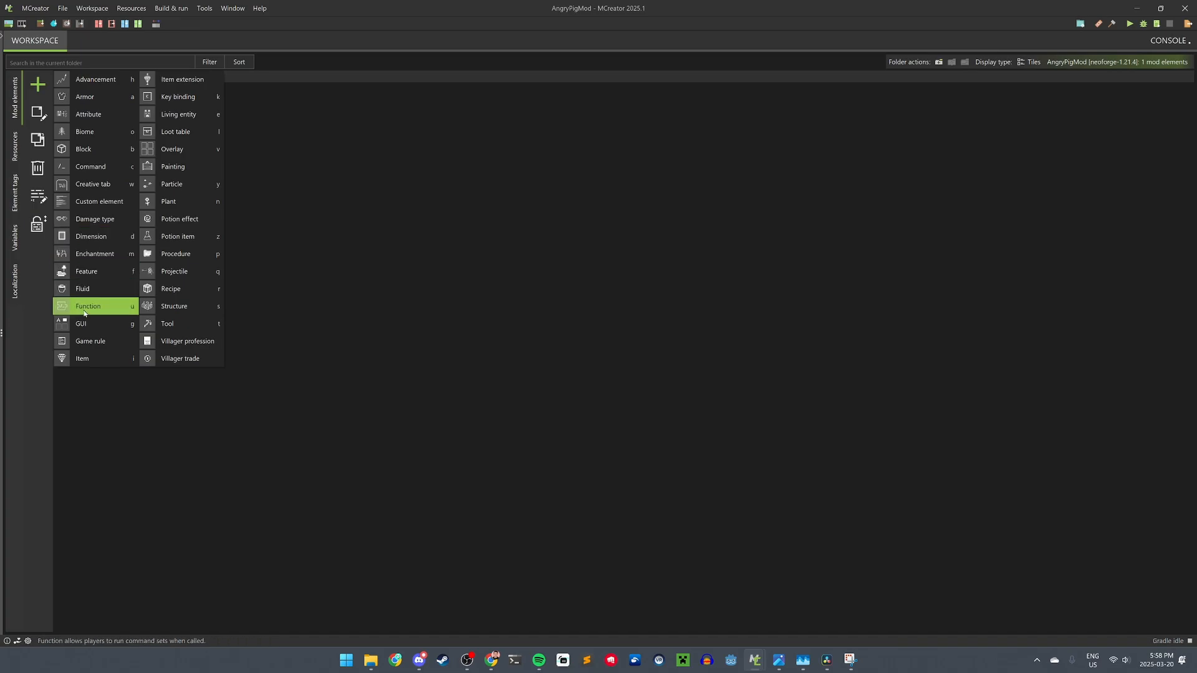
{"action": "left_click", "coordinate": [179, 323]}
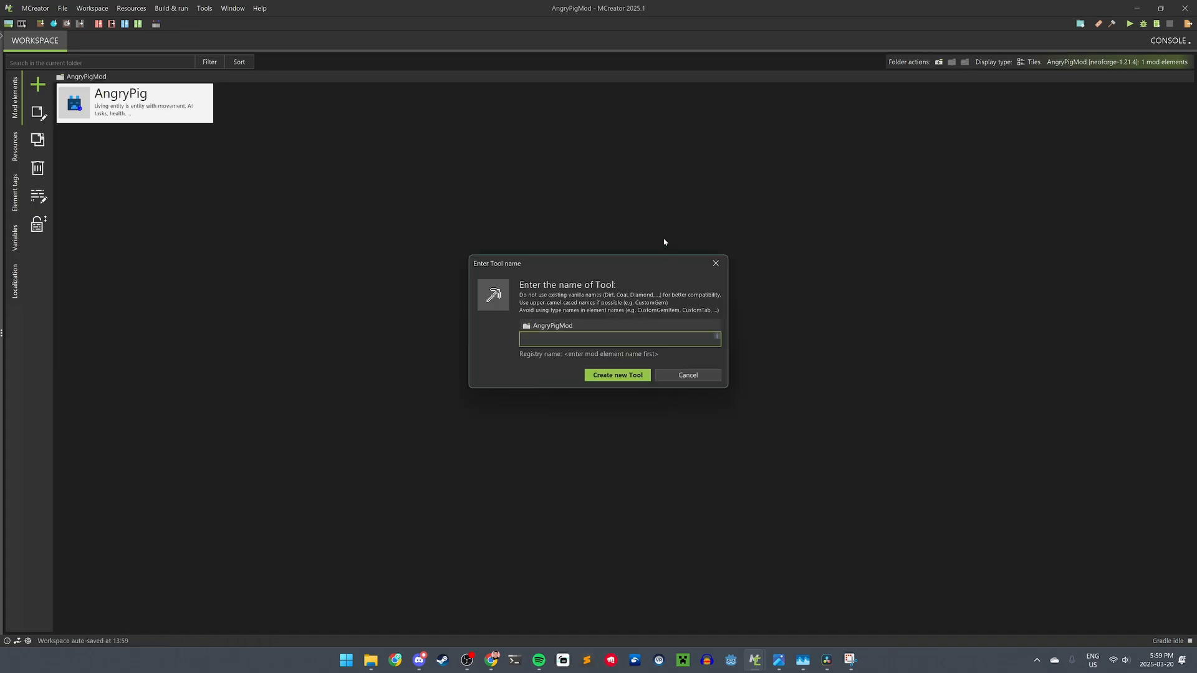
{"action": "type", "text": "GoldenCarrotSword"}
- Create the GoldenCarrotSword tool and set its texture to carrot_sword
{"action": "key", "text": "Return"}
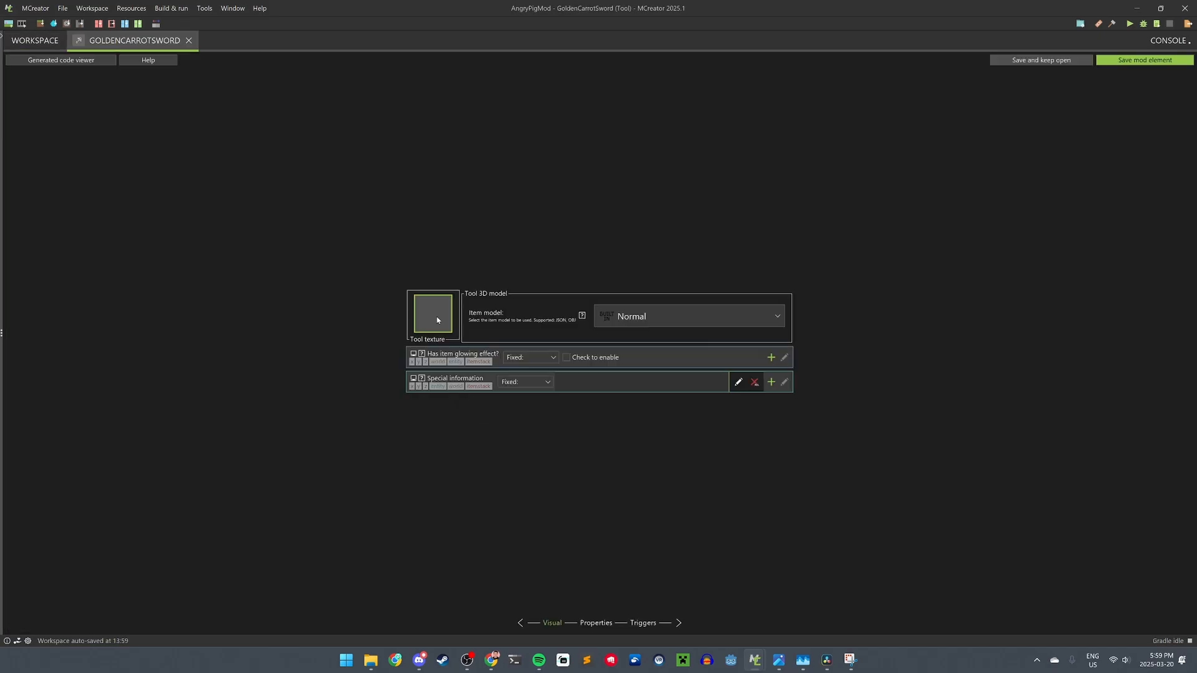
{"action": "left_click", "coordinate": [421, 324]}
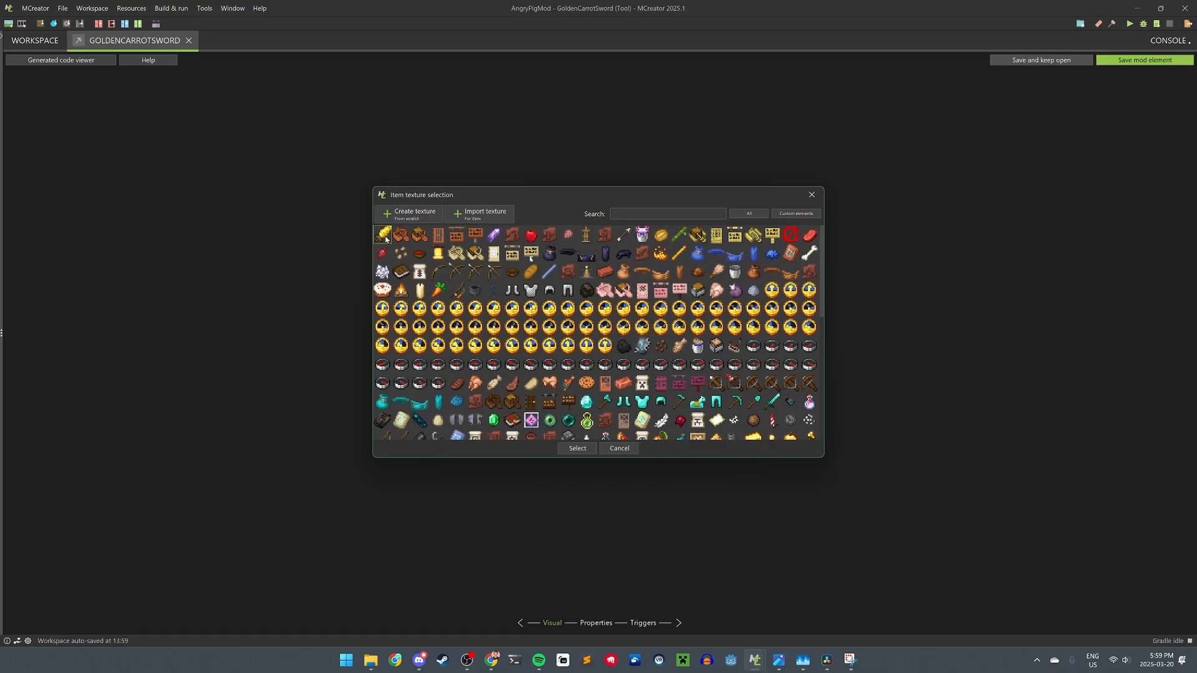
{"action": "double_click", "coordinate": [383, 235]}
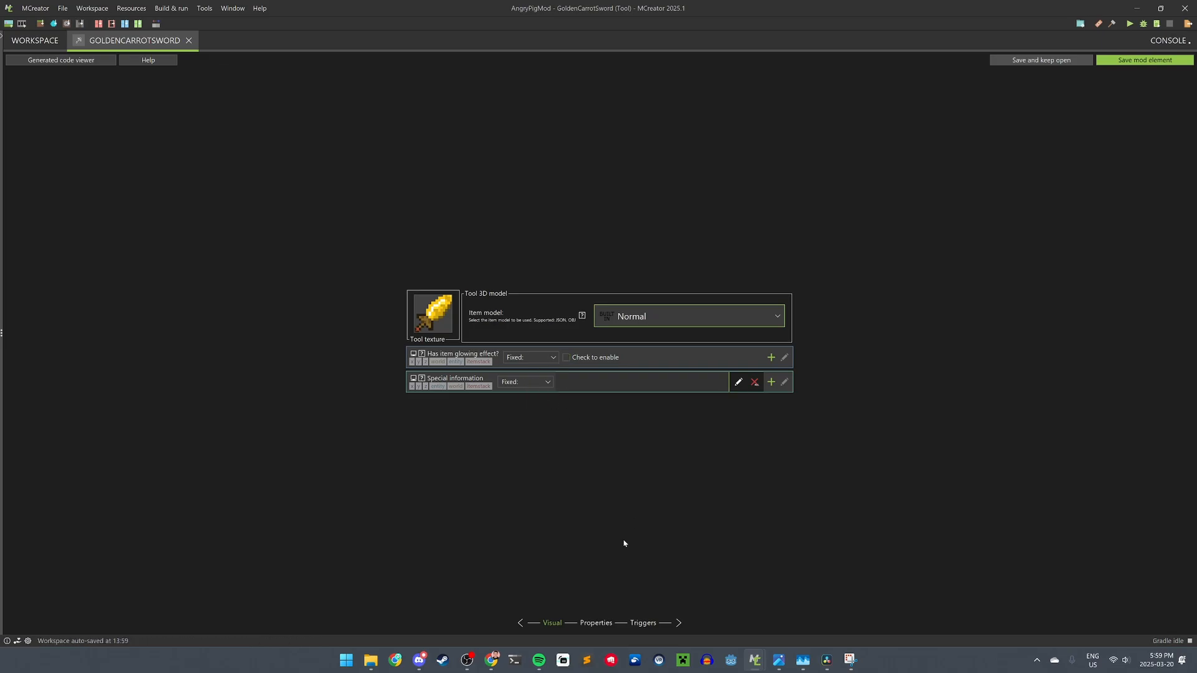
- Make the tool a Sword in the Combat creative tab
{"action": "left_click", "coordinate": [596, 623]}
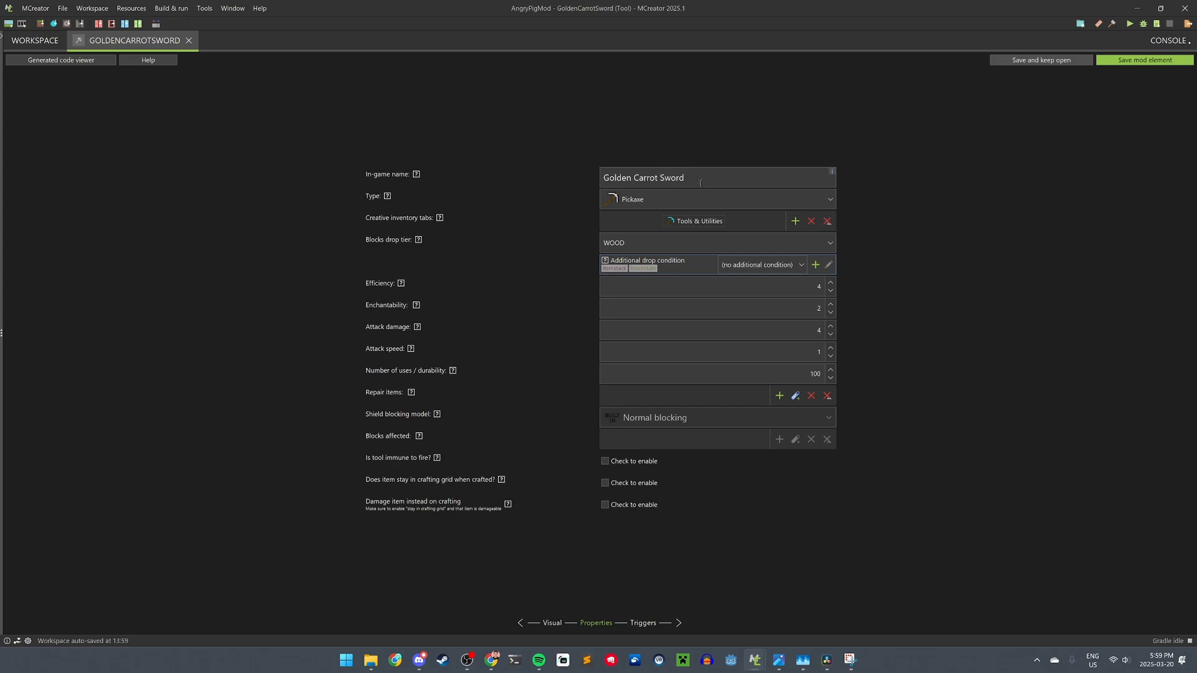
{"action": "left_click", "coordinate": [662, 203]}
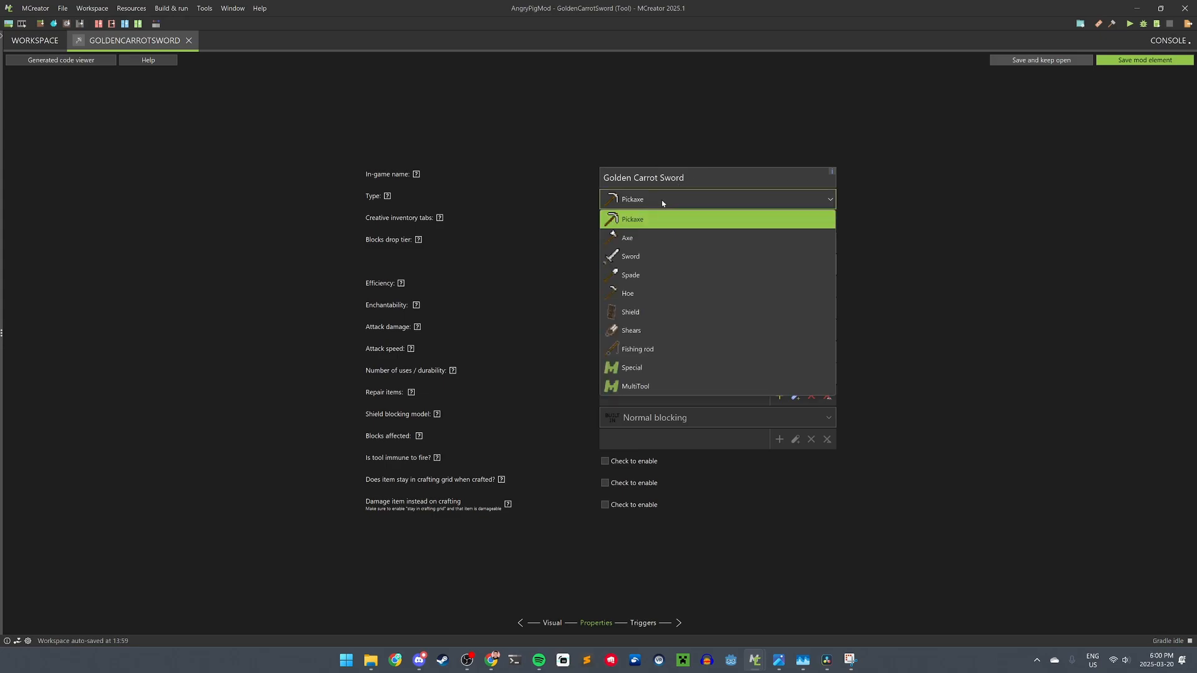
{"action": "left_click", "coordinate": [651, 263]}
{"action": "left_click", "coordinate": [697, 225]}
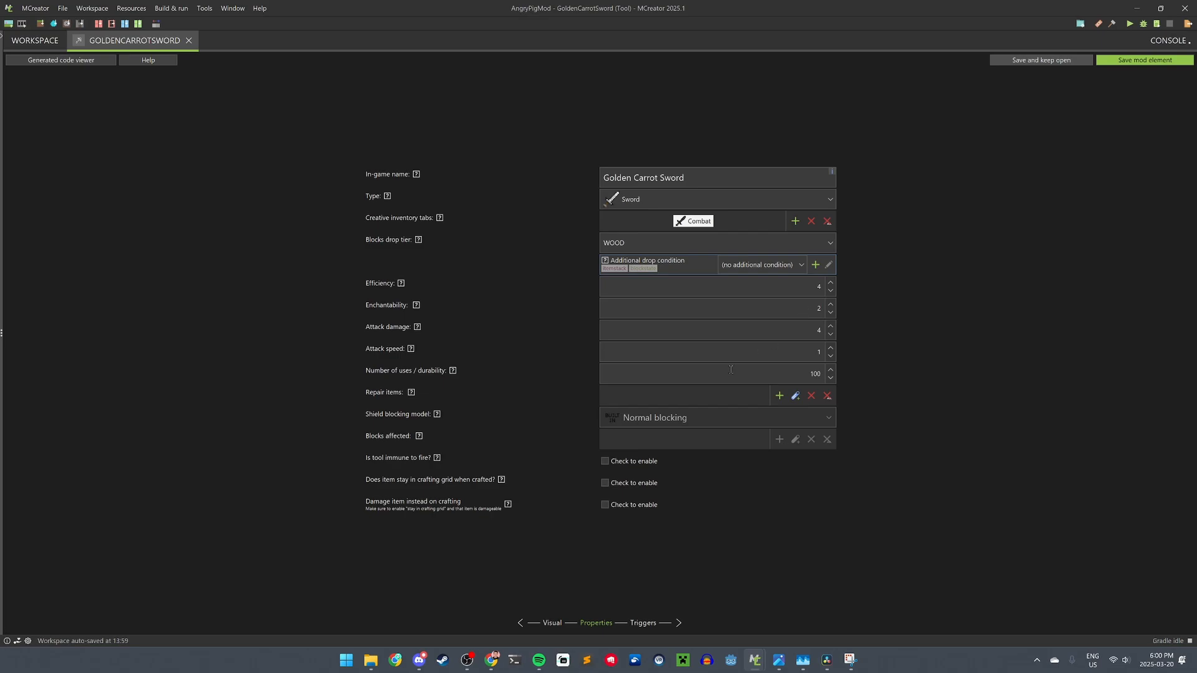
- Set attack damage 1 with attack speed 1.6, durability 100, fire immunity off
{"action": "left_click", "coordinate": [791, 332]}
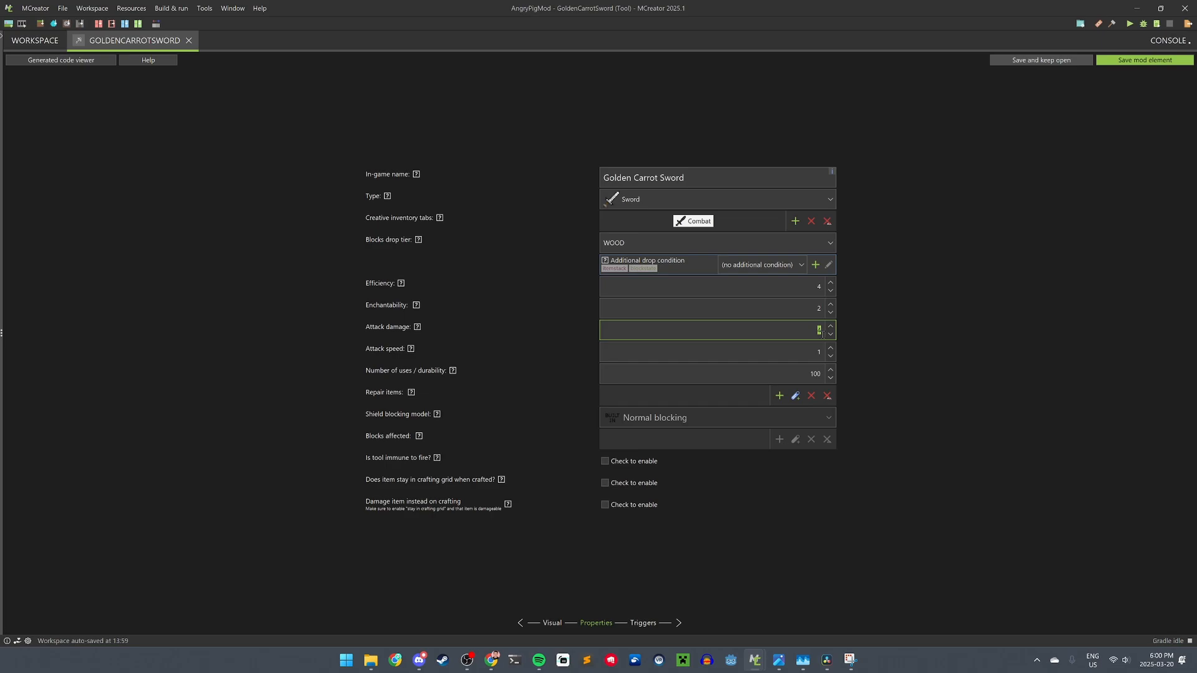
{"action": "type", "text": "1"}
{"action": "key", "text": "Tab"}
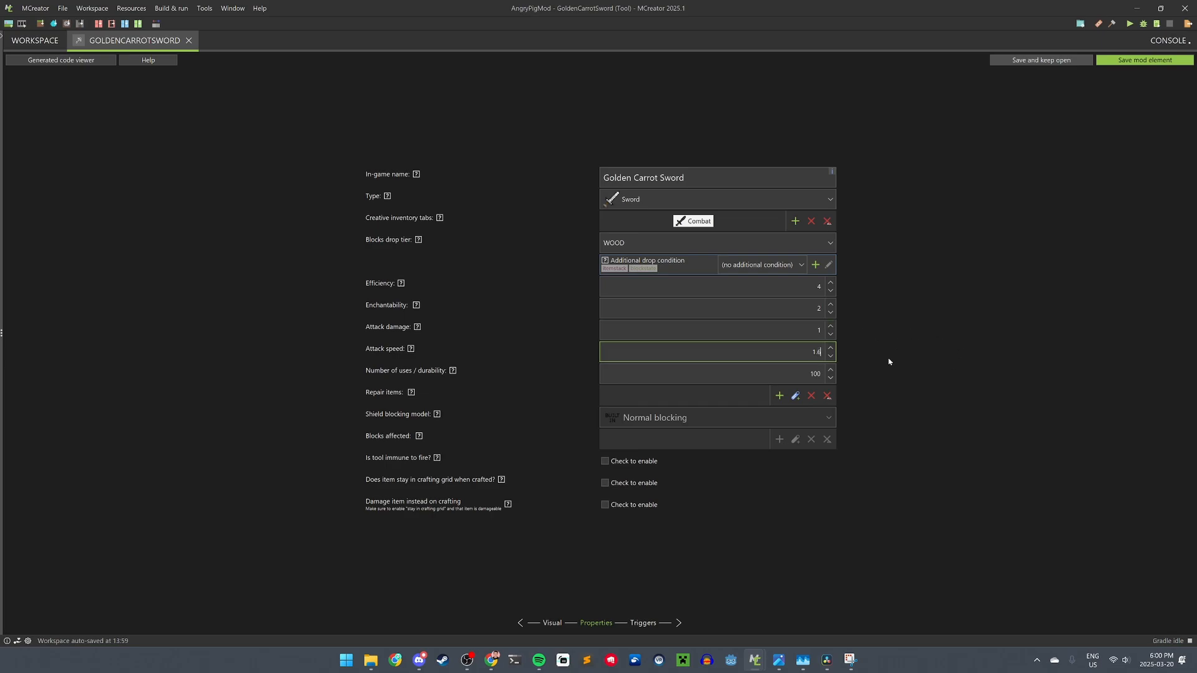
{"action": "key", "text": "Tab"}
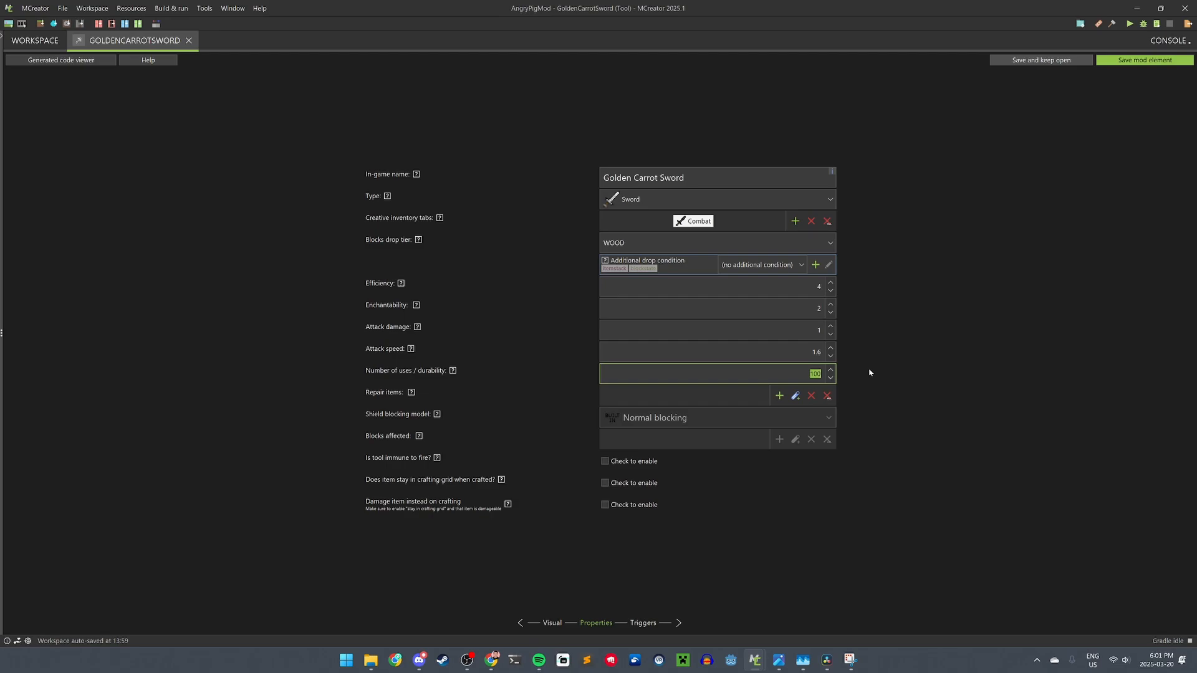
{"action": "key", "text": "Right"}
{"action": "left_click", "coordinate": [607, 460]}
{"action": "left_click", "coordinate": [624, 462]}
{"action": "left_click", "coordinate": [643, 623]}
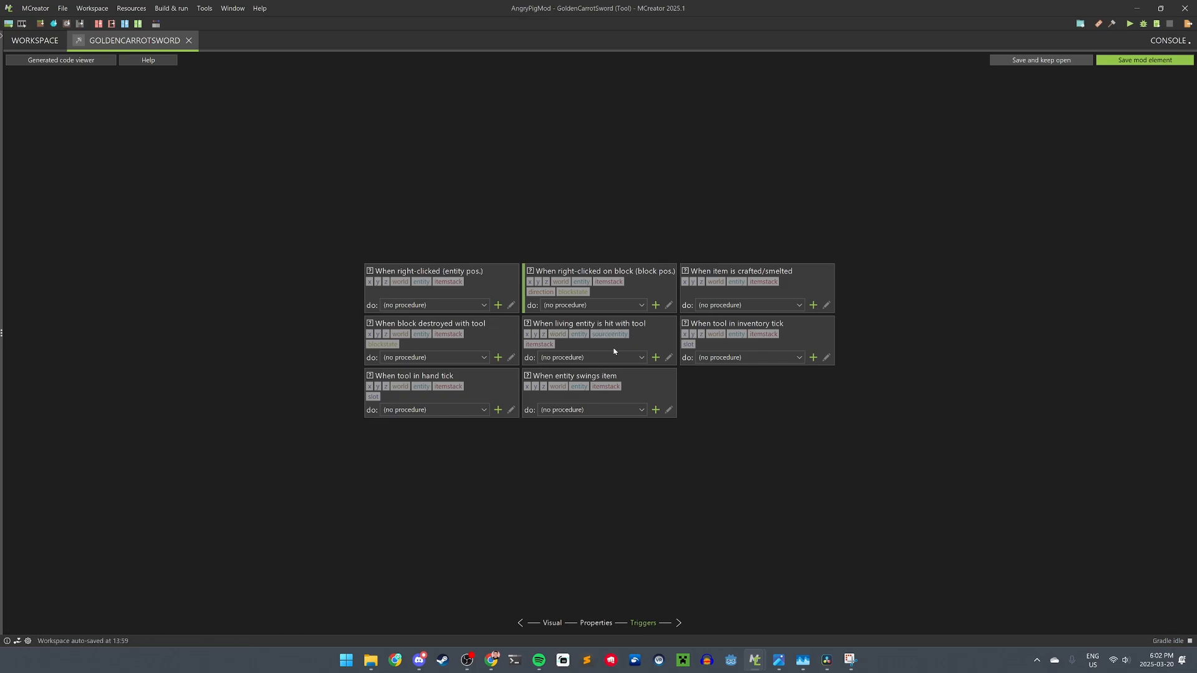
- Create a new procedure for 'When living entity is hit with tool' on the sword
{"action": "left_click", "coordinate": [657, 360]}
{"action": "key", "text": "Return"}
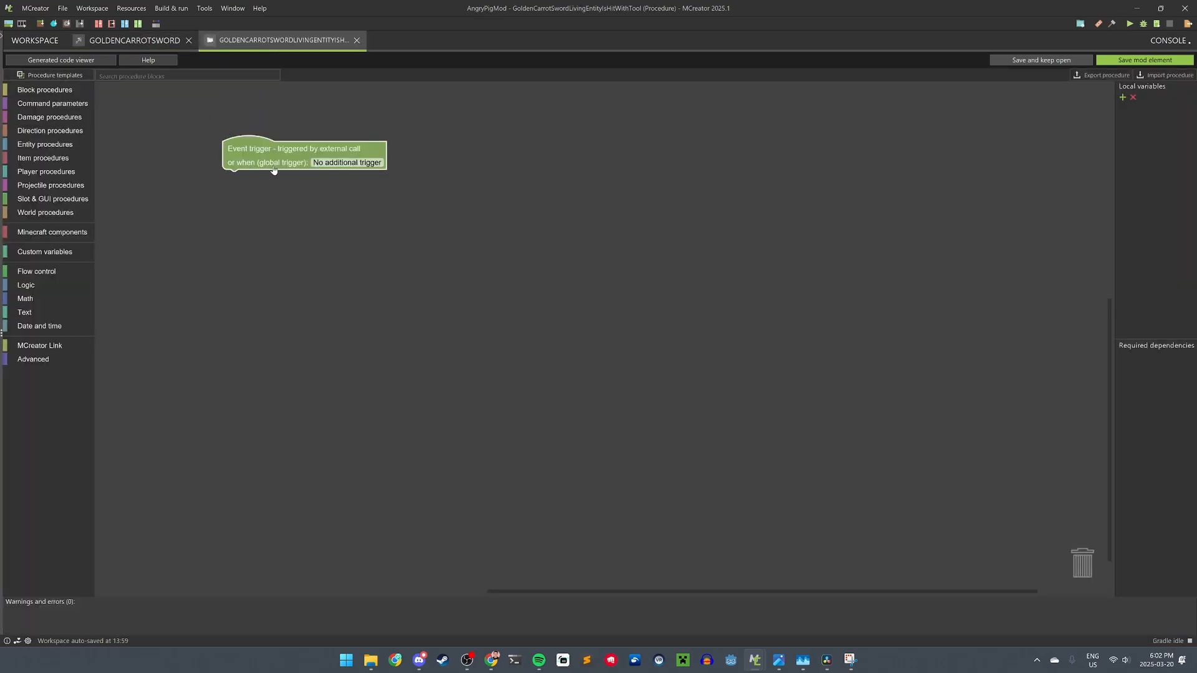
{"action": "mouse_move", "coordinate": [261, 161]}
{"action": "left_mouse_down"}
{"action": "mouse_move", "coordinate": [217, 157]}
{"action": "mouse_move", "coordinate": [267, 154]}
{"action": "left_mouse_up"}
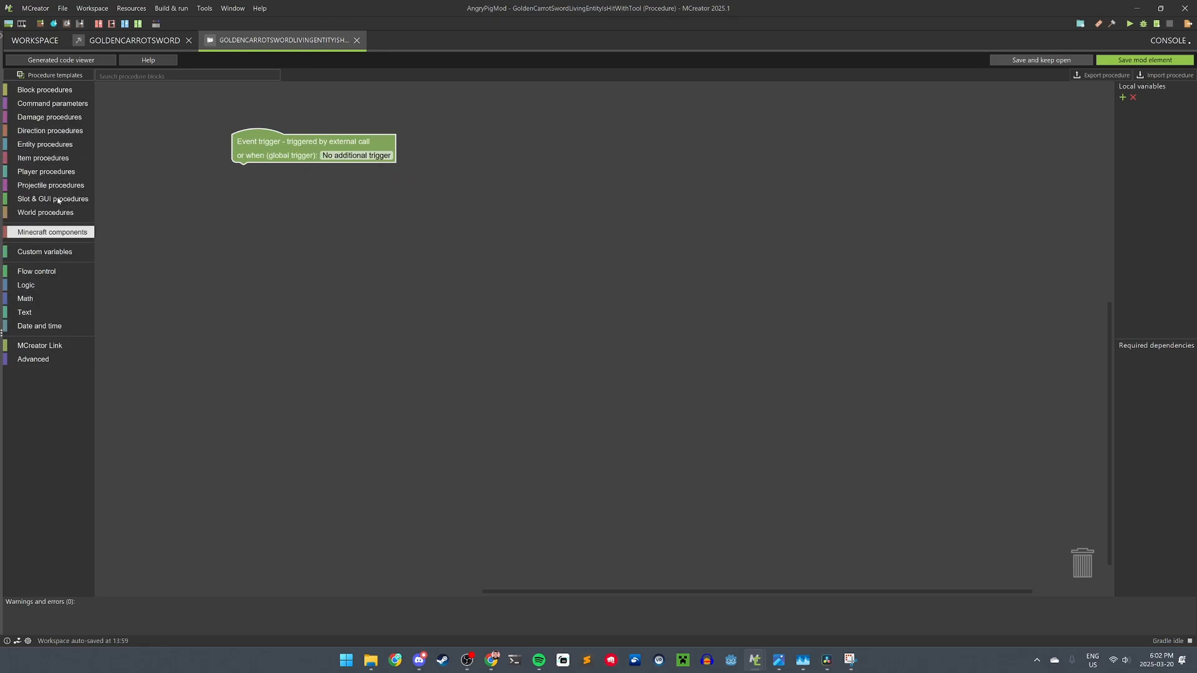
- Browse the item and entity data block categories in the procedure editor
{"action": "left_click", "coordinate": [53, 160]}
{"action": "left_click", "coordinate": [38, 185]}
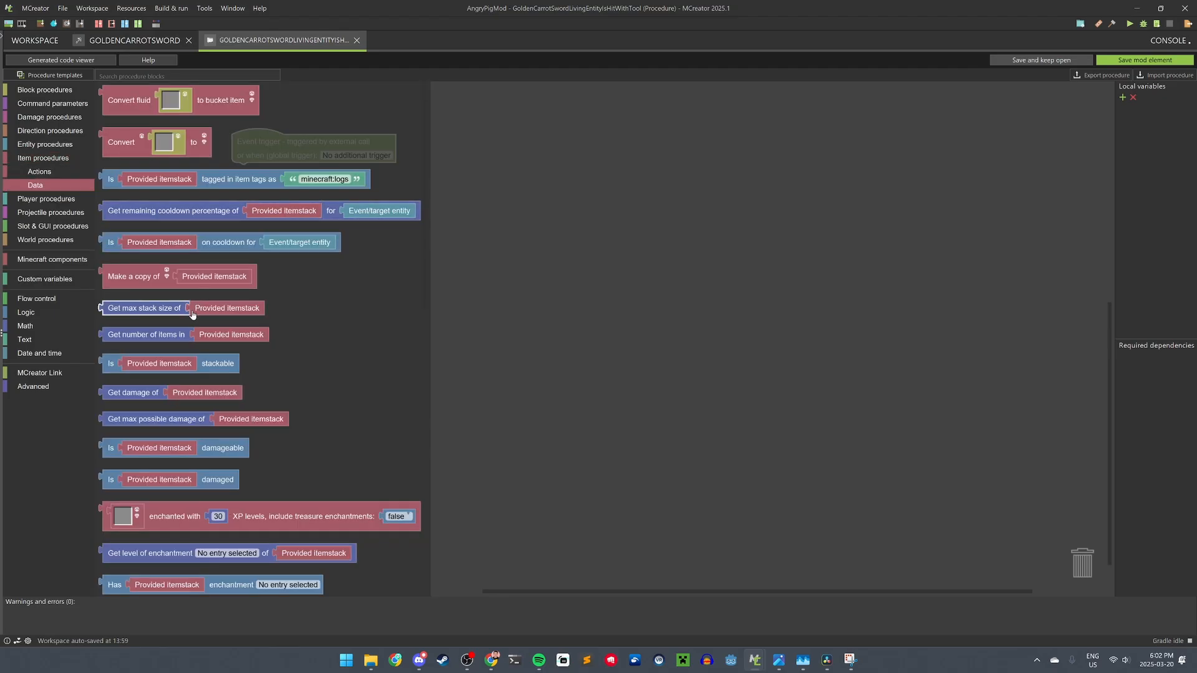
{"action": "left_click", "coordinate": [25, 160]}
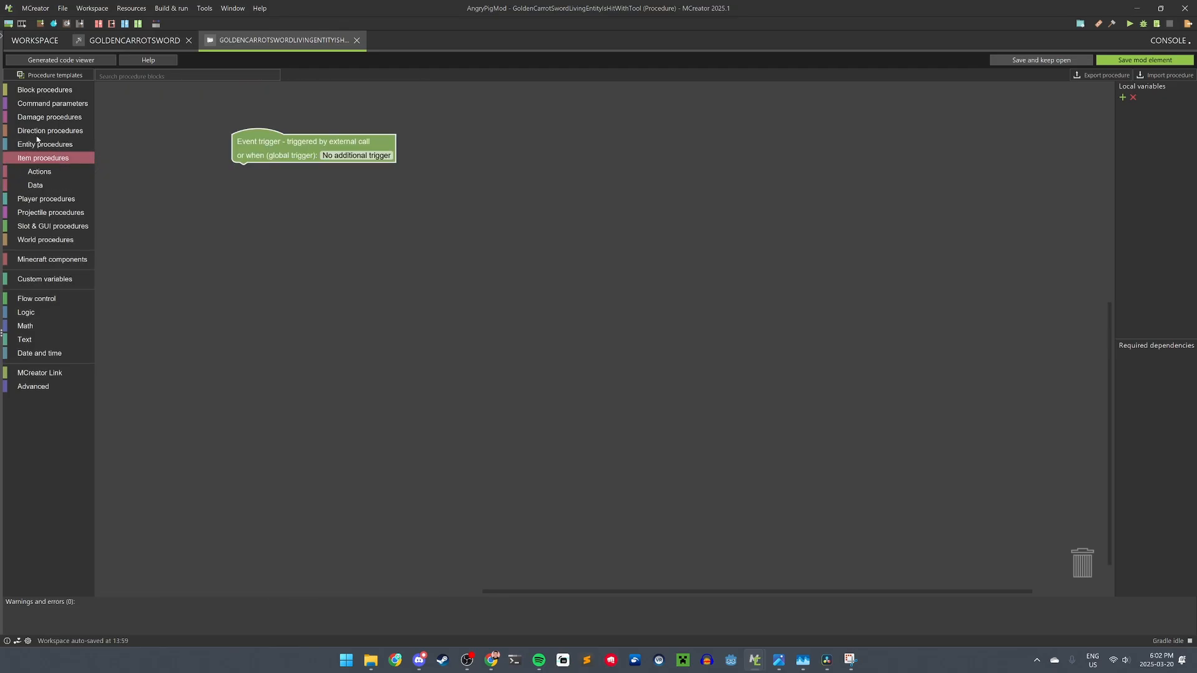
{"action": "left_click", "coordinate": [41, 145]}
{"action": "left_click", "coordinate": [44, 174]}
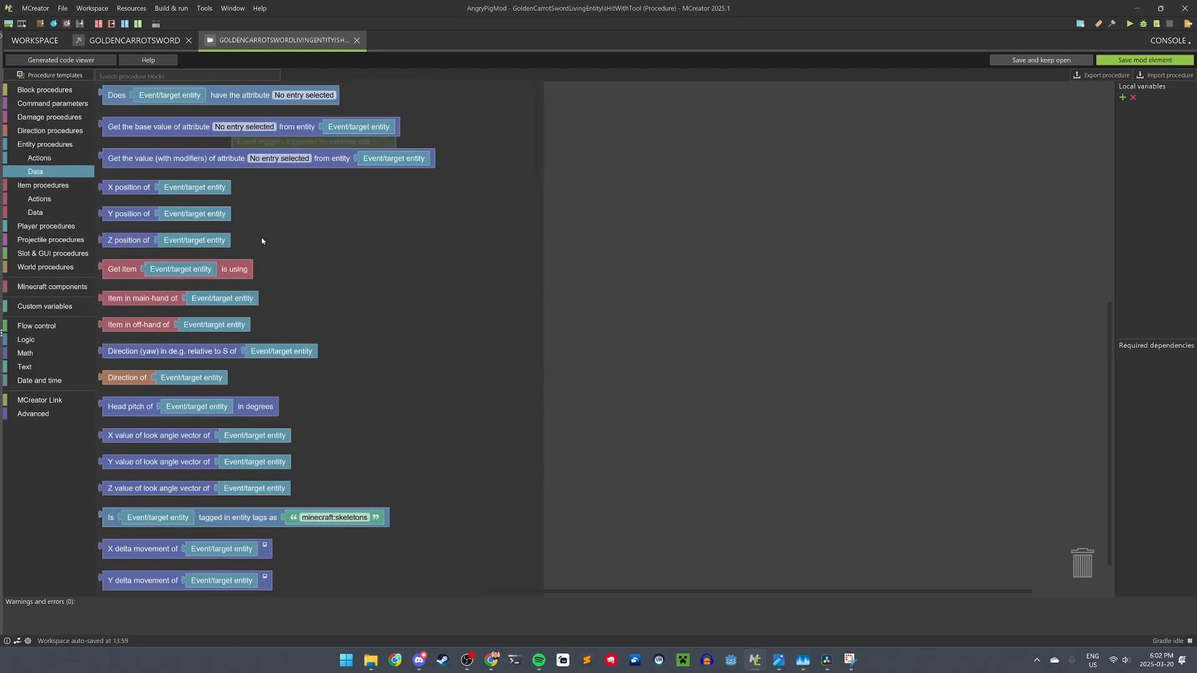
{"action": "scroll", "coordinate": [262, 250], "scroll_direction": "down", "scroll_amount": 5}
{"action": "left_click", "coordinate": [35, 171]}
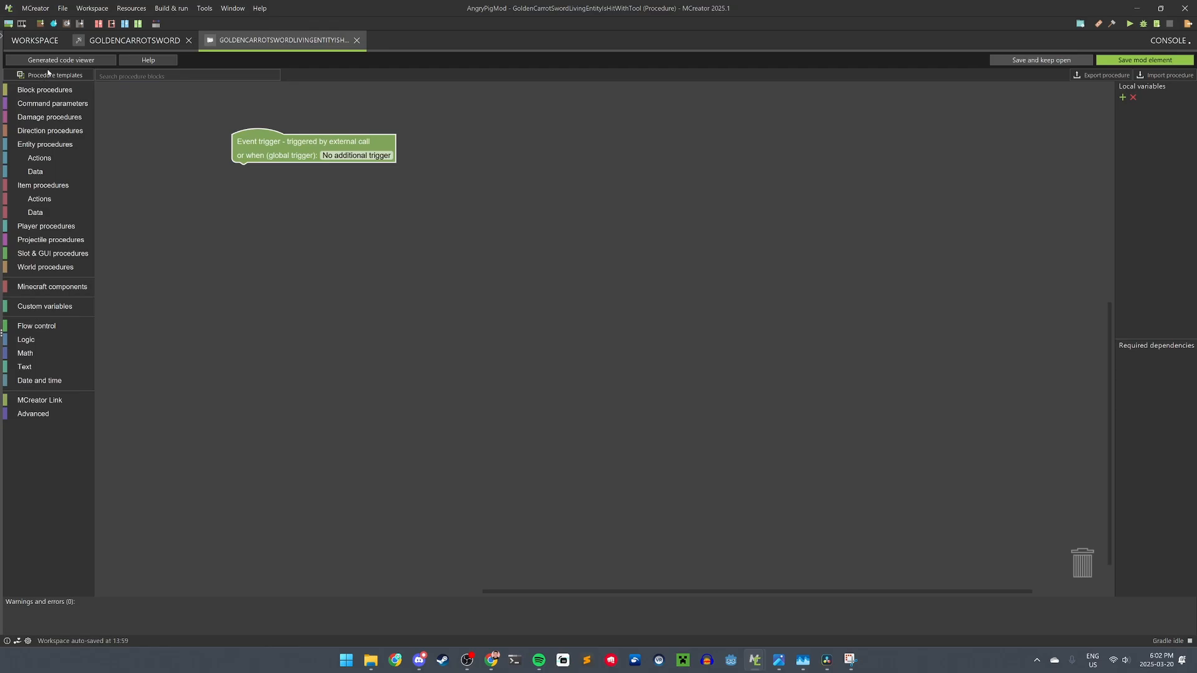
- Look through the procedure templates and block search, then show the logic blocks
{"action": "left_click", "coordinate": [50, 75]}
{"action": "scroll", "coordinate": [163, 200], "scroll_direction": "down", "scroll_amount": 6}
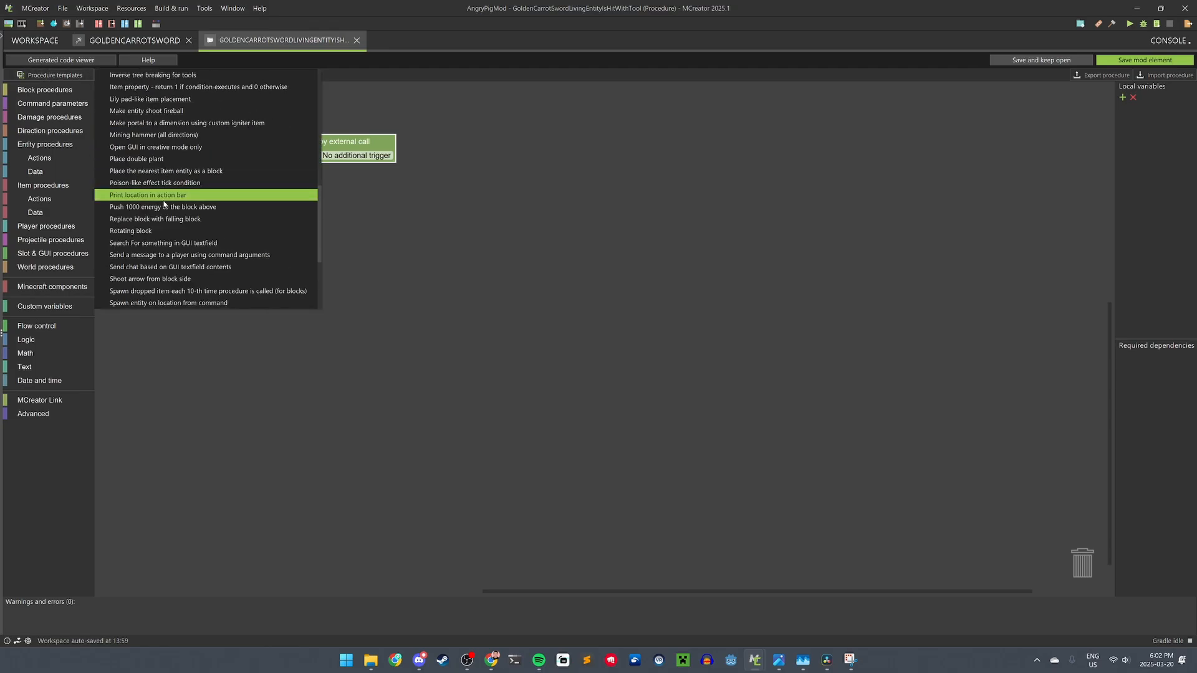
{"action": "scroll", "coordinate": [164, 204], "scroll_direction": "down", "scroll_amount": 4}
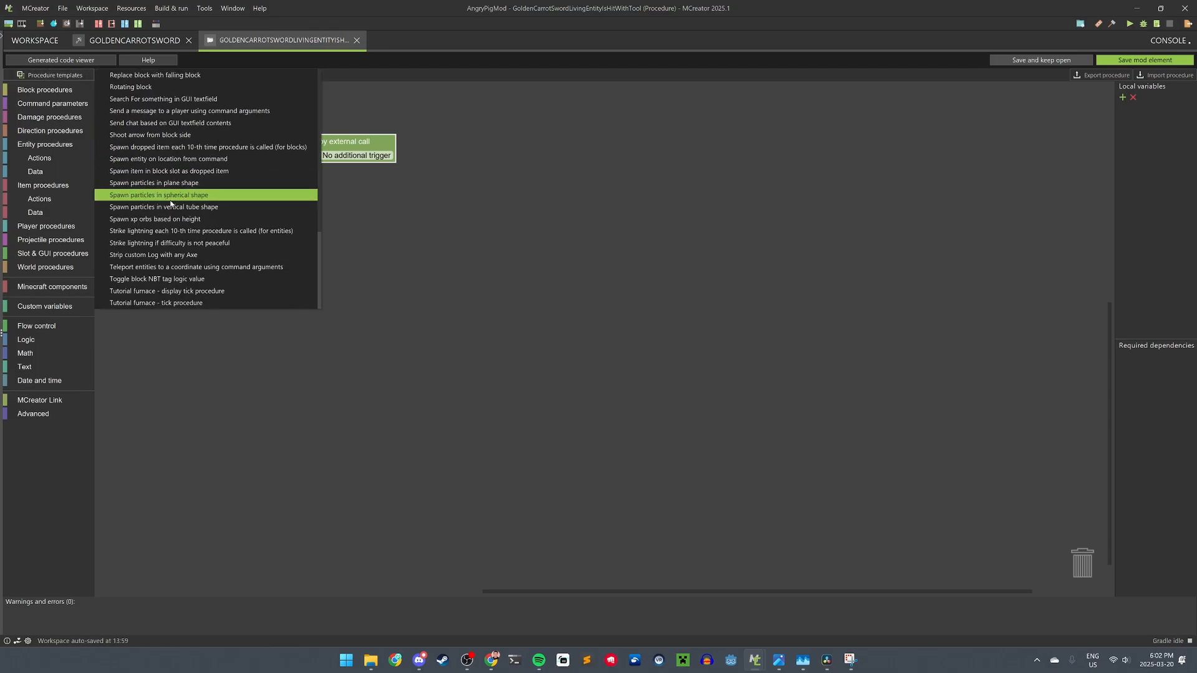
{"action": "left_click", "coordinate": [30, 80]}
{"action": "left_click", "coordinate": [355, 103]}
{"action": "left_click", "coordinate": [171, 74]}
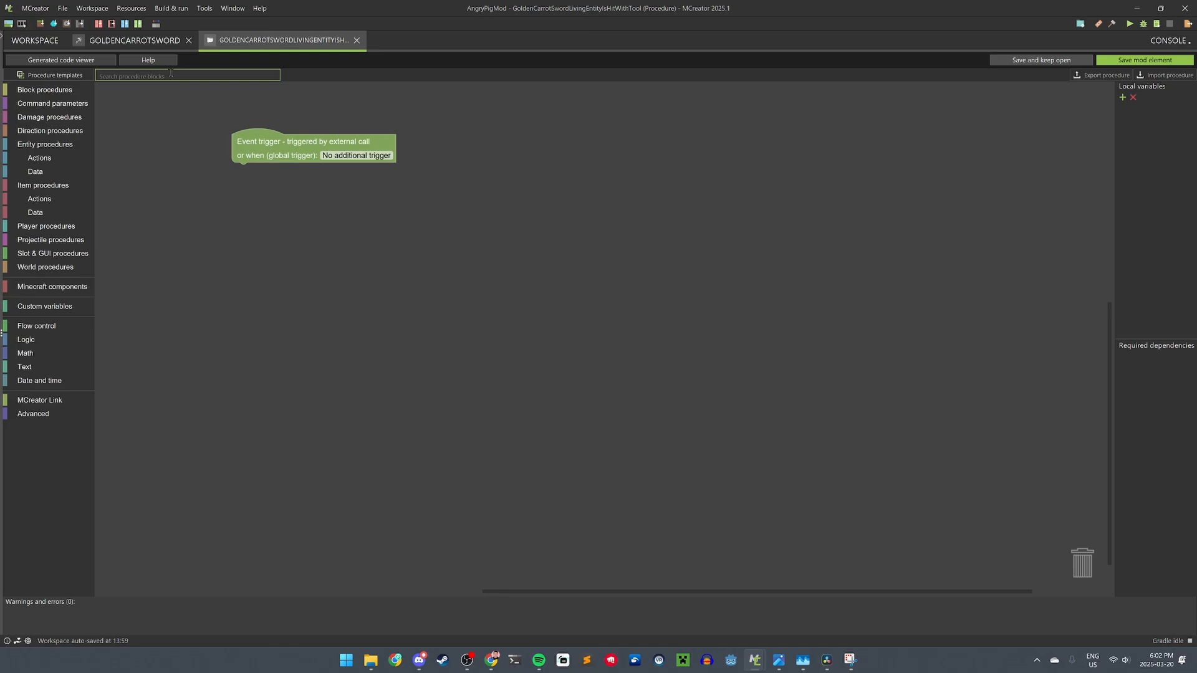
{"action": "left_click", "coordinate": [316, 195]}
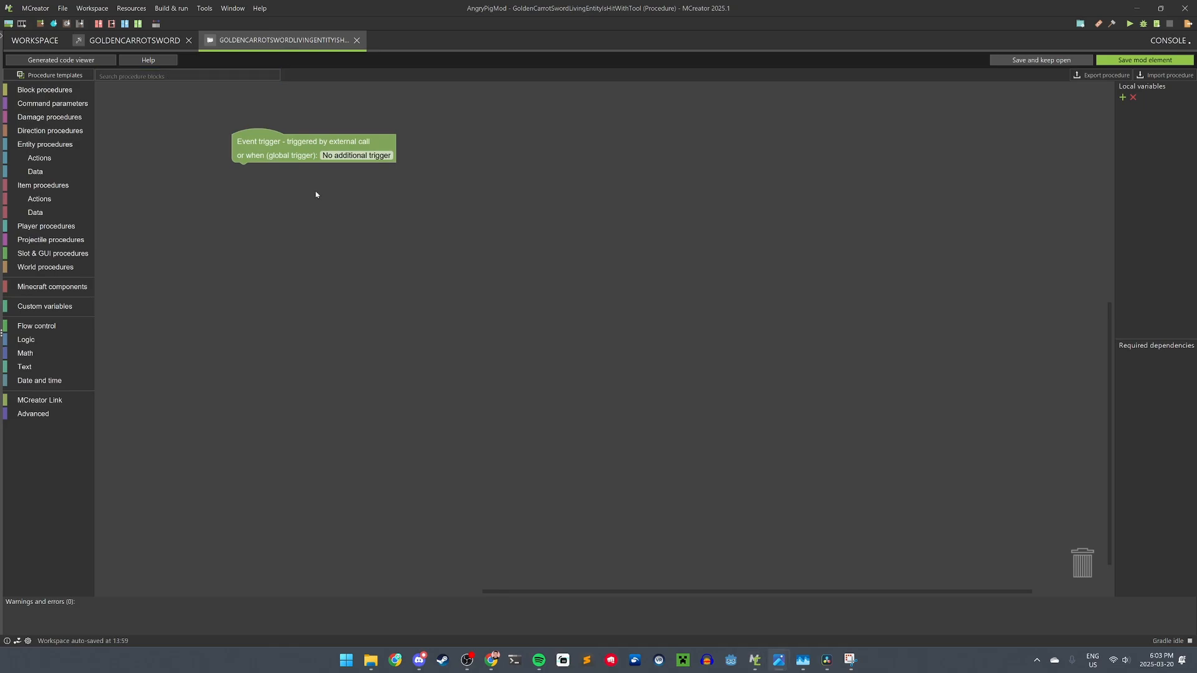
{"action": "left_click", "coordinate": [141, 75]}
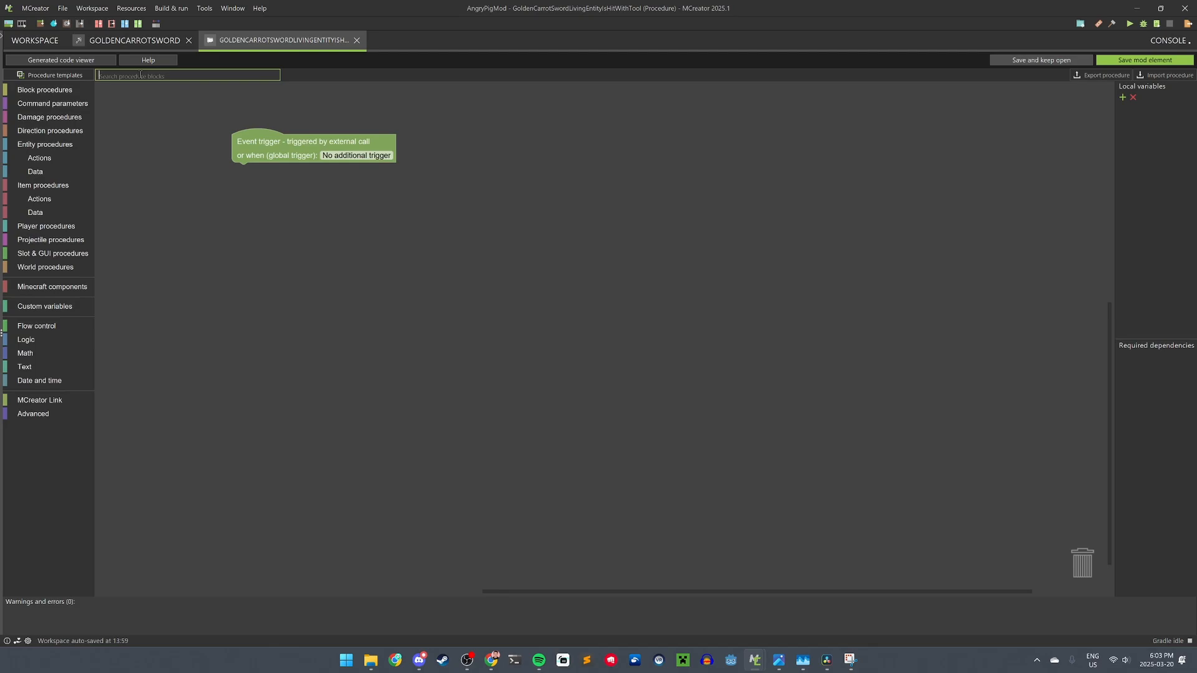
{"action": "left_click", "coordinate": [28, 339]}
- Add an if block testing whether the target entity's registry name equals 'angrypigmod:angry_pig'
{"action": "left_click", "coordinate": [37, 326]}
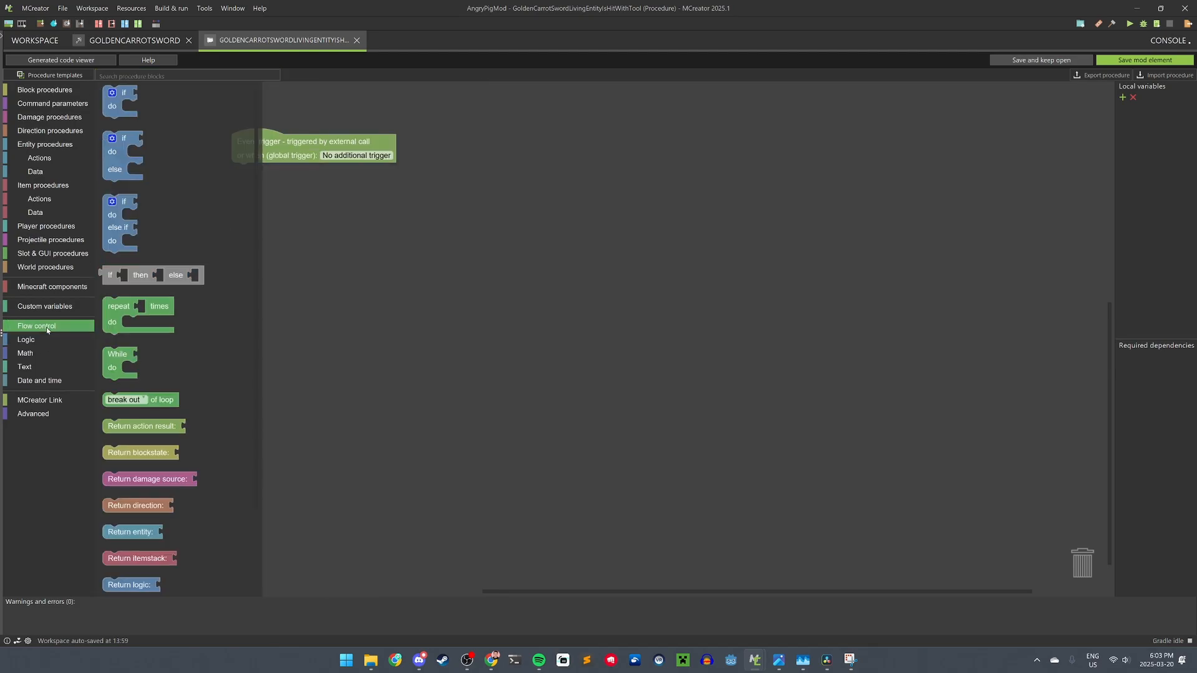
{"action": "left_click_drag", "start_coordinate": [115, 106], "coordinate": [256, 182]}
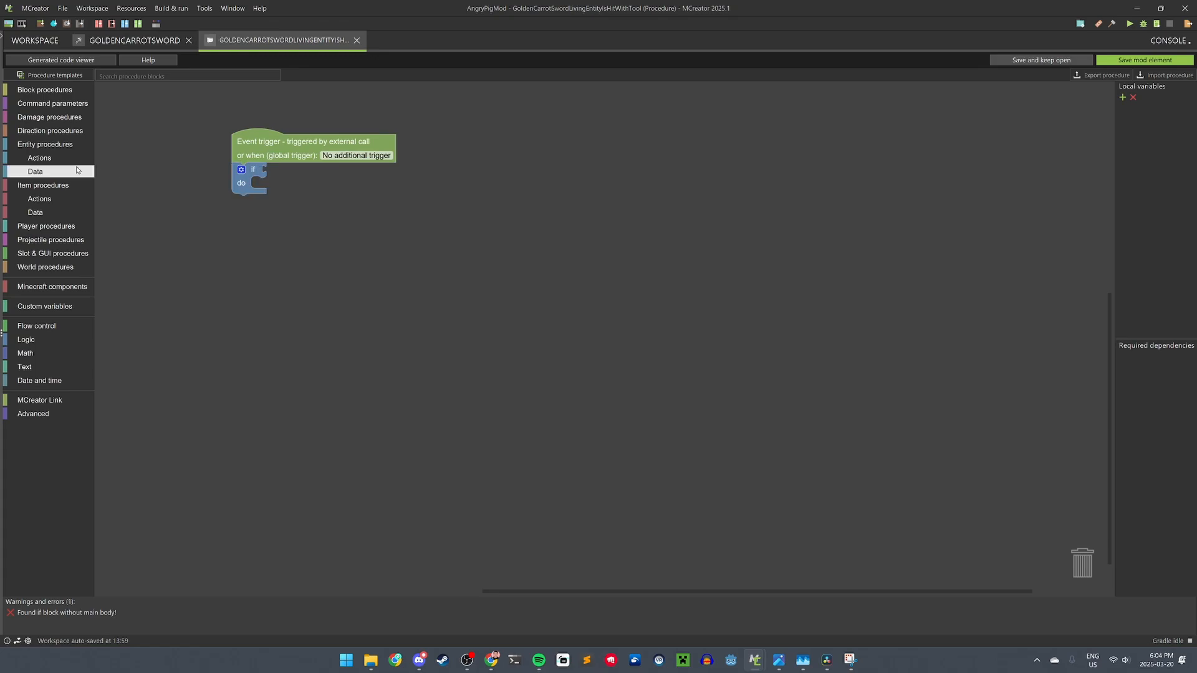
{"action": "left_click", "coordinate": [35, 172]}
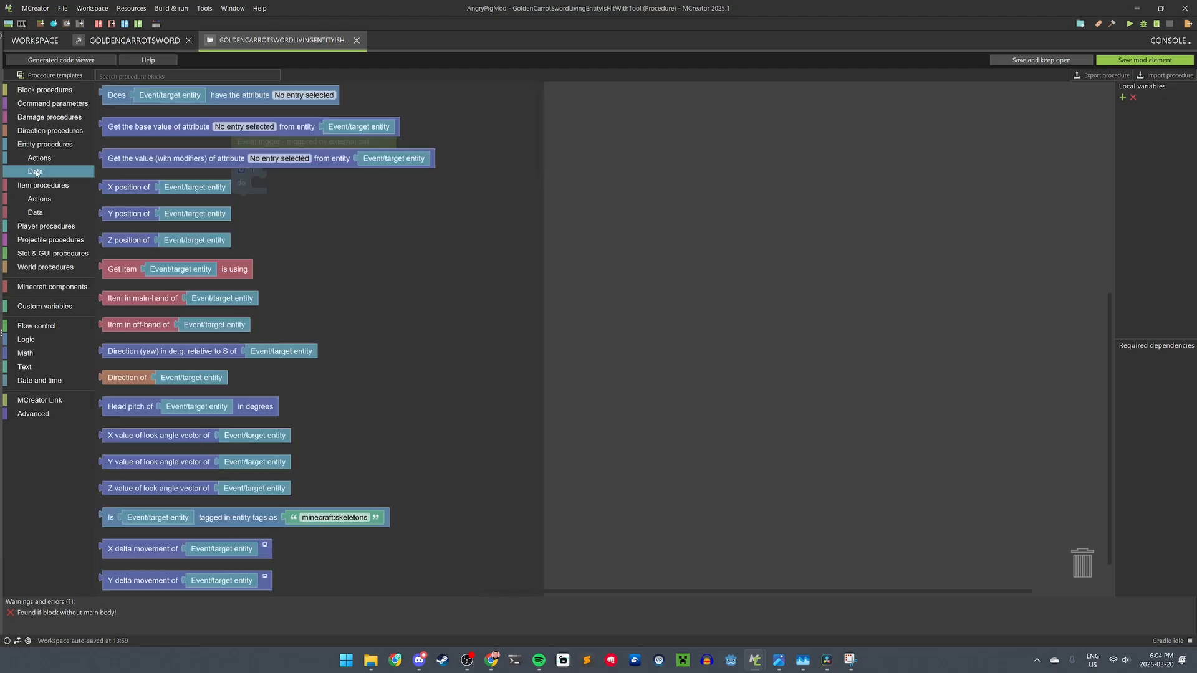
{"action": "scroll", "coordinate": [192, 308], "scroll_direction": "down", "scroll_amount": 15}
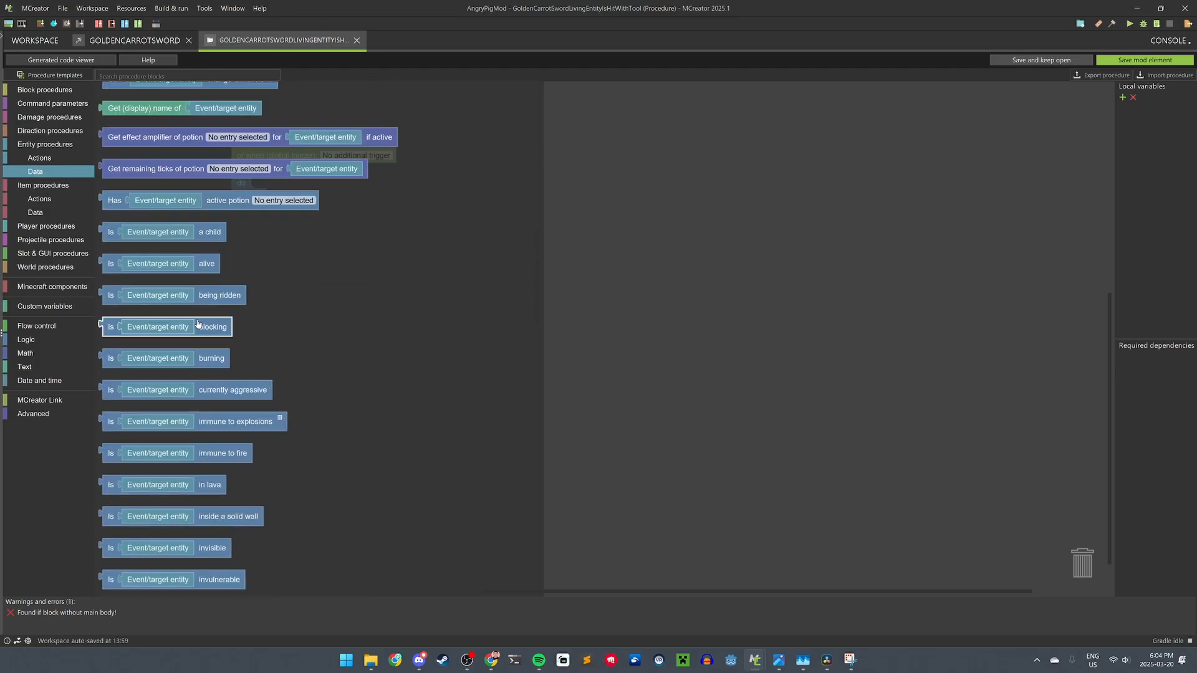
{"action": "scroll", "coordinate": [201, 332], "scroll_direction": "down", "scroll_amount": 6}
{"action": "left_click_drag", "start_coordinate": [134, 500], "coordinate": [293, 205]}
{"action": "left_click", "coordinate": [26, 340]}
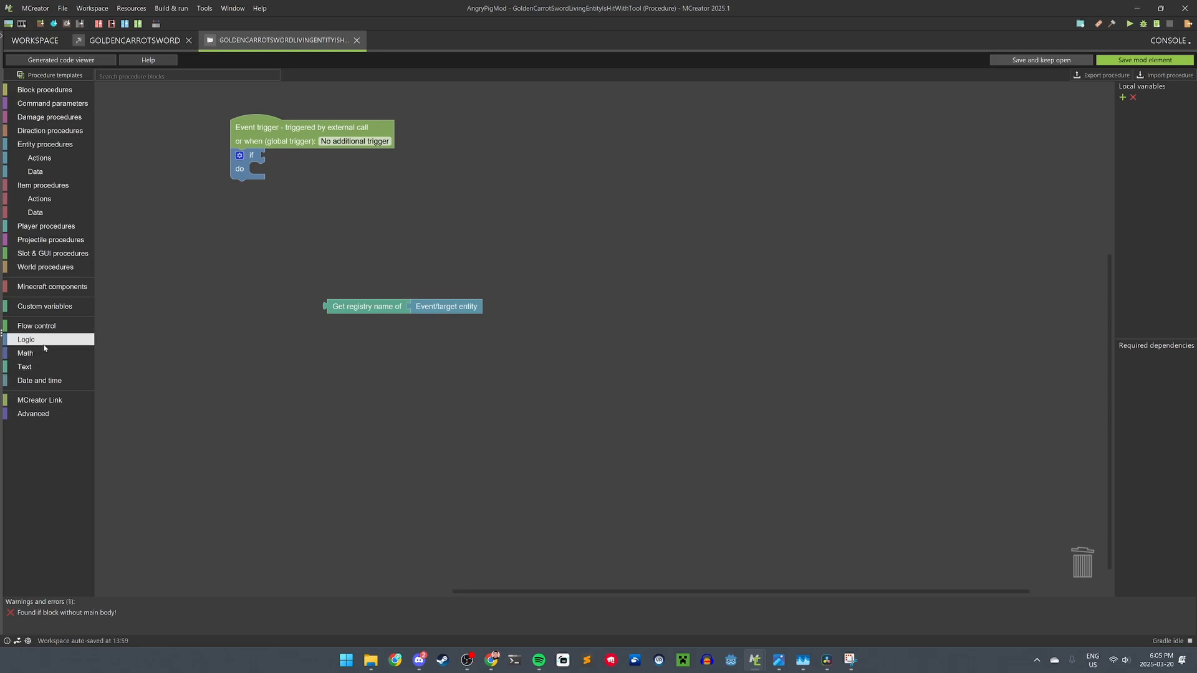
{"action": "left_click_drag", "start_coordinate": [122, 304], "coordinate": [285, 163]}
{"action": "left_click_drag", "start_coordinate": [336, 310], "coordinate": [281, 162]}
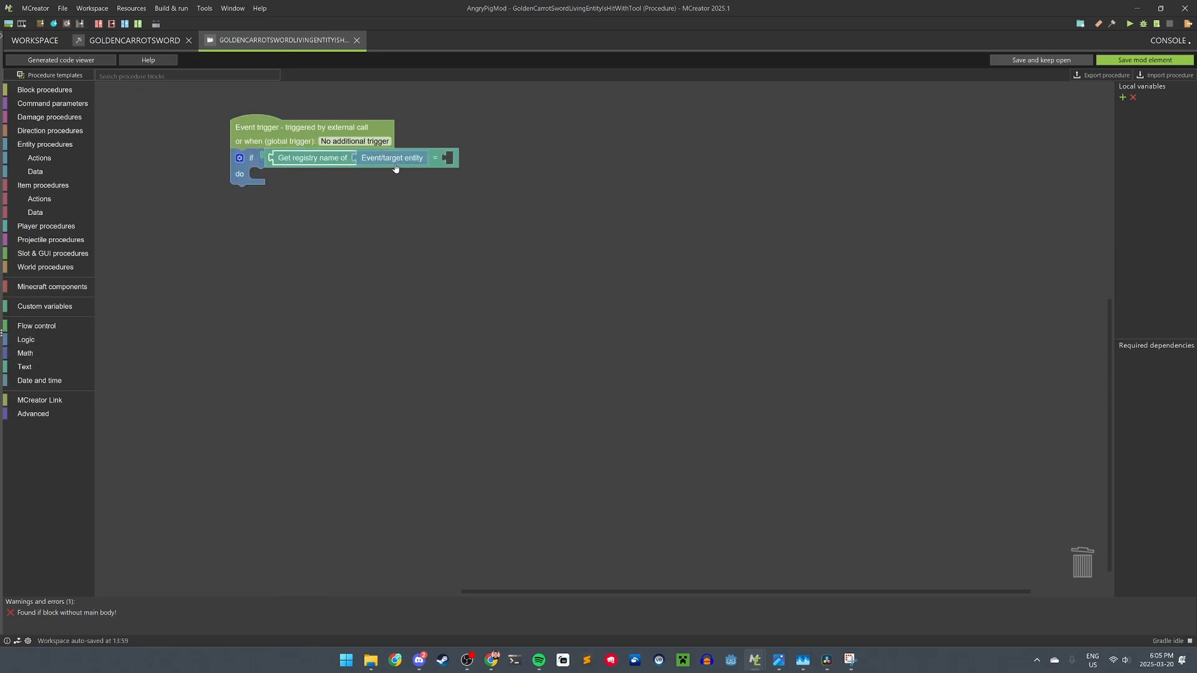
{"action": "left_click", "coordinate": [385, 161]}
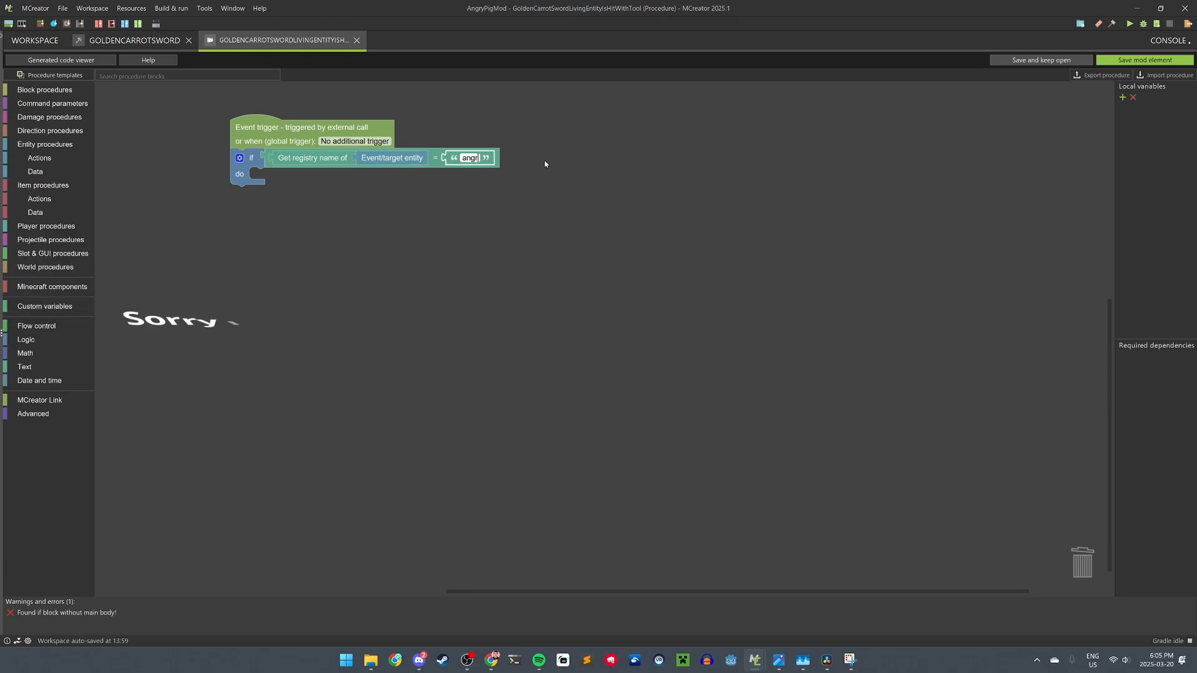
{"action": "type", "text": "pigmod:angry_"}
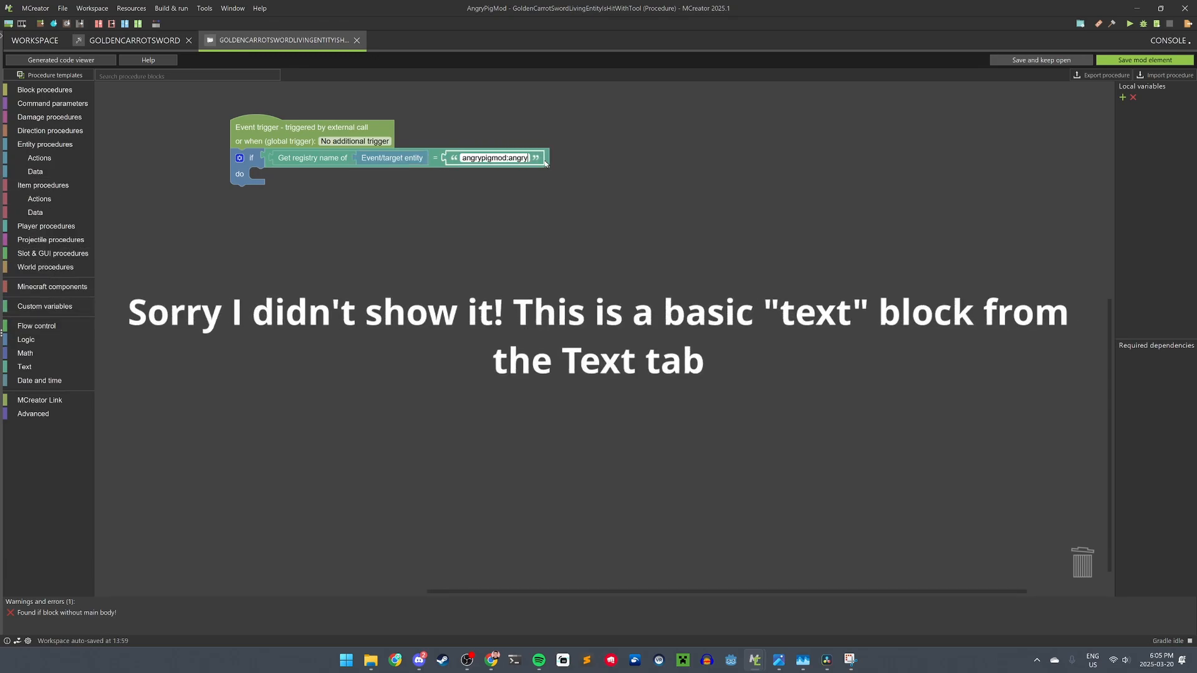
{"action": "type", "text": "pig"}
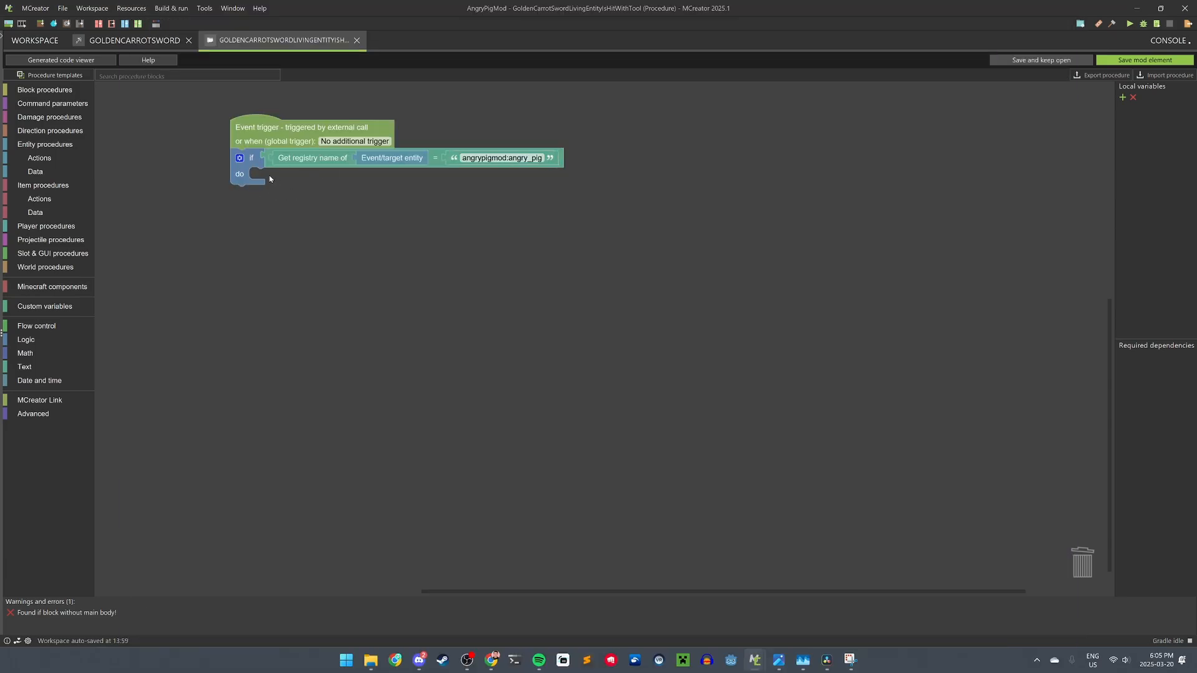
- Add a Deal damage block inside the if, dealing 1000 damage to the target entity
{"action": "left_click", "coordinate": [45, 144]}
{"action": "left_click_drag", "start_coordinate": [118, 126], "coordinate": [274, 182]}
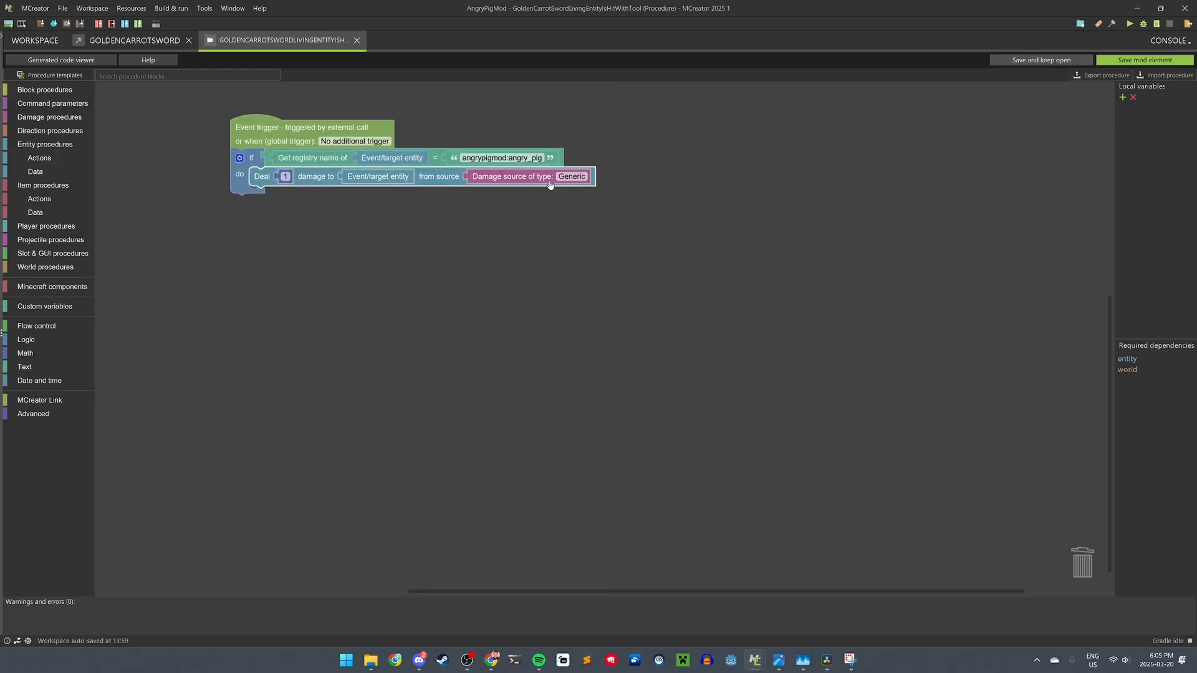
{"action": "left_click", "coordinate": [286, 177]}
{"action": "type", "text": "1000"}
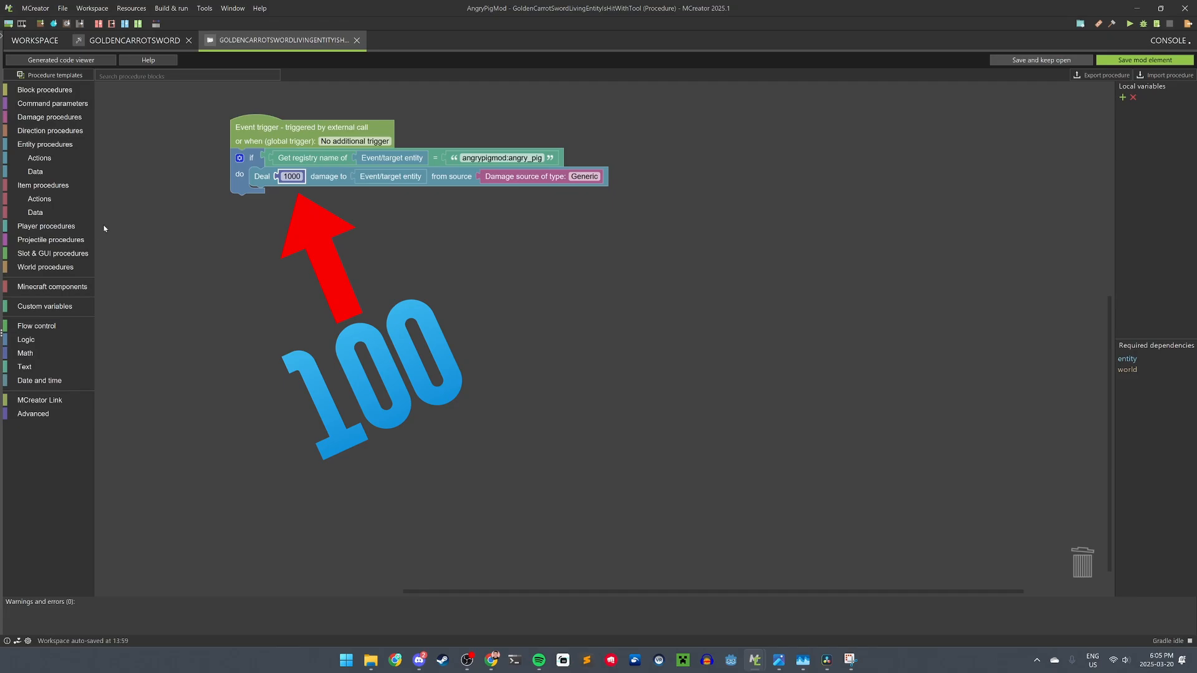
- Add a Play sound block under the damage block using block.anvil.place
{"action": "left_click", "coordinate": [53, 268]}
{"action": "left_click", "coordinate": [50, 280]}
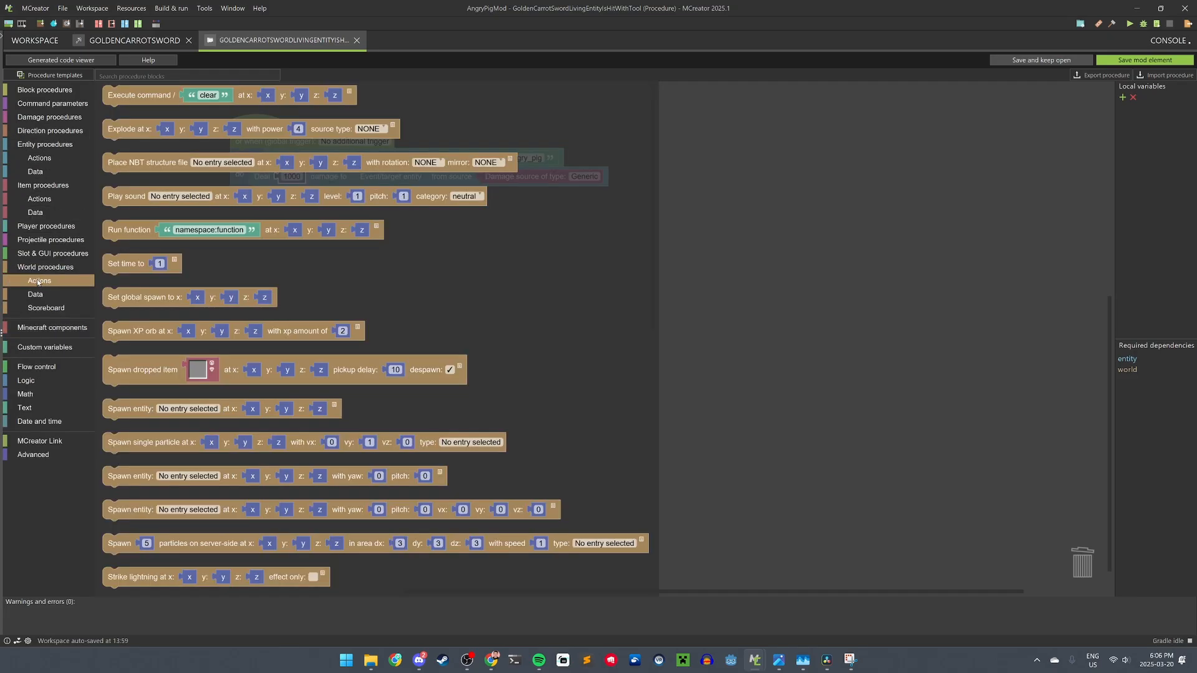
{"action": "left_click_drag", "start_coordinate": [127, 197], "coordinate": [309, 217]}
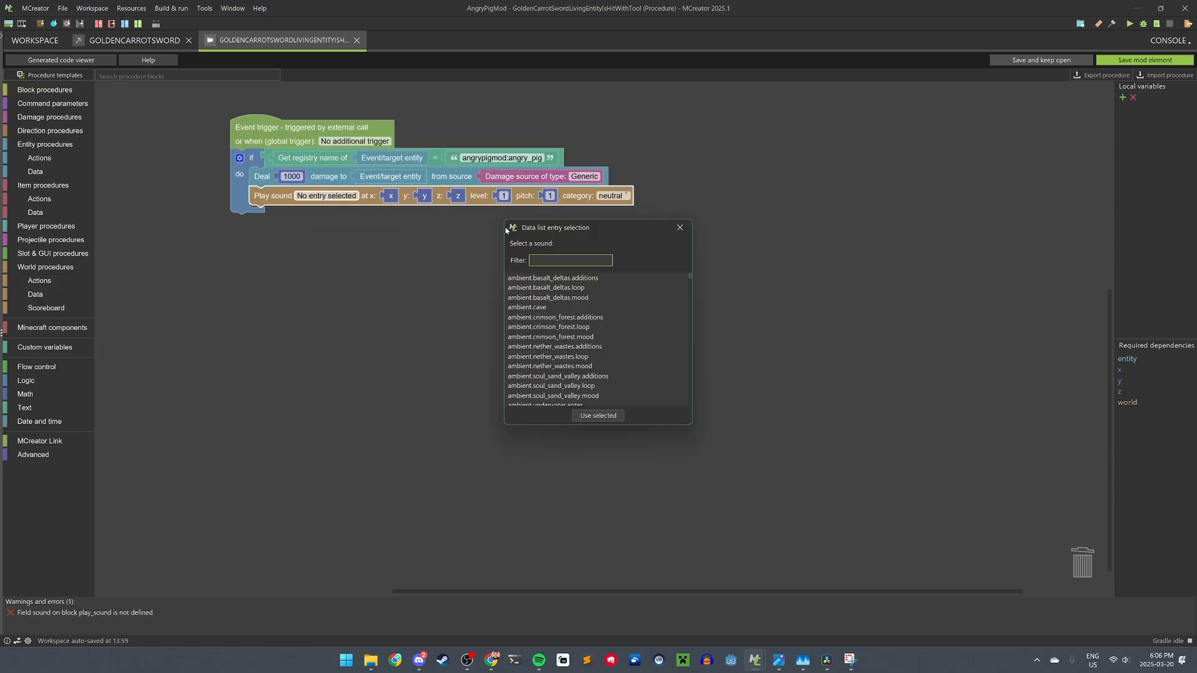
{"action": "type", "text": "anv"}
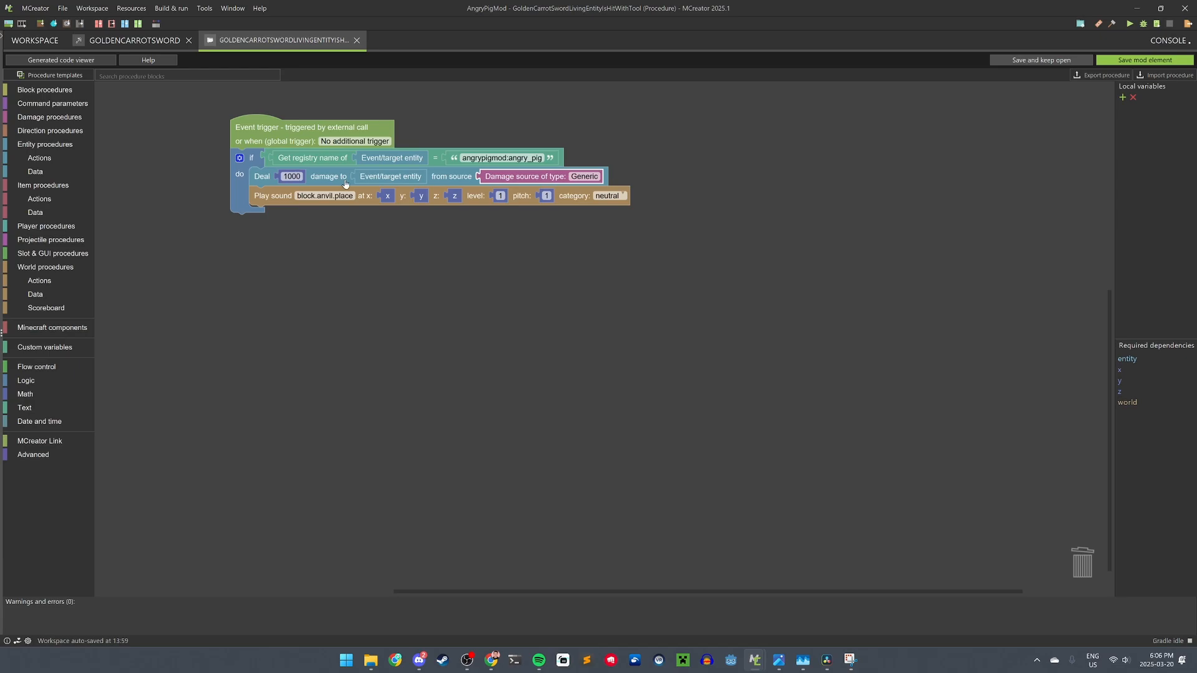
- Save the hit procedure and the GoldenCarrotSword tool, then bring up the new mod element list
{"action": "left_click", "coordinate": [1131, 60]}
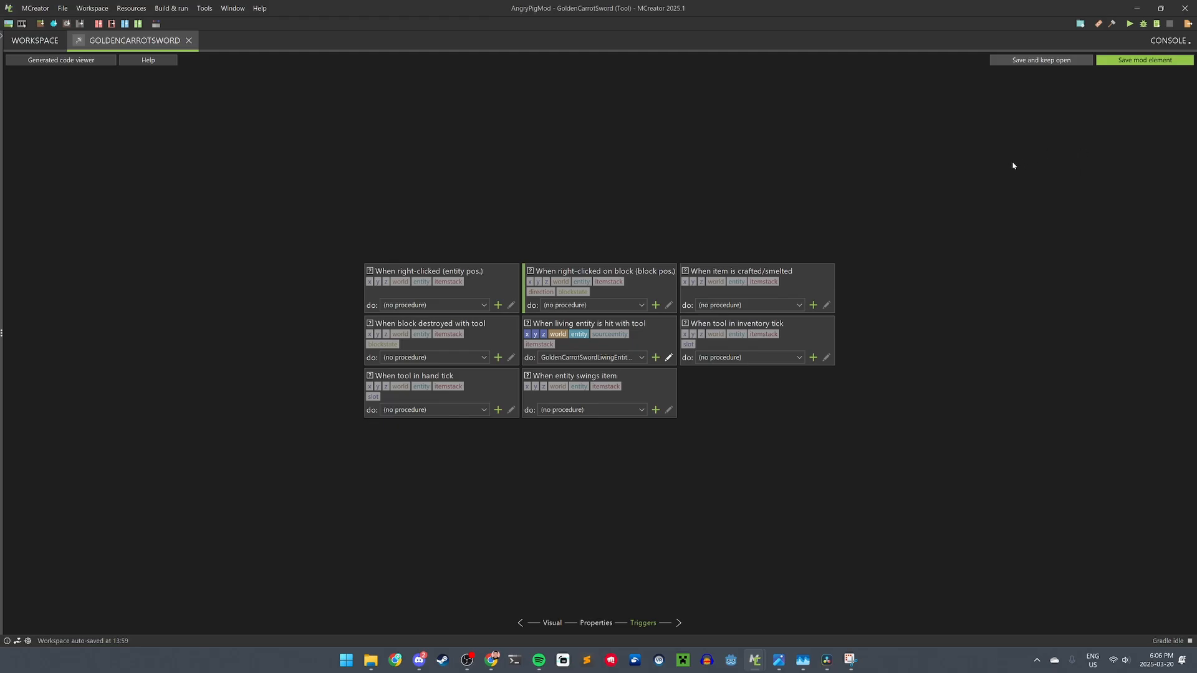
{"action": "left_click", "coordinate": [1132, 61]}
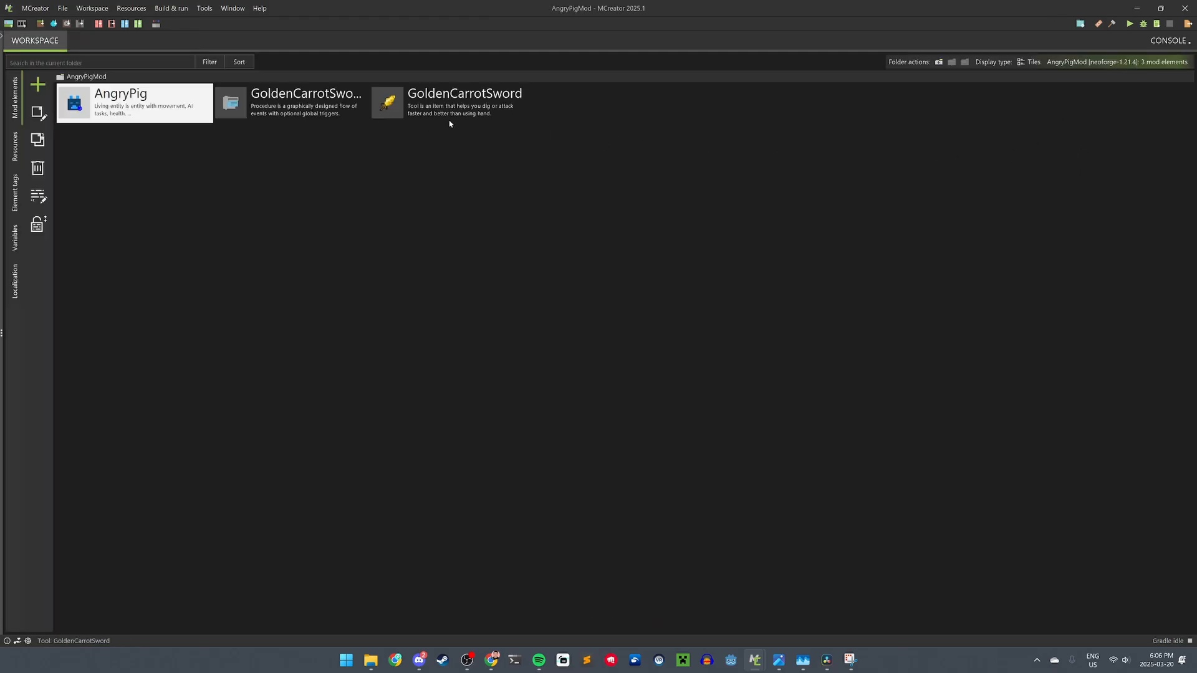
{"action": "left_click", "coordinate": [38, 88]}
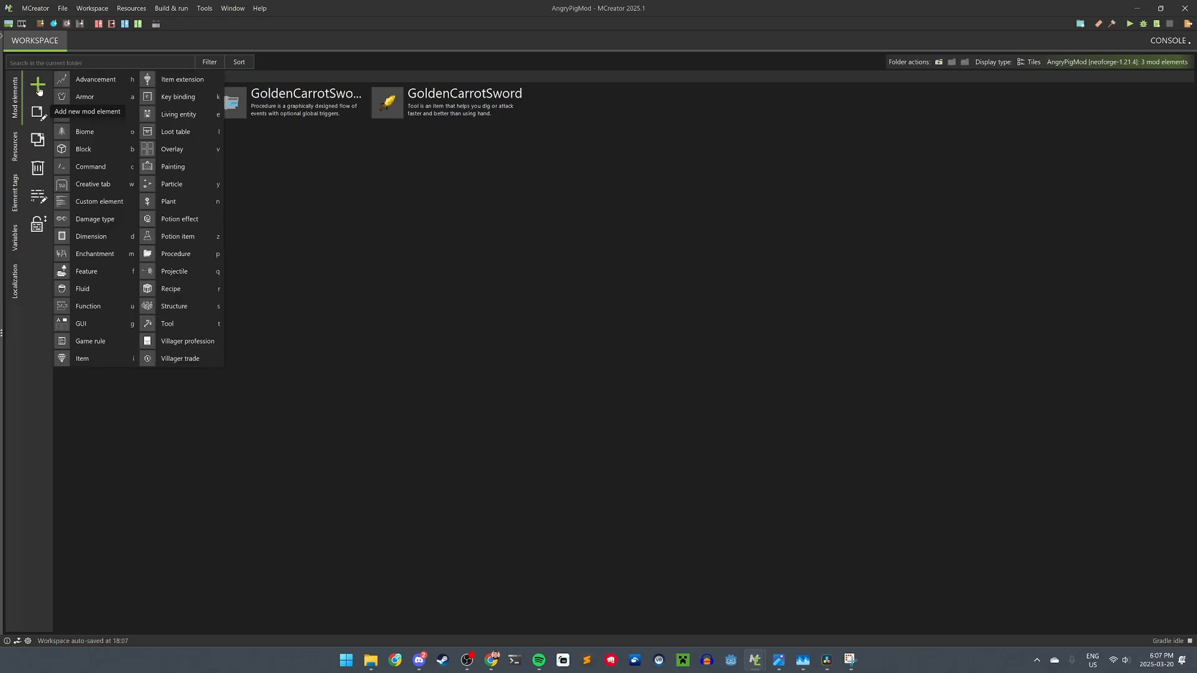
- Create a new Crafting recipe element named CarrotSwordCraftingRecipe
{"action": "left_click", "coordinate": [166, 289]}
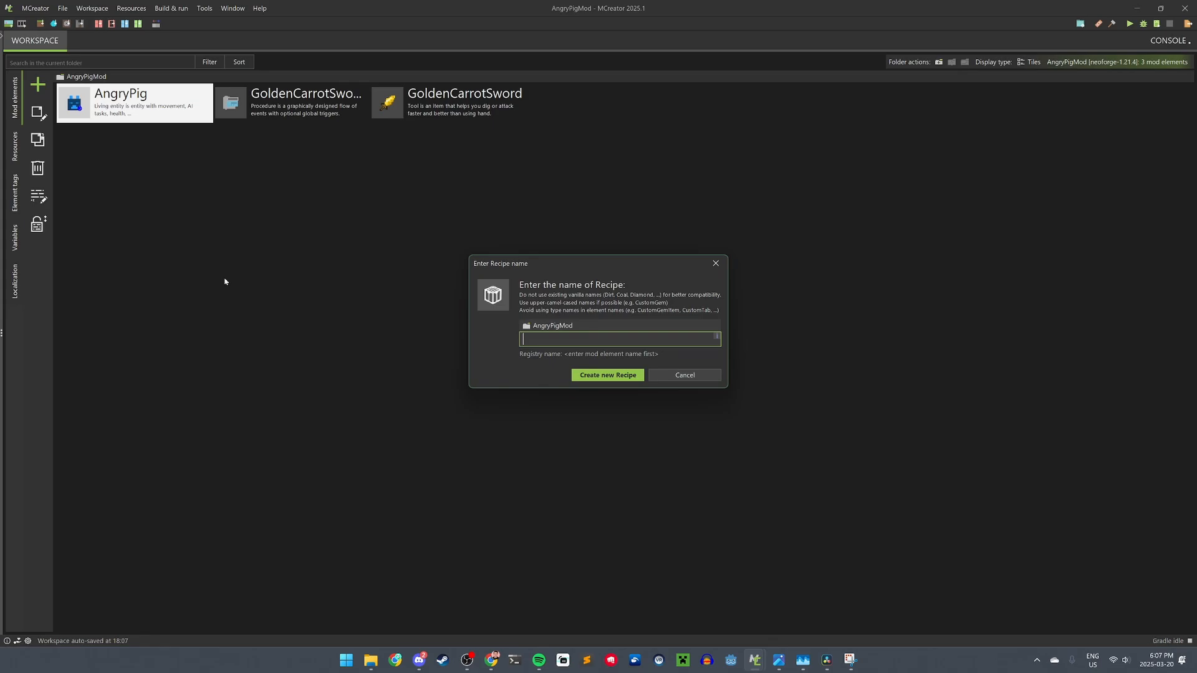
{"action": "type", "text": "CarrotSwordCrafti"}
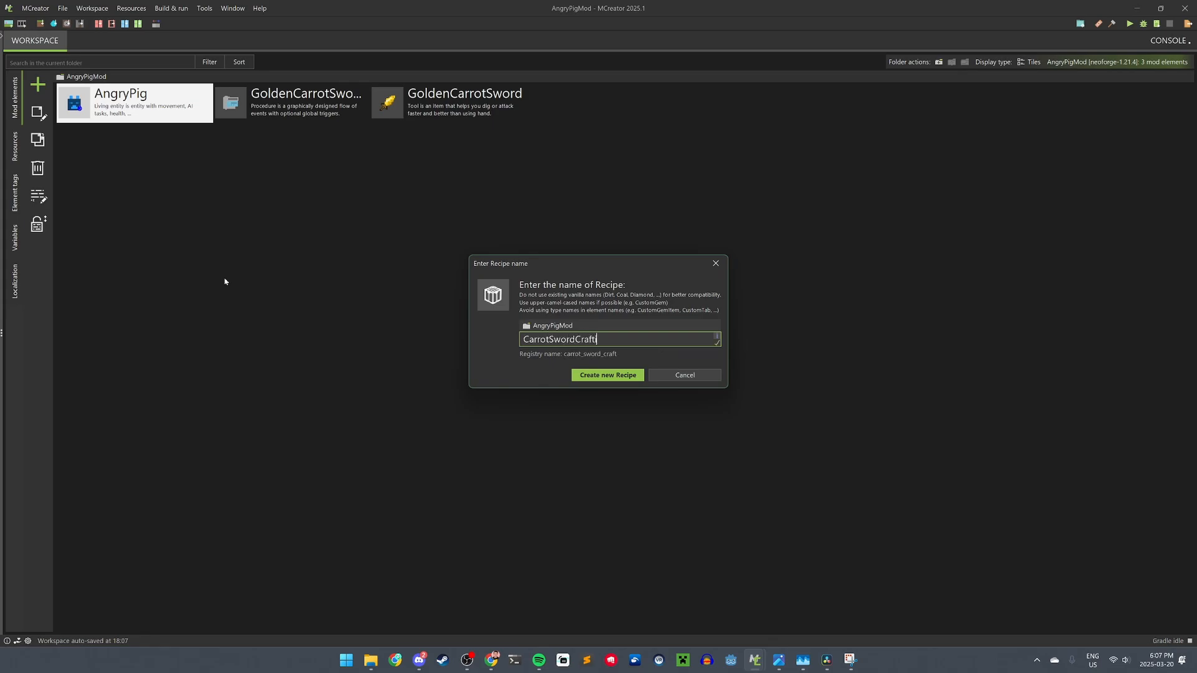
{"action": "type", "text": "ngRecipe"}
{"action": "key", "text": "Return"}
{"action": "left_click", "coordinate": [535, 300]}
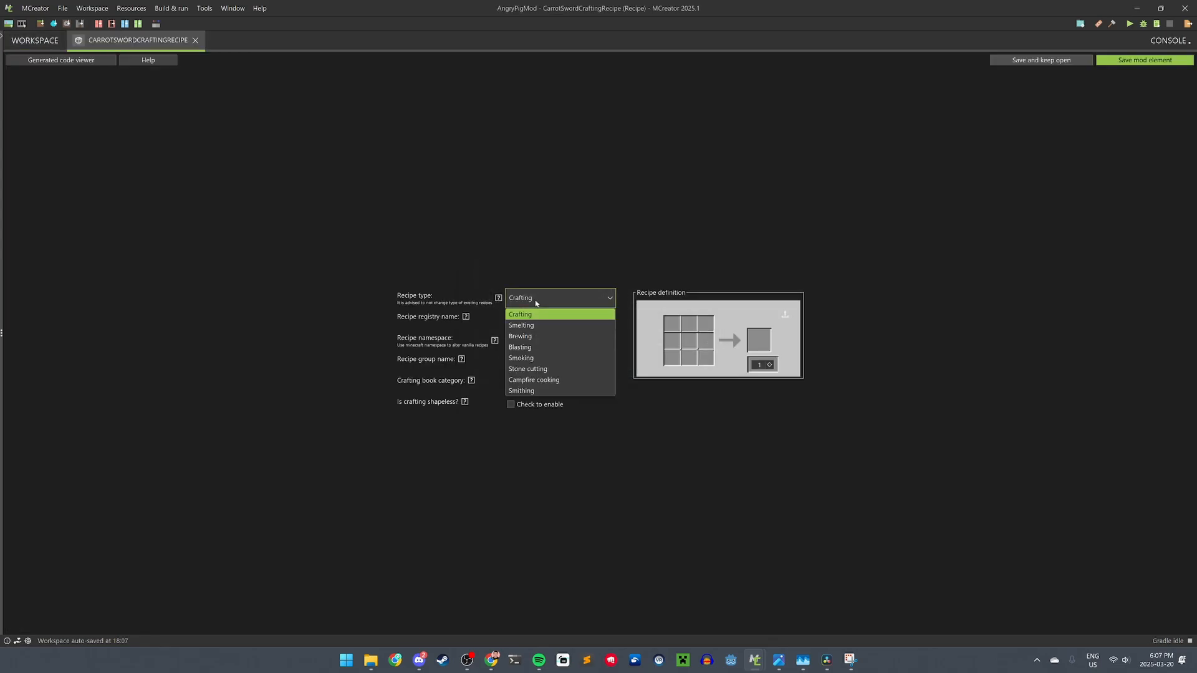
{"action": "left_click", "coordinate": [535, 301]}
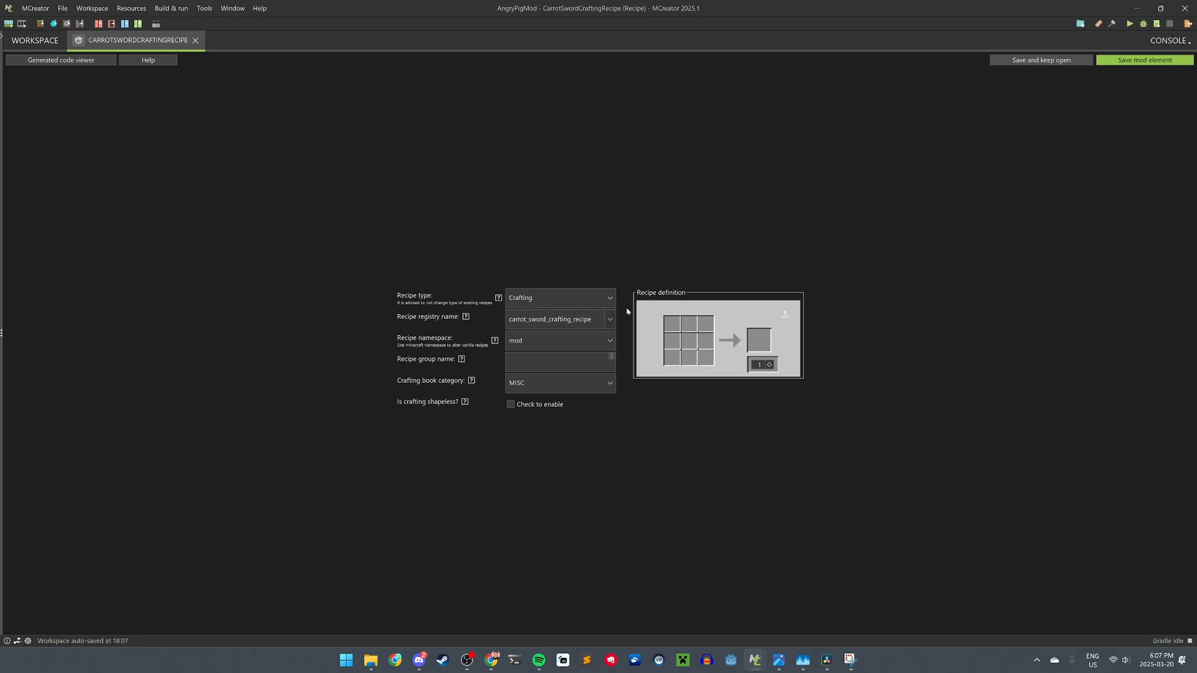
- Fill the grid with a stick and two golden carrots, outputting the Golden Carrot Sword
{"action": "left_click", "coordinate": [675, 362]}
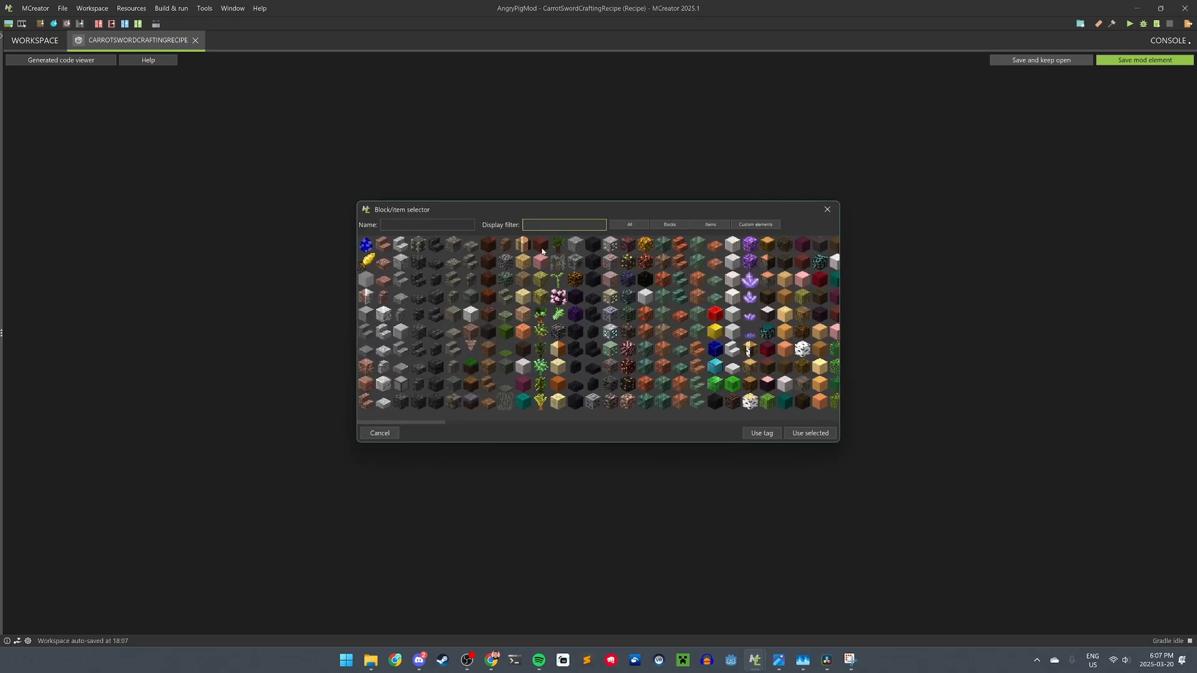
{"action": "type", "text": "stick"}
{"action": "left_click", "coordinate": [367, 298]}
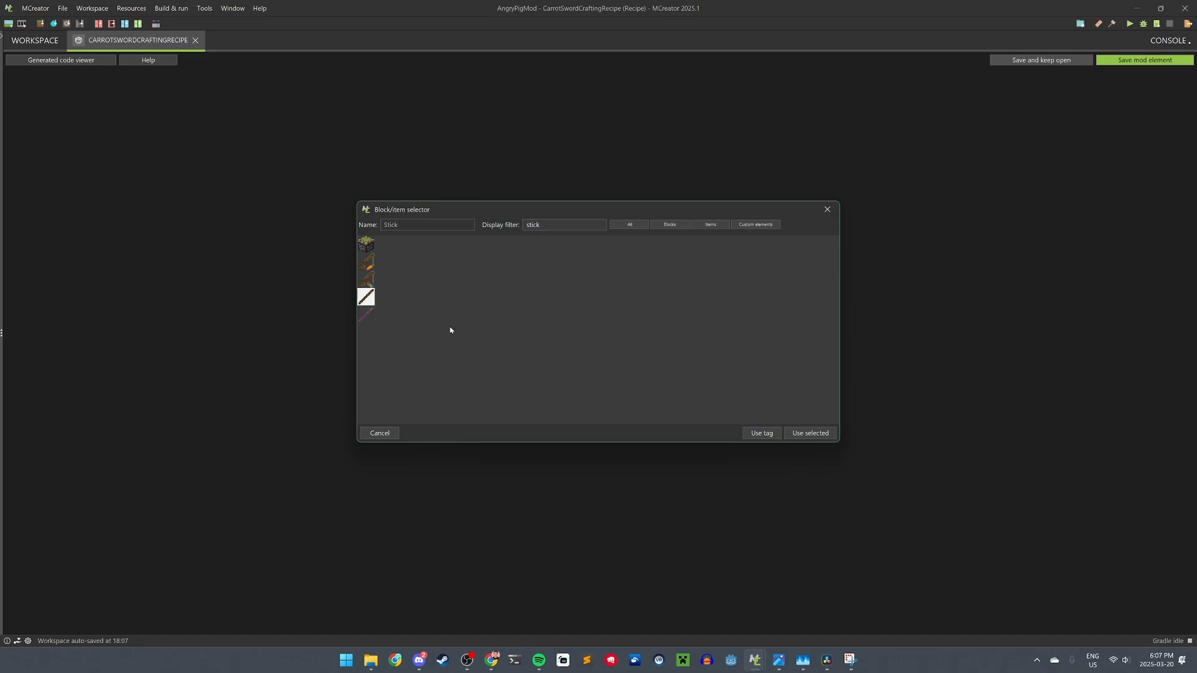
{"action": "left_click", "coordinate": [804, 439]}
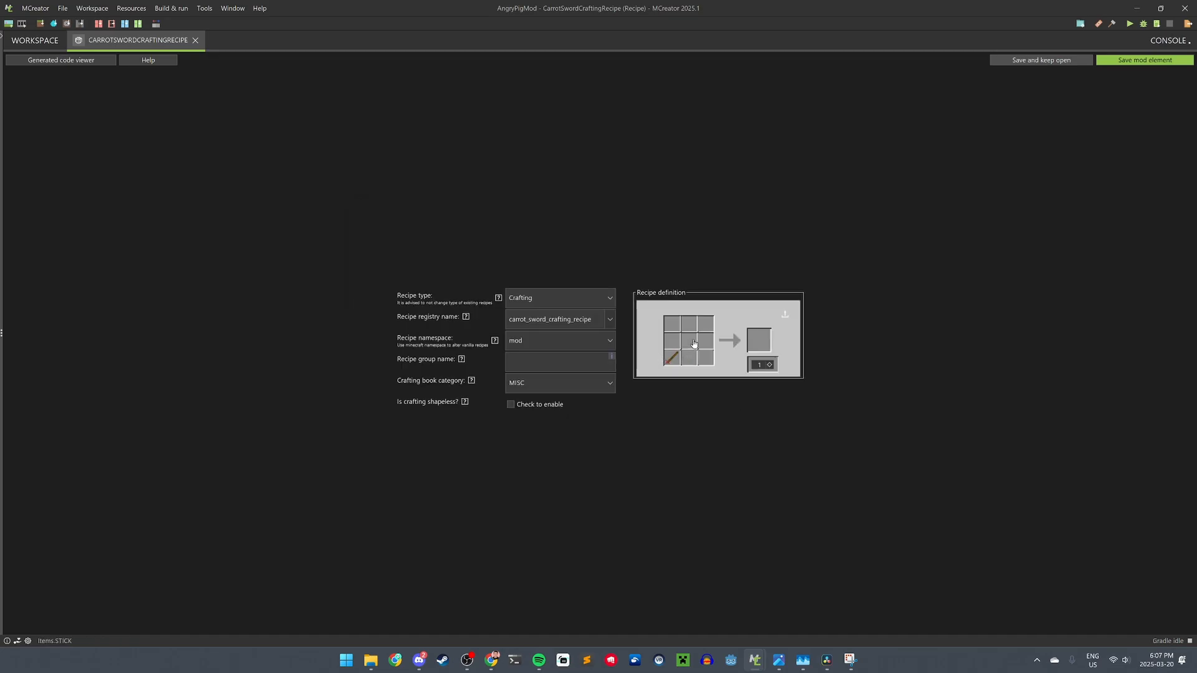
{"action": "left_click", "coordinate": [692, 344]}
{"action": "type", "text": "gold"}
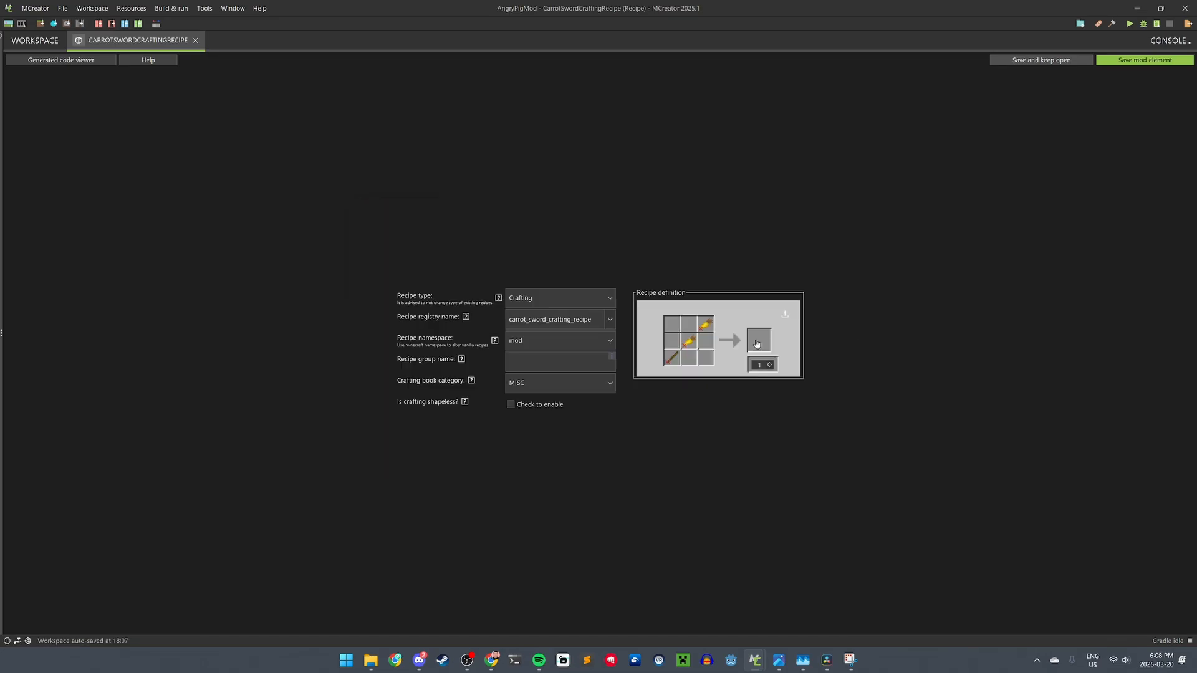
{"action": "left_click", "coordinate": [757, 344]}
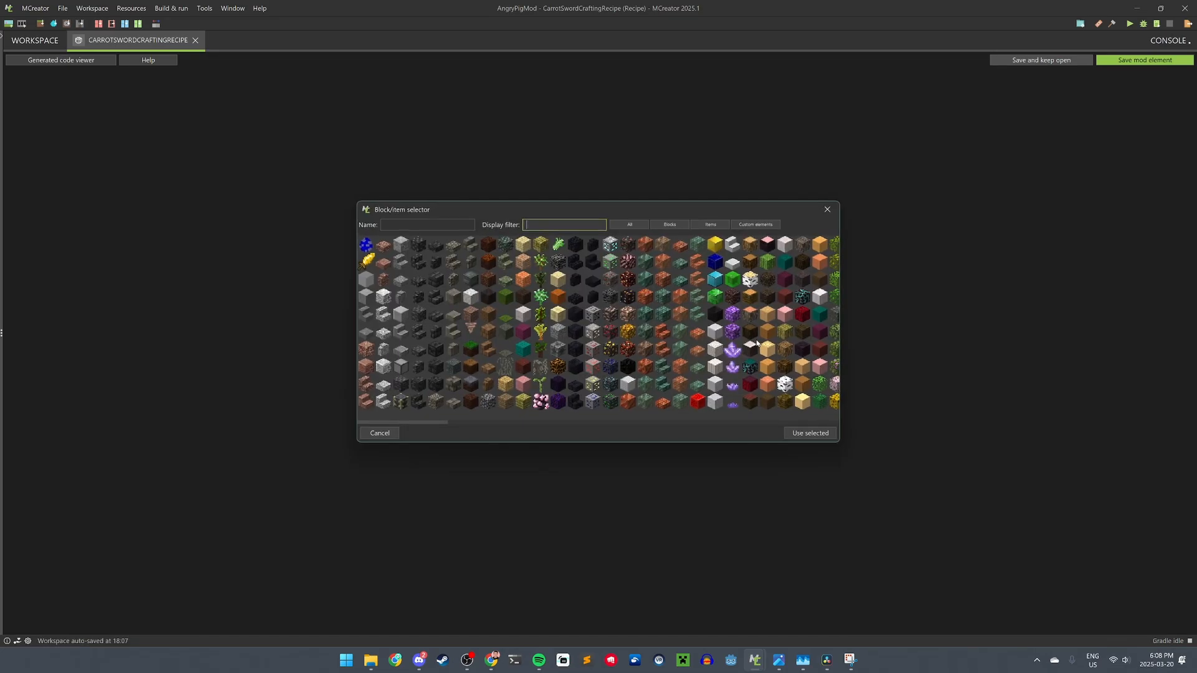
{"action": "left_click", "coordinate": [369, 261]}
{"action": "left_click", "coordinate": [810, 434]}
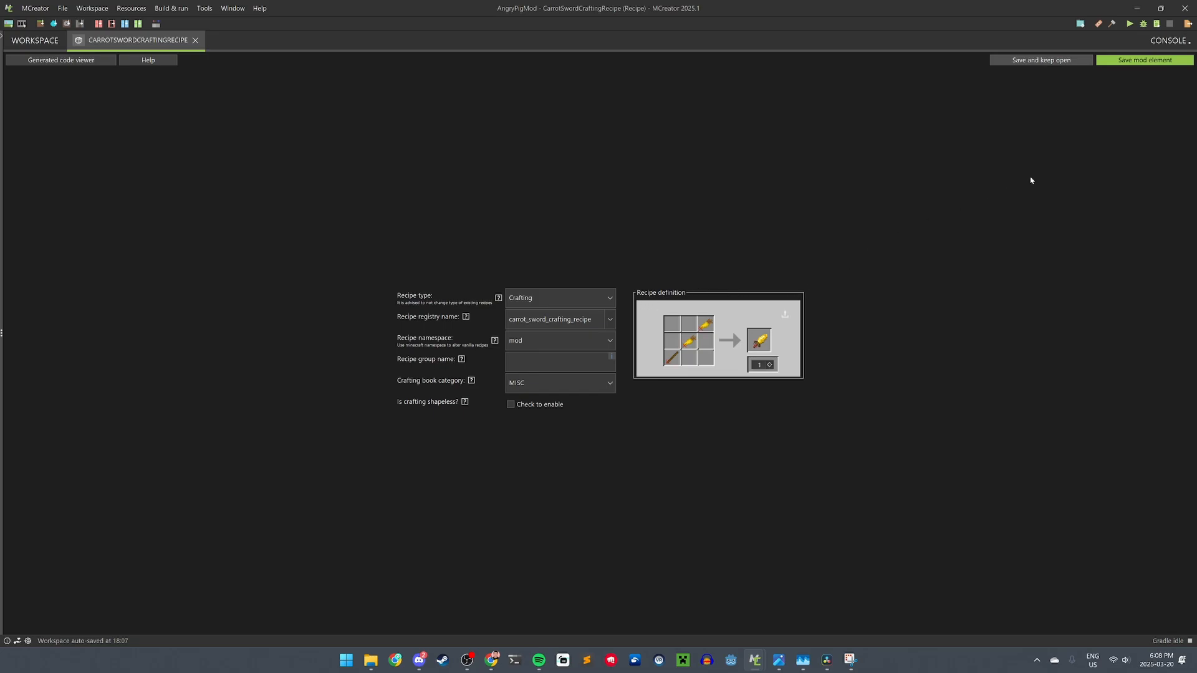
- Save the CarrotSwordCraftingRecipe element and close its editor
{"action": "left_click", "coordinate": [1162, 60]}
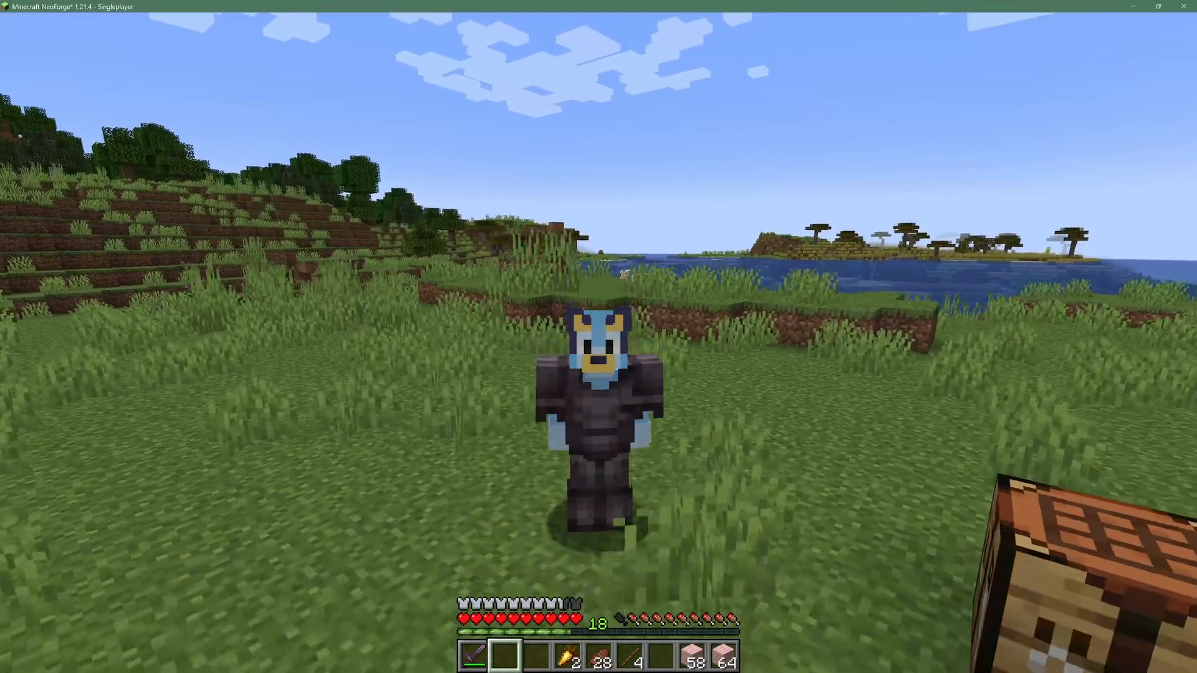
- At the crafting table, craft the Golden Carrot Sword from one stick and two golden carrots
{"action": "key", "text": "F5"}
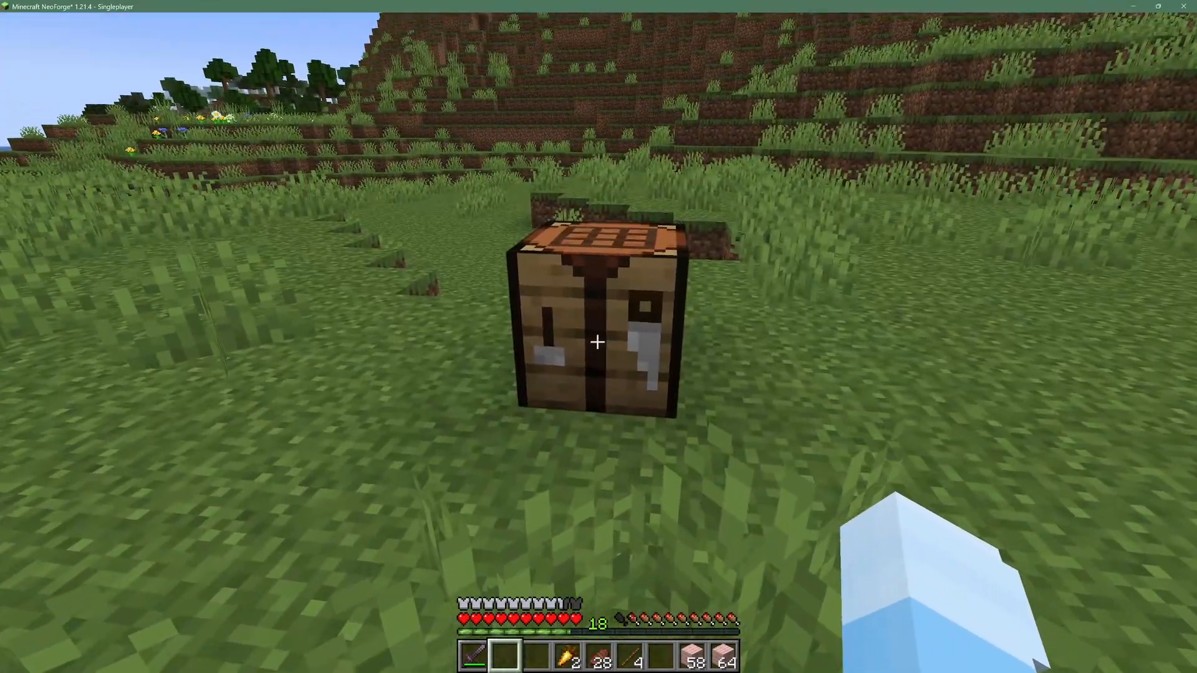
{"action": "right_click", "coordinate": [597, 342]}
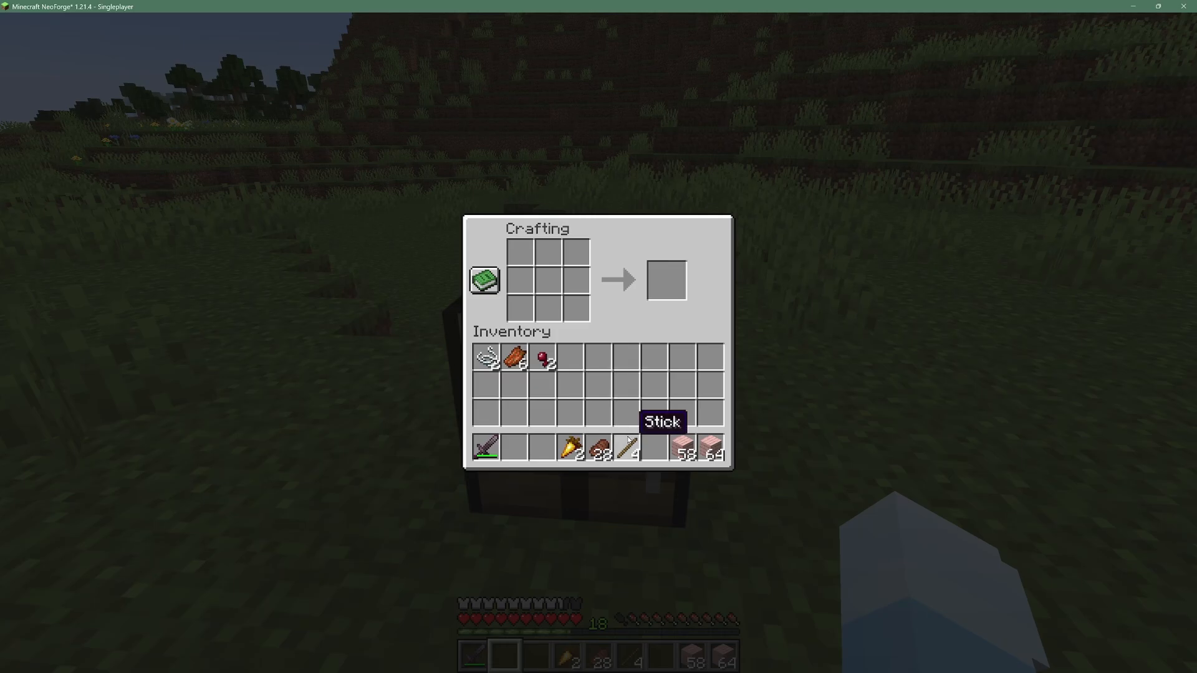
{"action": "left_click", "coordinate": [627, 447]}
{"action": "left_click", "coordinate": [577, 356]}
{"action": "left_click", "coordinate": [569, 447]}
{"action": "right_click", "coordinate": [549, 280]}
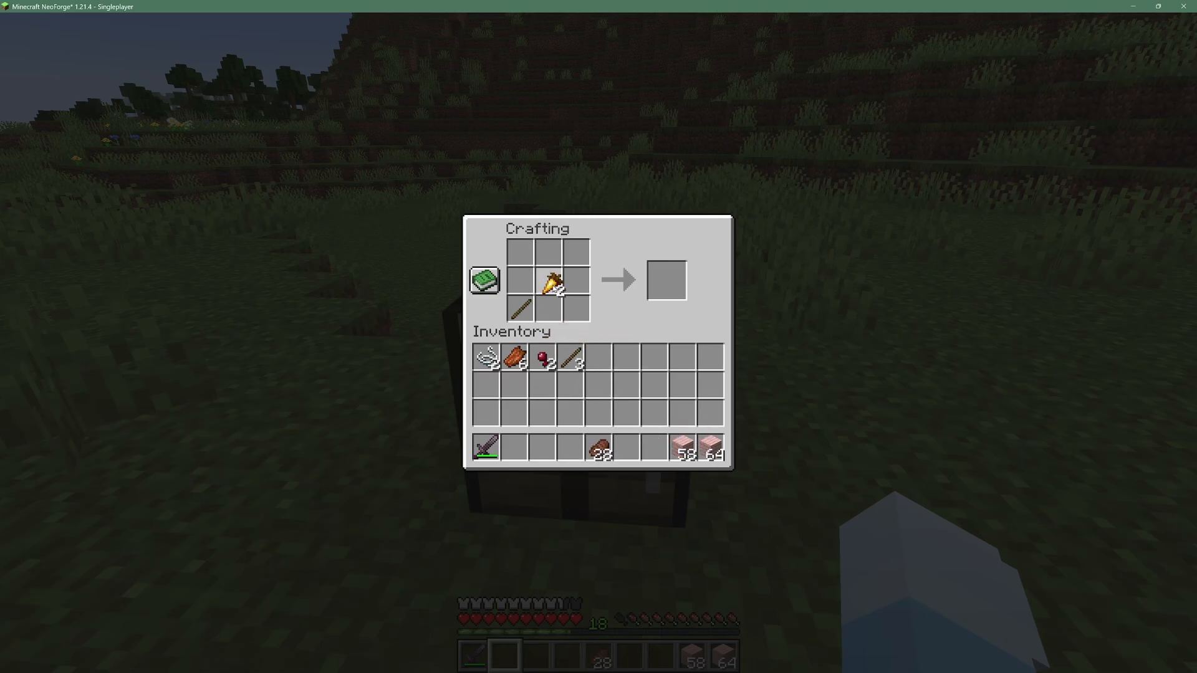
{"action": "right_click", "coordinate": [578, 248]}
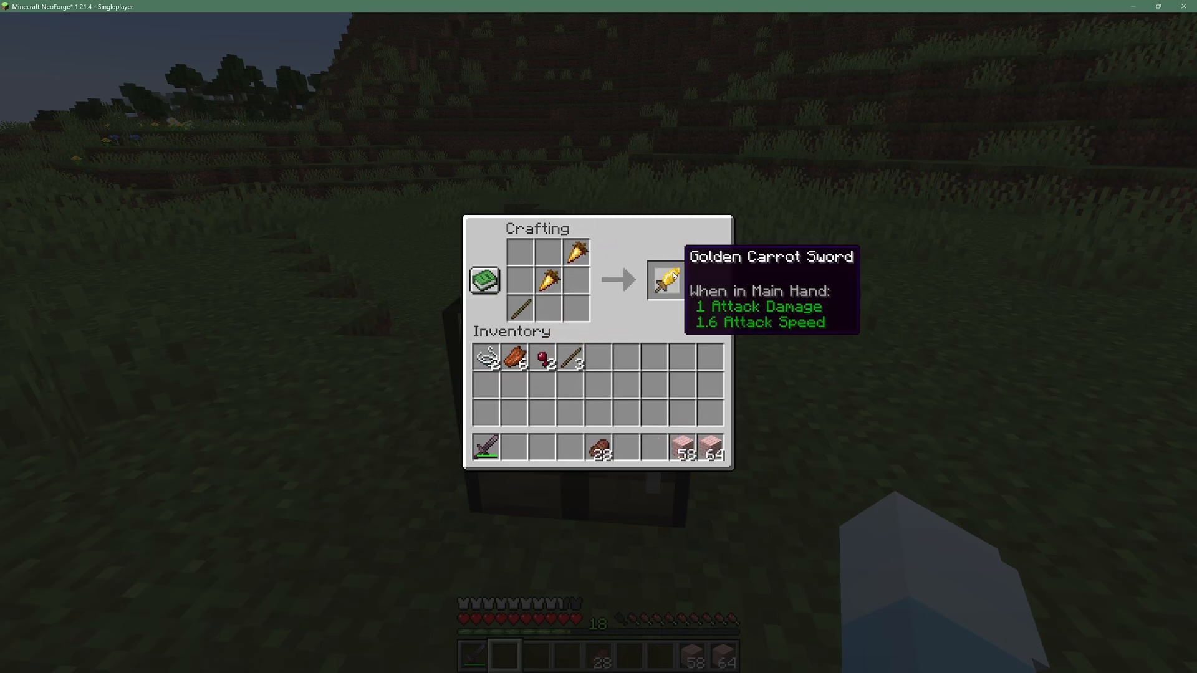
{"action": "left_click", "coordinate": [666, 281]}
{"action": "left_click", "coordinate": [515, 447]}
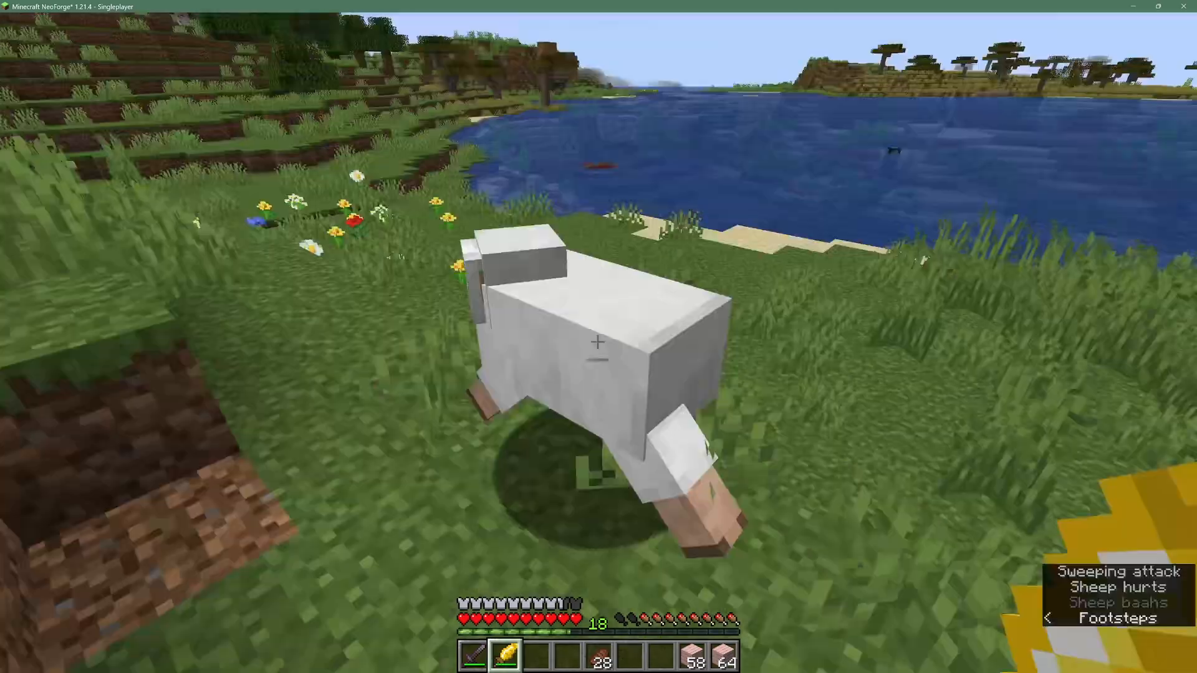
- Kill a sheep with the Golden Carrot Sword
{"action": "left_click", "coordinate": [598, 342]}
{"action": "left_click", "coordinate": [597, 342]}
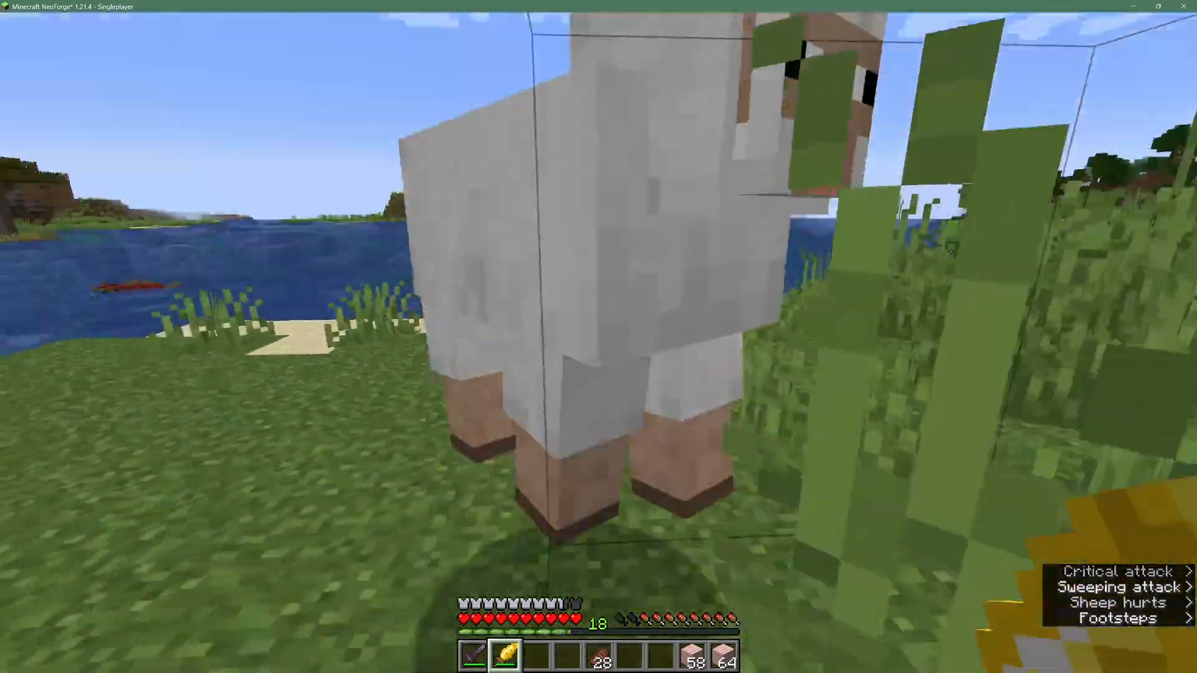
{"action": "left_click", "coordinate": [597, 342]}
{"action": "left_click", "coordinate": [597, 341]}
{"action": "left_click", "coordinate": [598, 342]}
{"action": "left_click", "coordinate": [598, 341]}
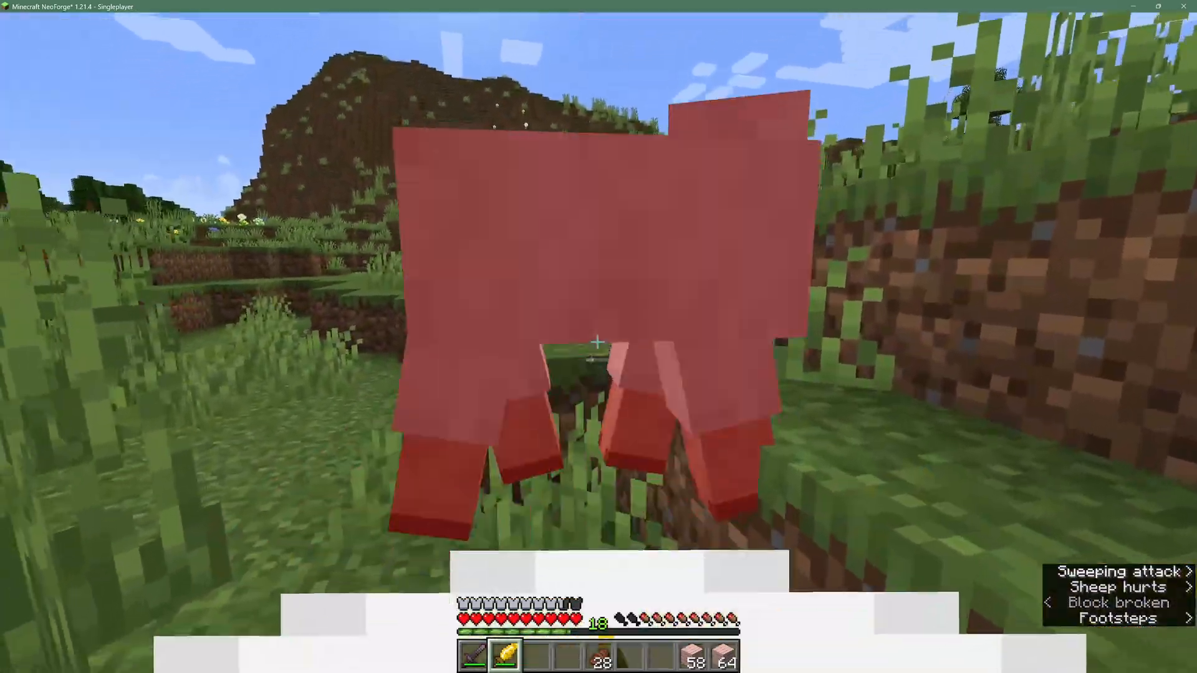
{"action": "left_click", "coordinate": [598, 341]}
{"action": "left_click", "coordinate": [597, 342]}
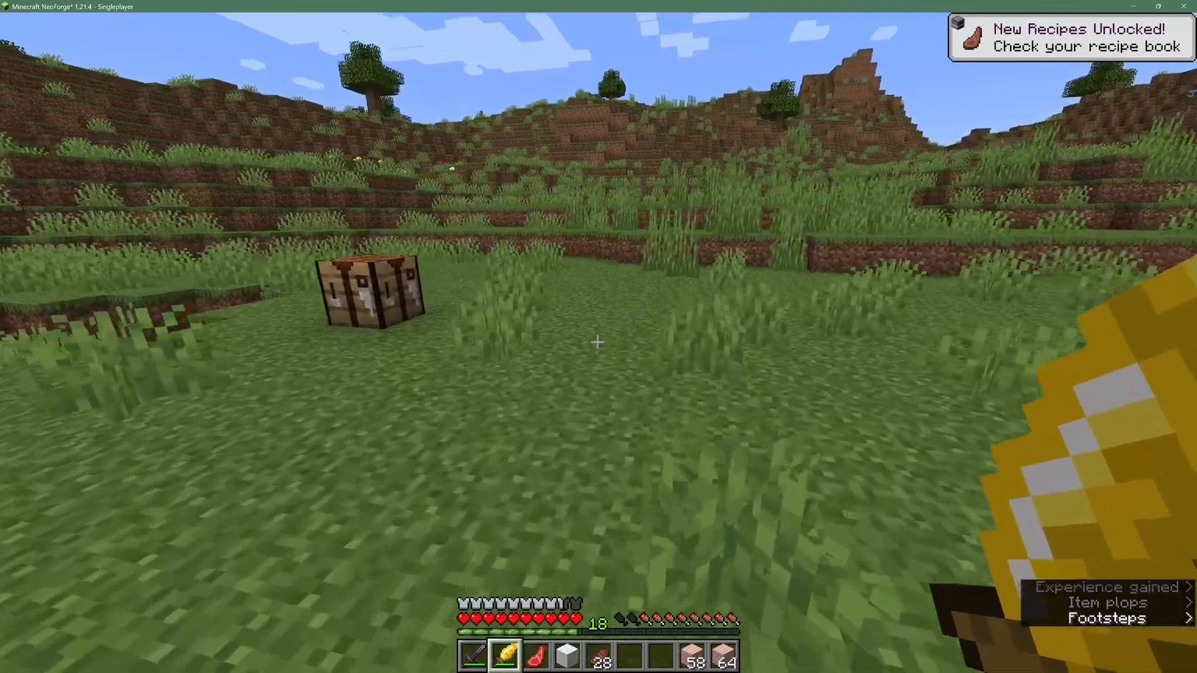
- Attack the blue Angry Pig with the sword, then clear the weather
{"action": "key", "text": "slash"}
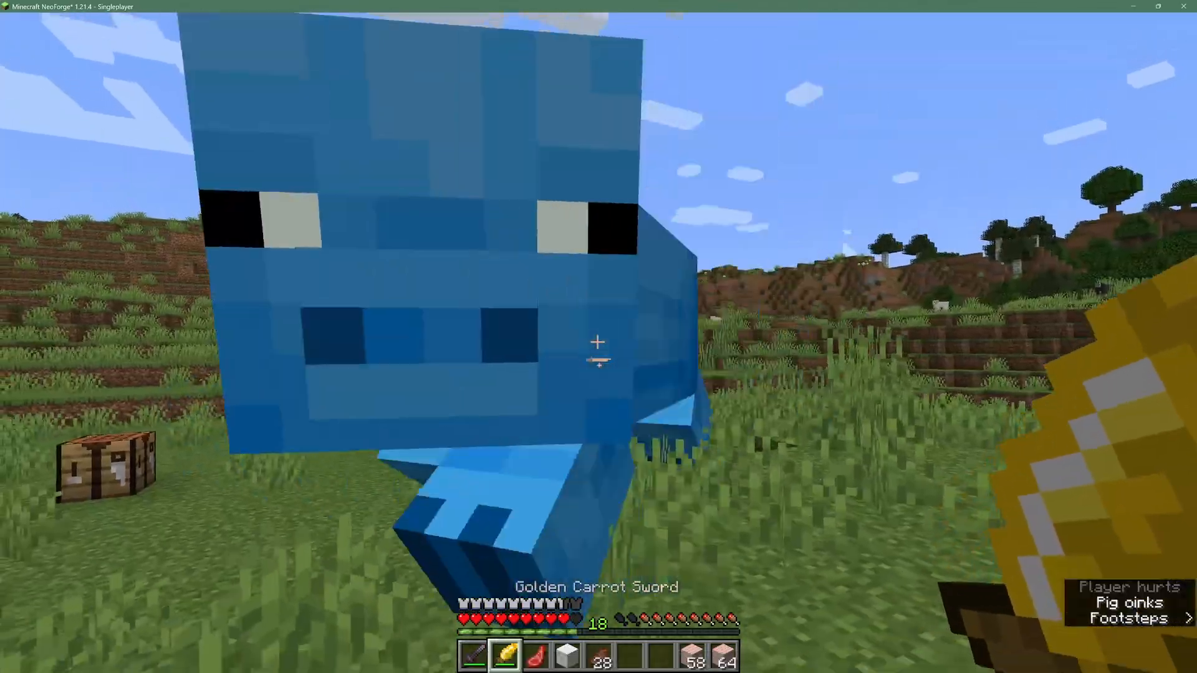
{"action": "key", "text": "s"}
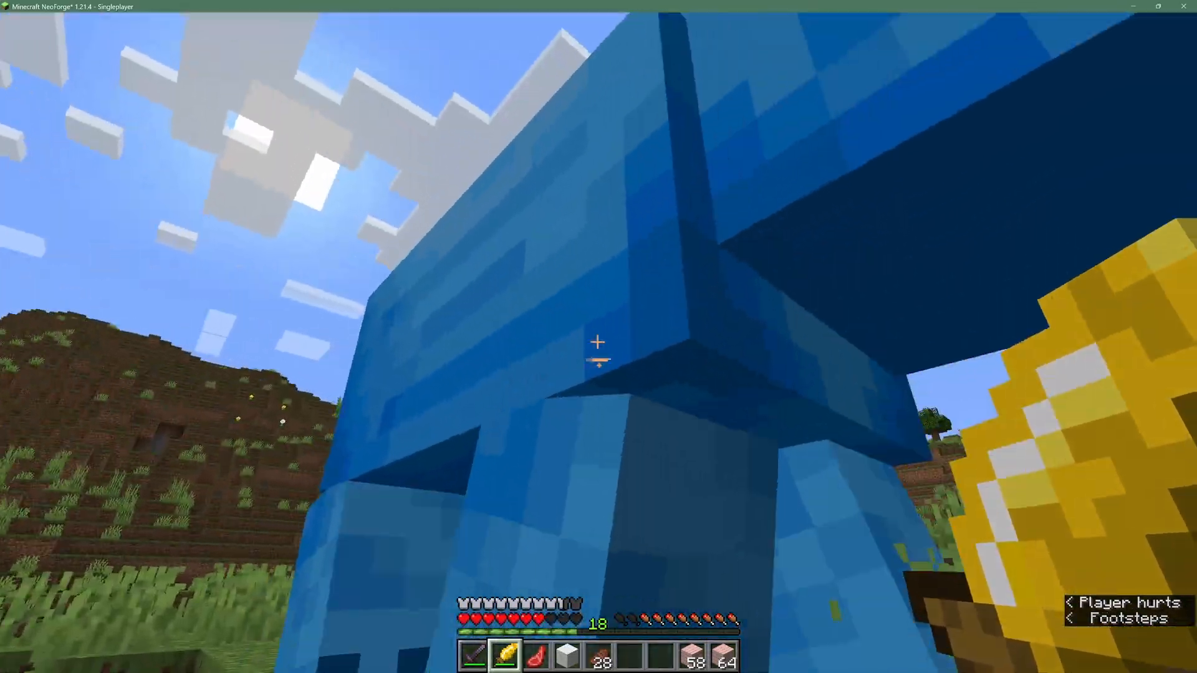
{"action": "left_click", "coordinate": [597, 342]}
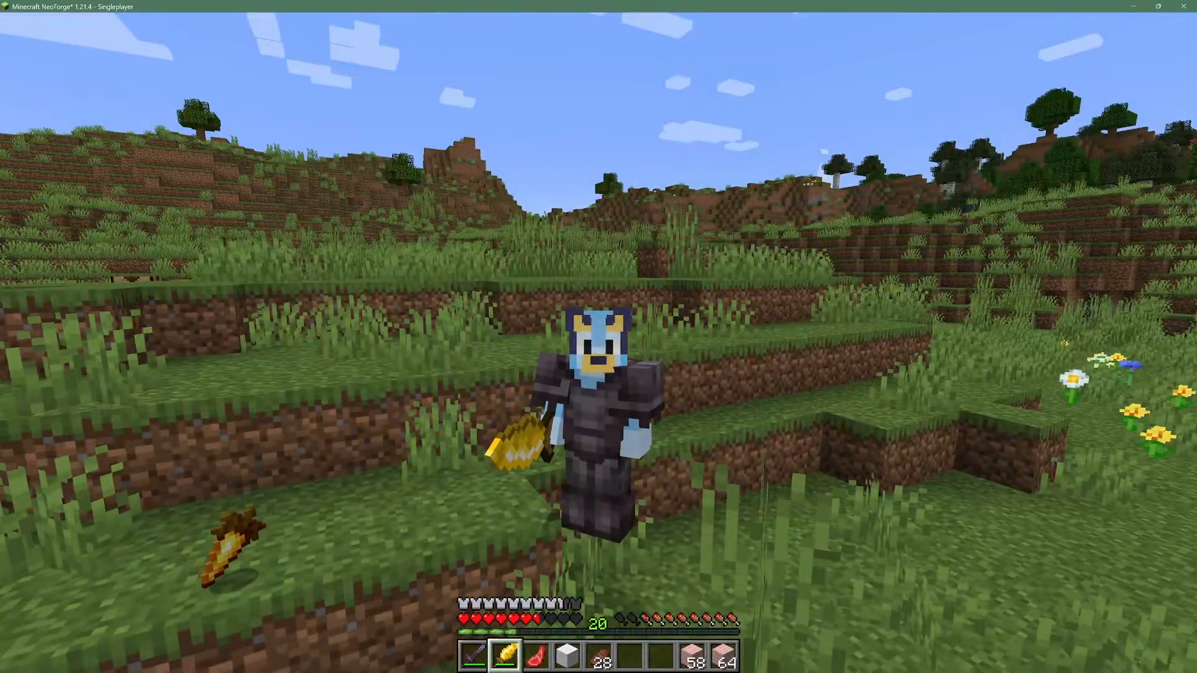
{"action": "left_click", "coordinate": [599, 343]}
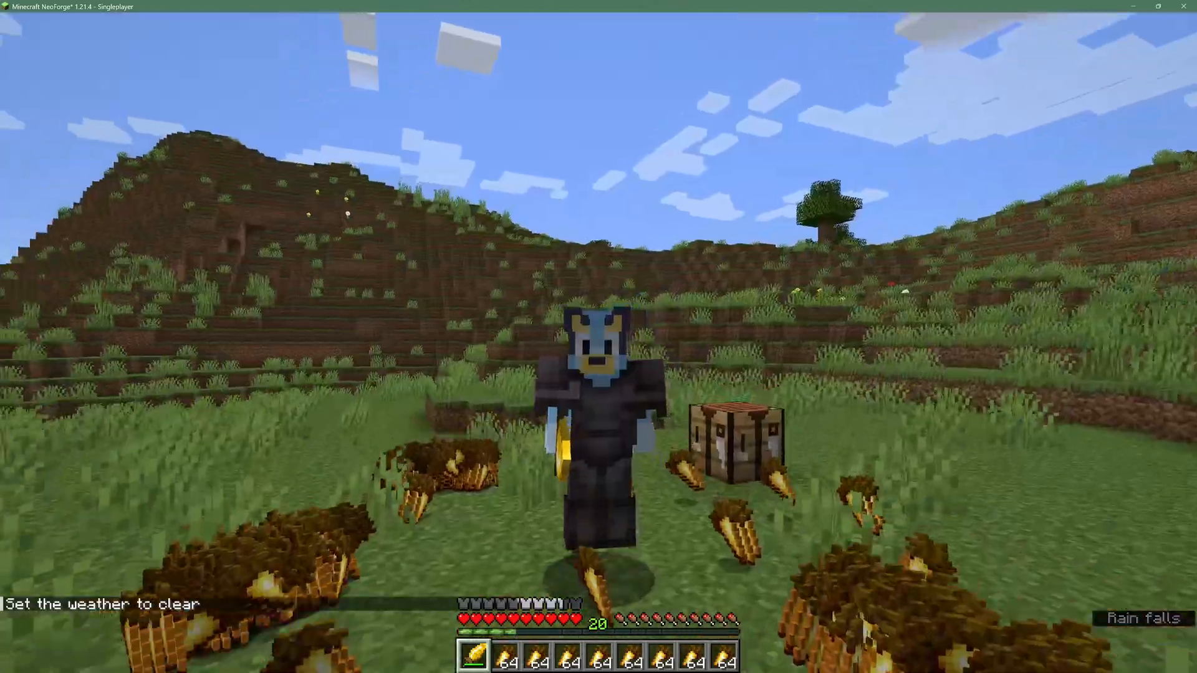
{"action": "left_click", "coordinate": [599, 343]}
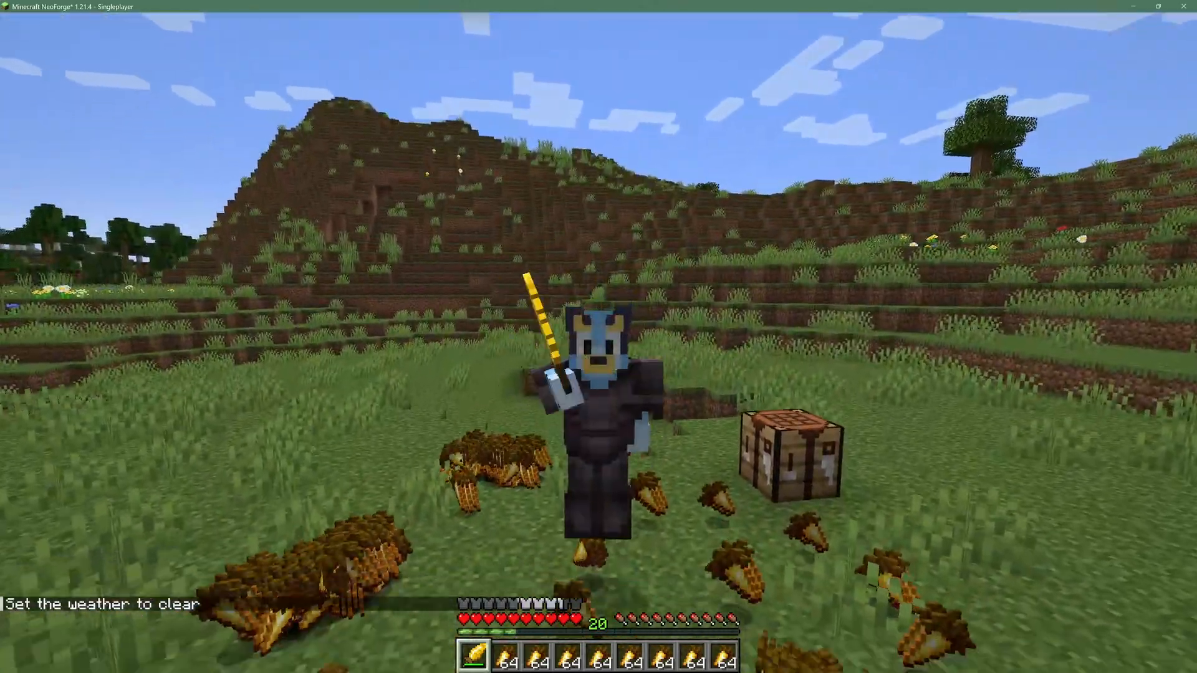